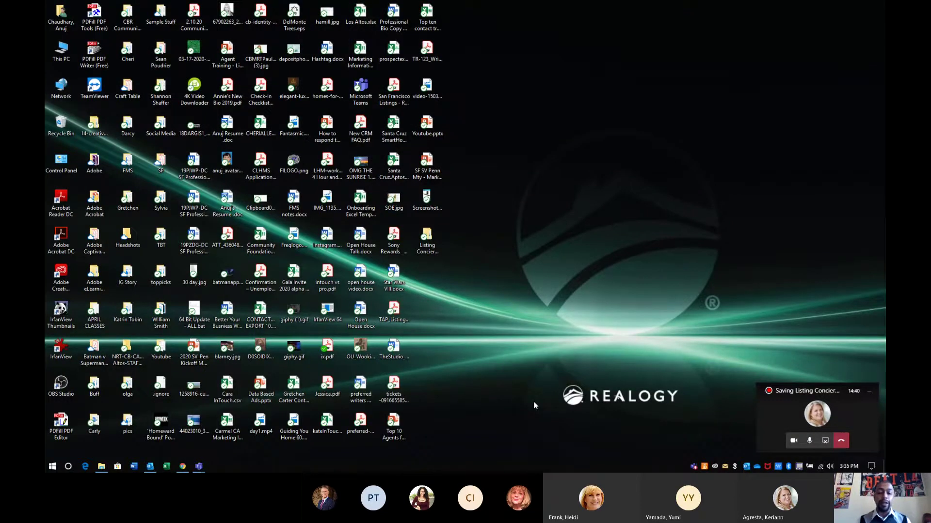
Open the local Listing Concierge Assets desktop folder to check it, then close it
{"action": "left_click", "coordinate": [435, 236]}
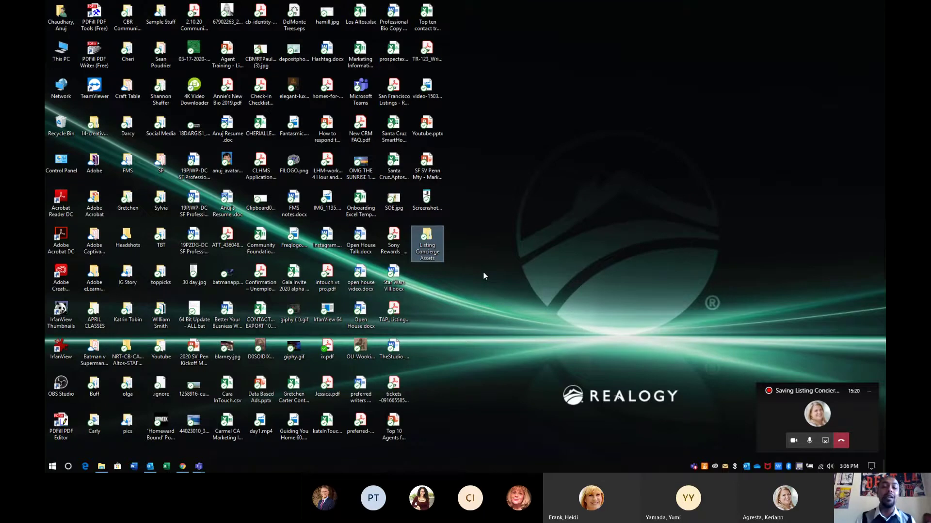
{"action": "double_click", "coordinate": [426, 257]}
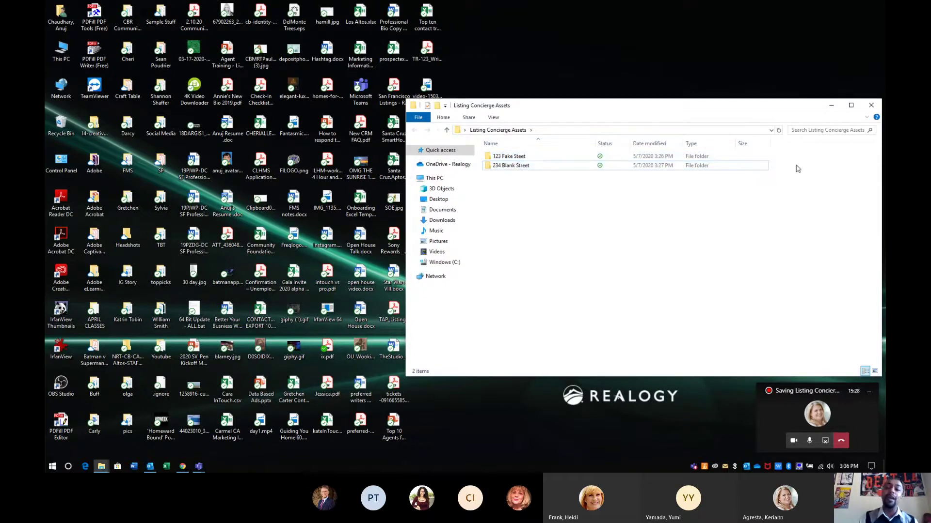
{"action": "left_click", "coordinate": [871, 105]}
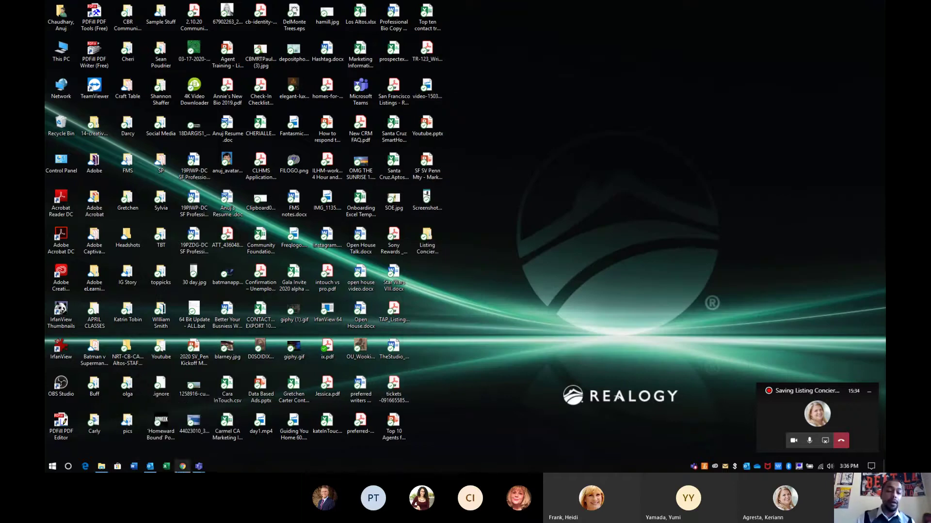
Launch Office 365 & Email from the Desk portal and choose to stay signed in
{"action": "left_click", "coordinate": [183, 466]}
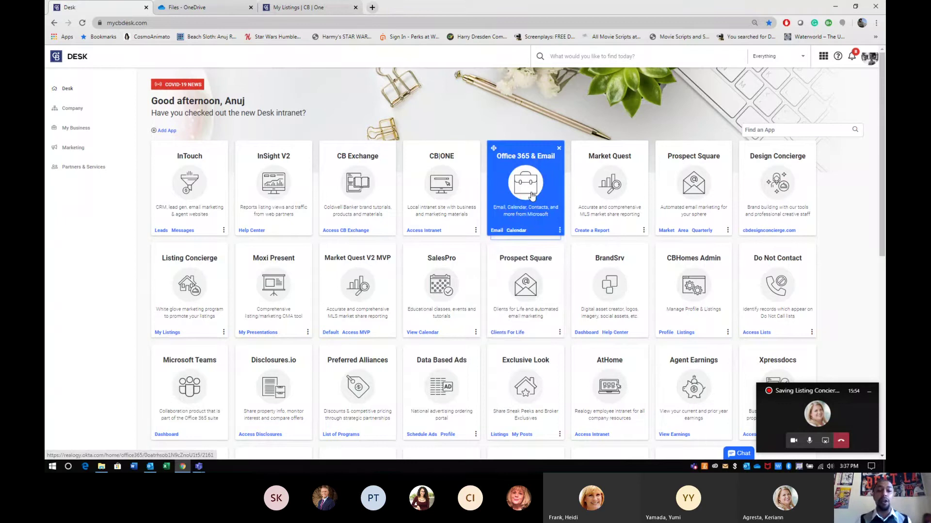
{"action": "left_click", "coordinate": [531, 196]}
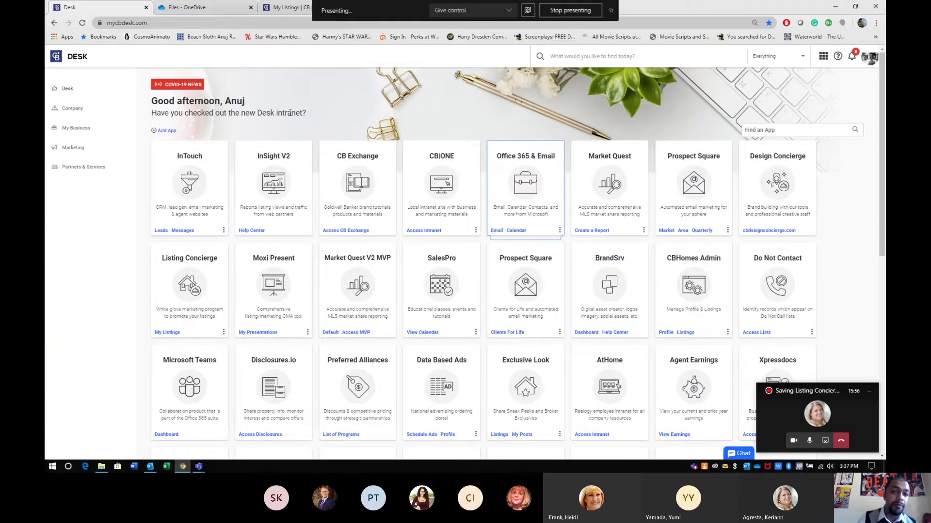
{"action": "left_click", "coordinate": [523, 185]}
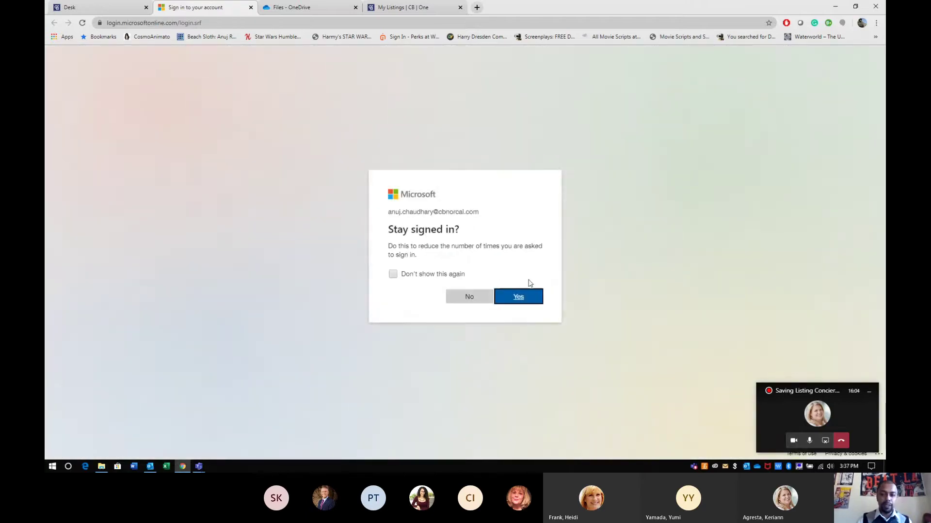
{"action": "left_click", "coordinate": [525, 301]}
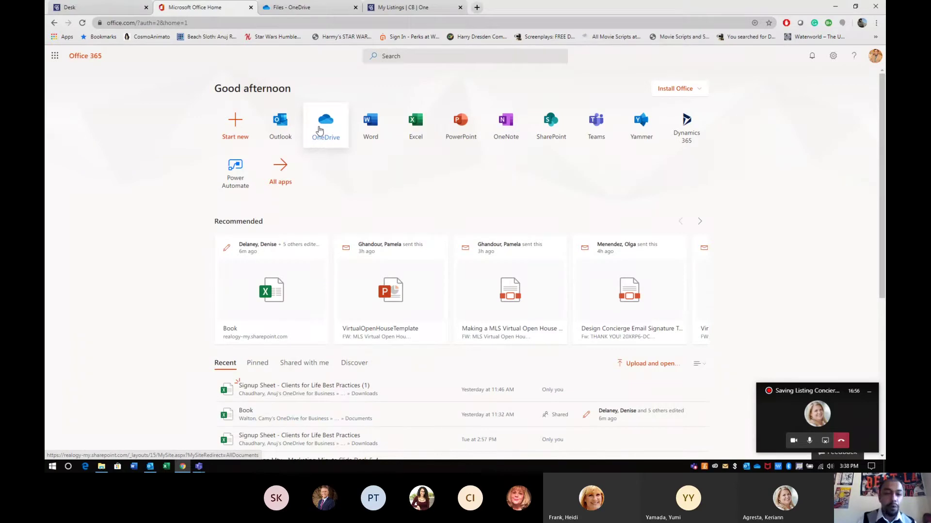
Switch to the OneDrive Files tab and look over its sort and layout options
{"action": "left_click", "coordinate": [278, 8]}
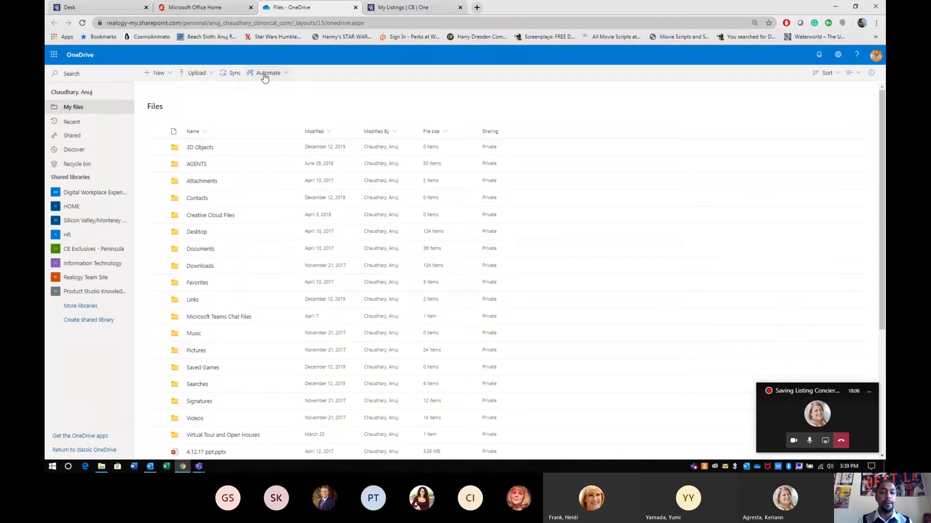
{"action": "left_click", "coordinate": [830, 73]}
{"action": "left_click", "coordinate": [832, 72]}
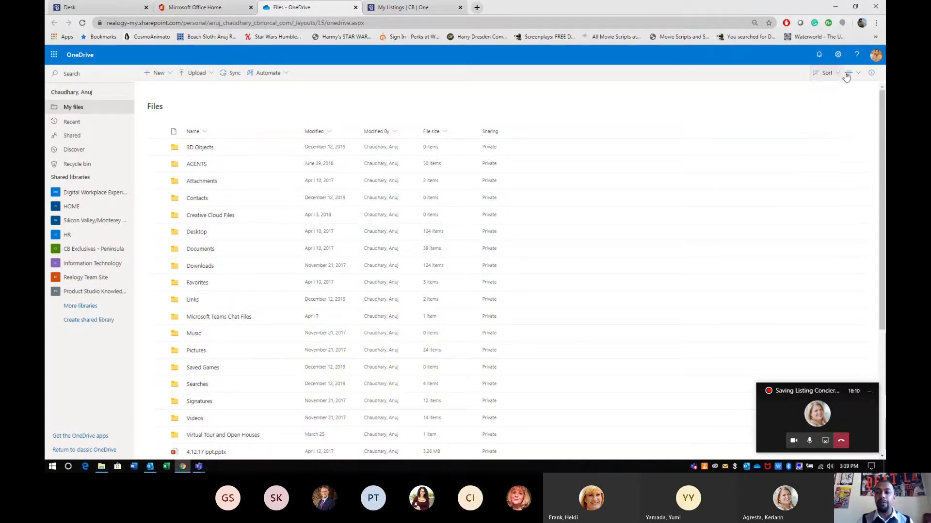
{"action": "left_click", "coordinate": [856, 73]}
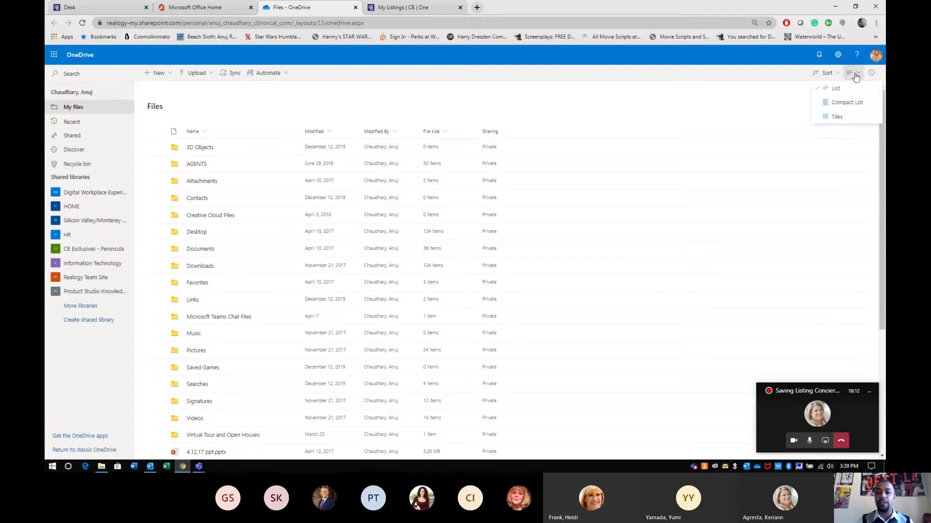
{"action": "left_click", "coordinate": [852, 75]}
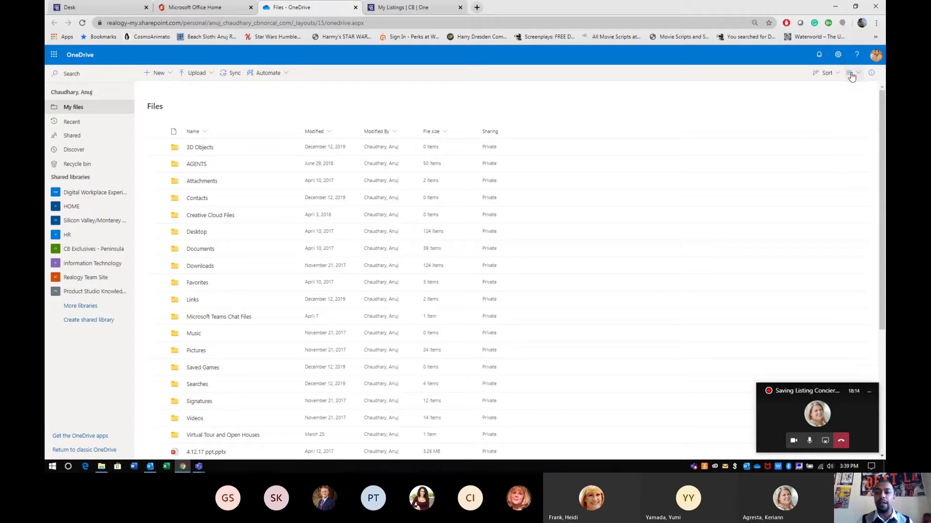
Glance at the Office 365 app list, then start a new folder via New > Folder
{"action": "left_click", "coordinate": [51, 56]}
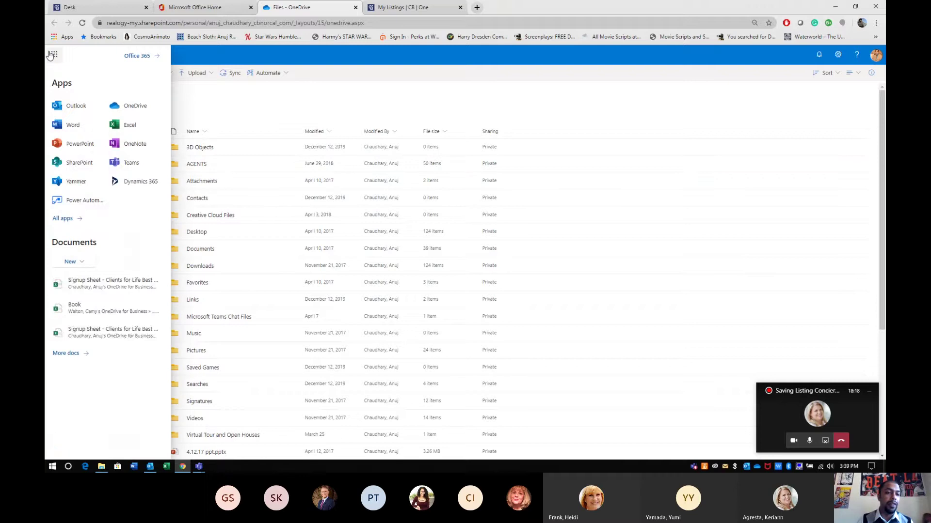
{"action": "left_click", "coordinate": [52, 55]}
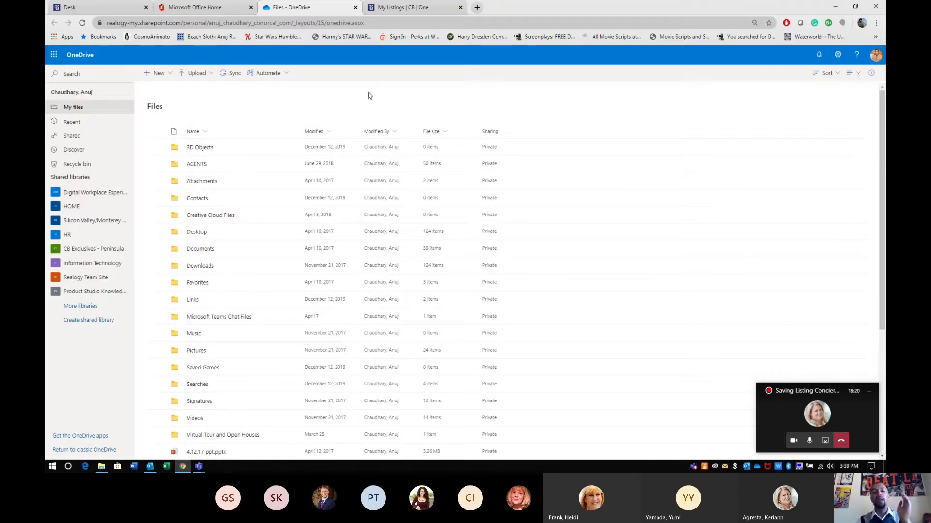
{"action": "left_click", "coordinate": [159, 76]}
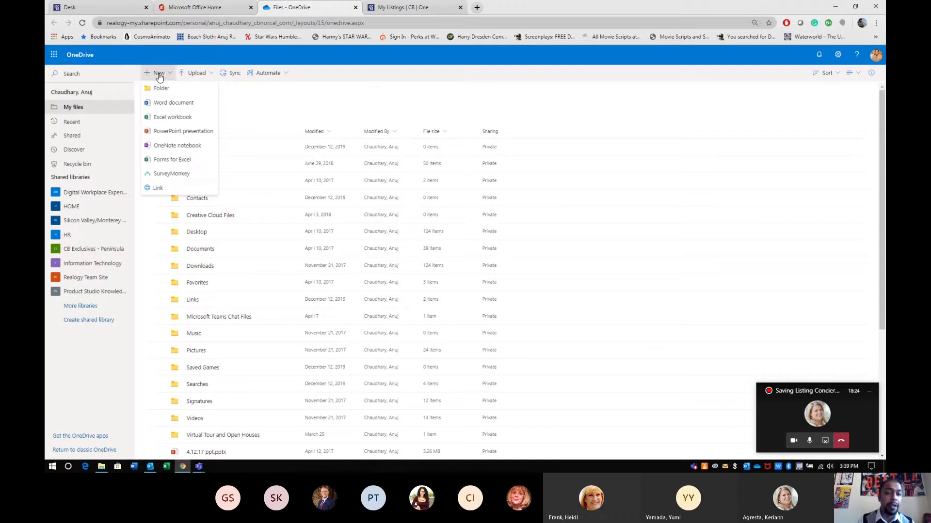
{"action": "left_click", "coordinate": [156, 89]}
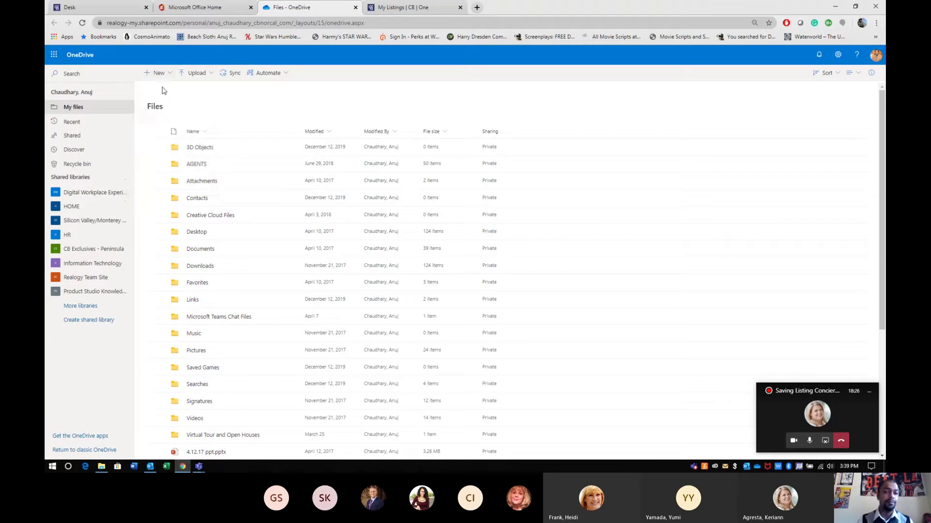
Dismiss the stray menu and dialog, then set the browser zoom to 125%
{"action": "right_click", "coordinate": [739, 97]}
{"action": "key", "text": "Escape"}
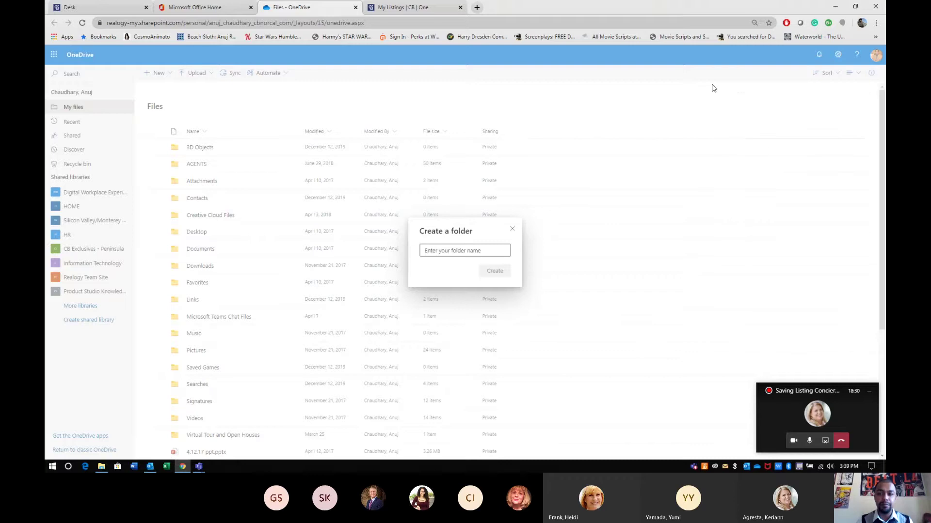
{"action": "key", "text": "Escape"}
{"action": "key", "text": "ctrl+plus"}
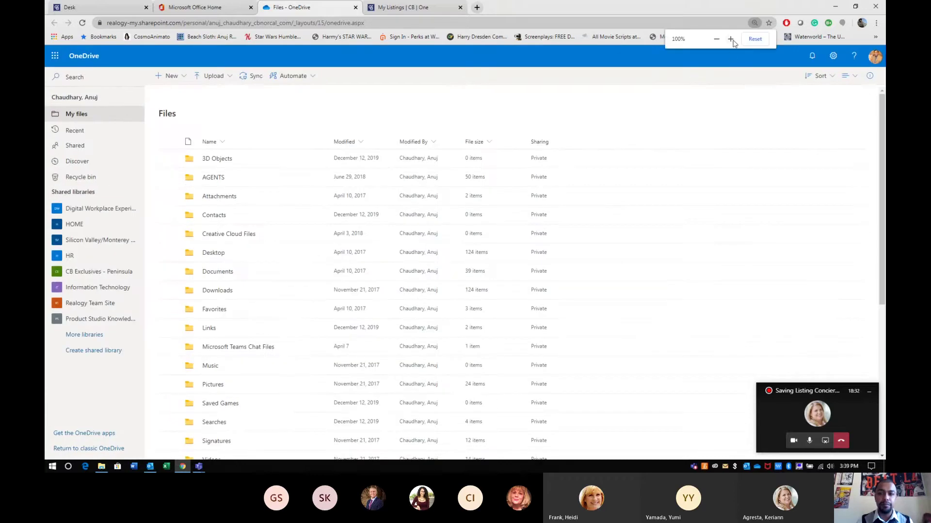
{"action": "left_click", "coordinate": [732, 40]}
{"action": "left_click", "coordinate": [732, 40]}
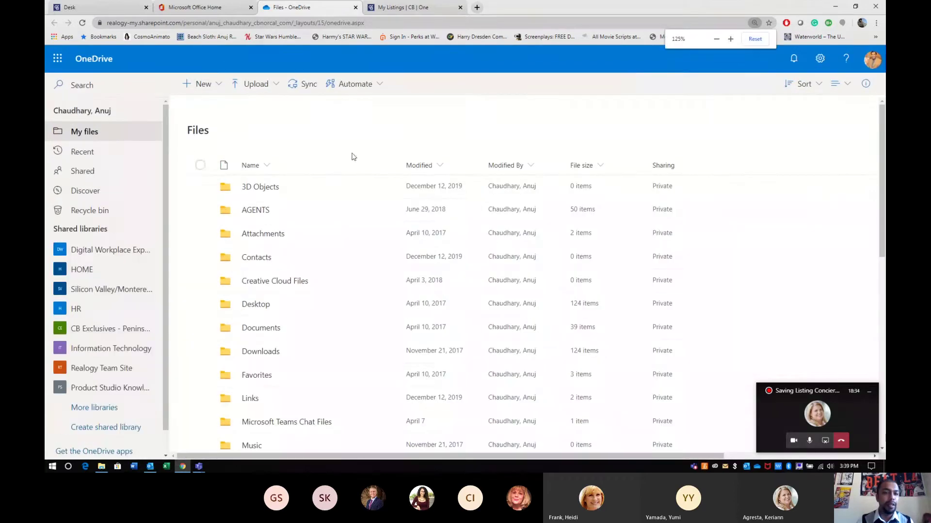
Create a new folder named 'Listing Concierge Assets' in My files
{"action": "left_click", "coordinate": [204, 86]}
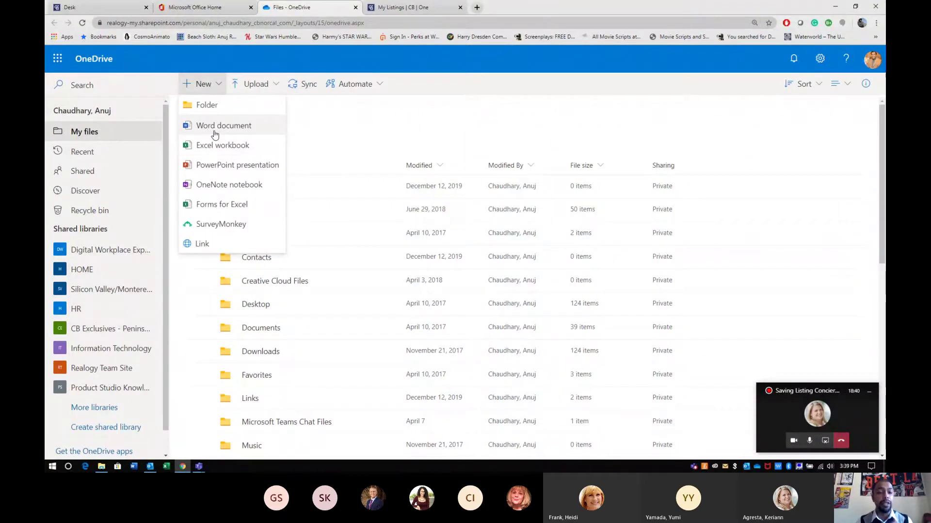
{"action": "left_click", "coordinate": [208, 111]}
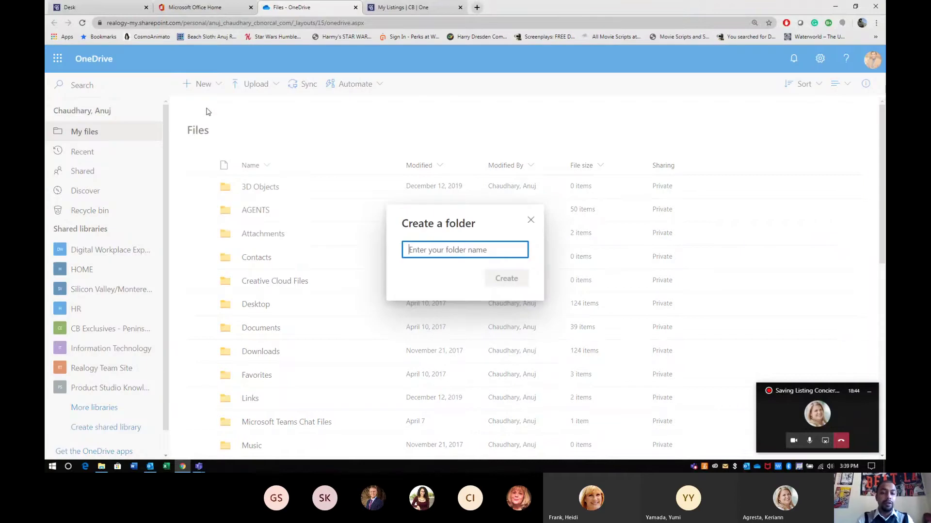
{"action": "type", "text": "Listing"}
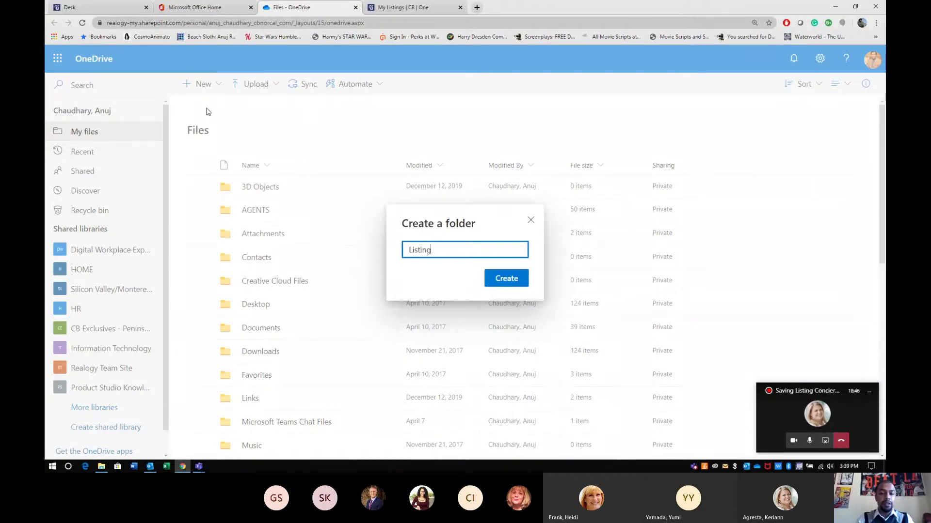
{"action": "type", "text": " Concierge Assets"}
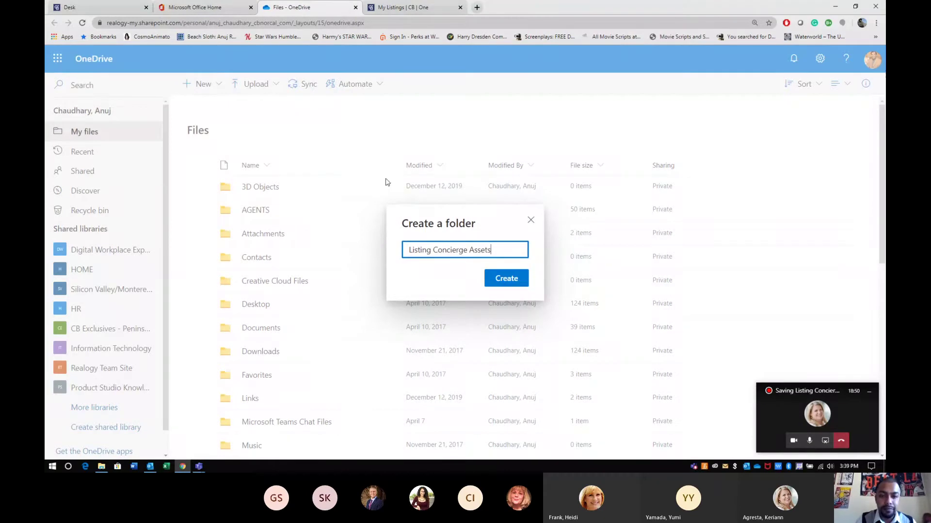
{"action": "left_click", "coordinate": [492, 280]}
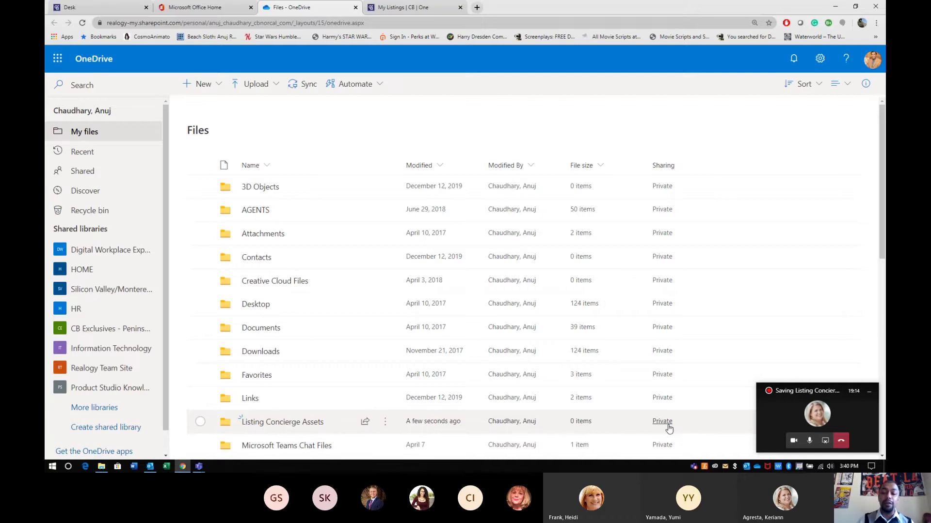
{"action": "left_click", "coordinate": [668, 428]}
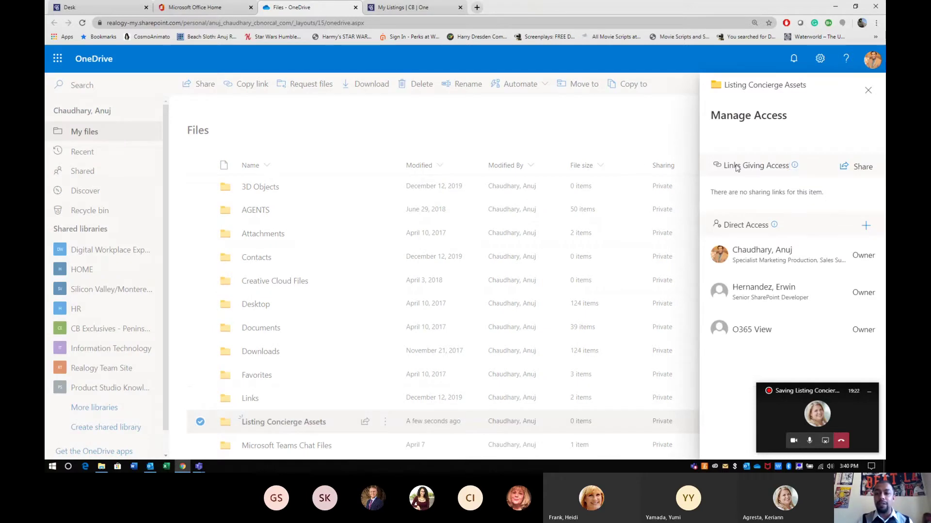
{"action": "left_click", "coordinate": [858, 168]}
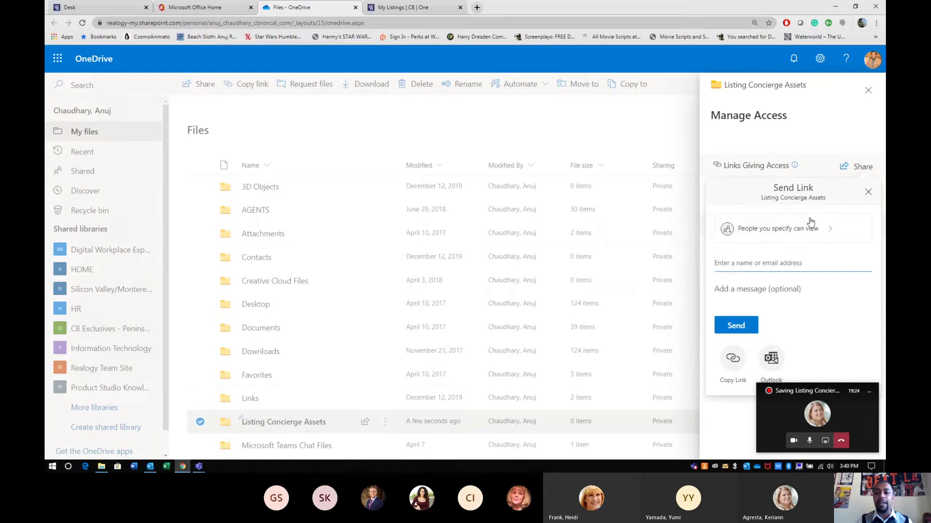
{"action": "left_click", "coordinate": [796, 228]}
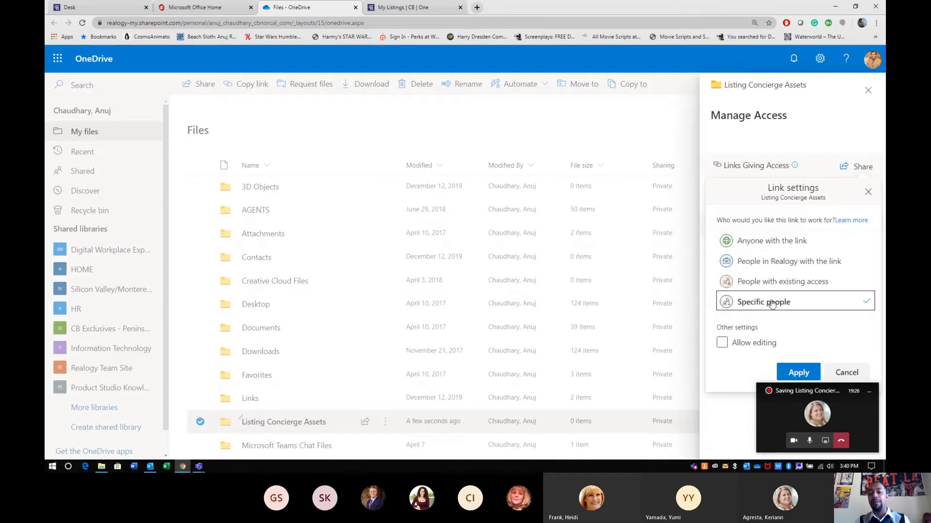
{"action": "left_click", "coordinate": [867, 192]}
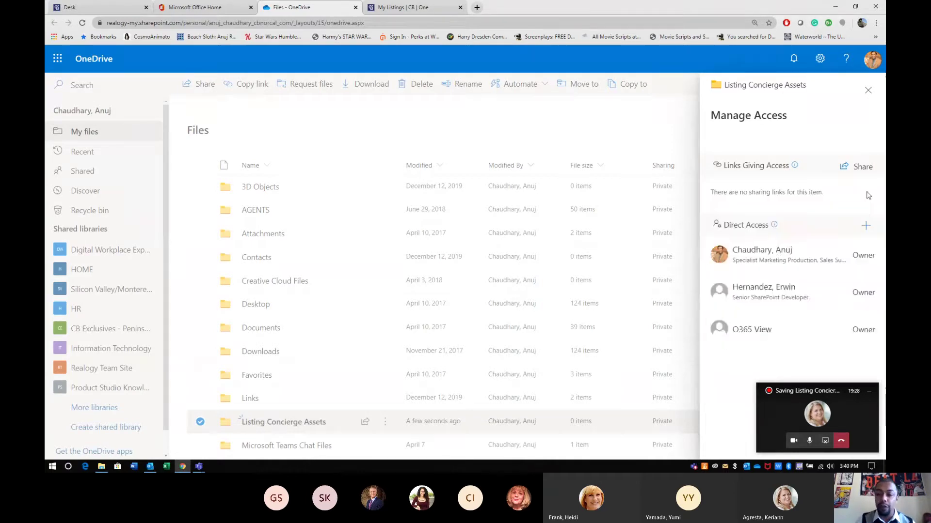
{"action": "left_click", "coordinate": [683, 111]}
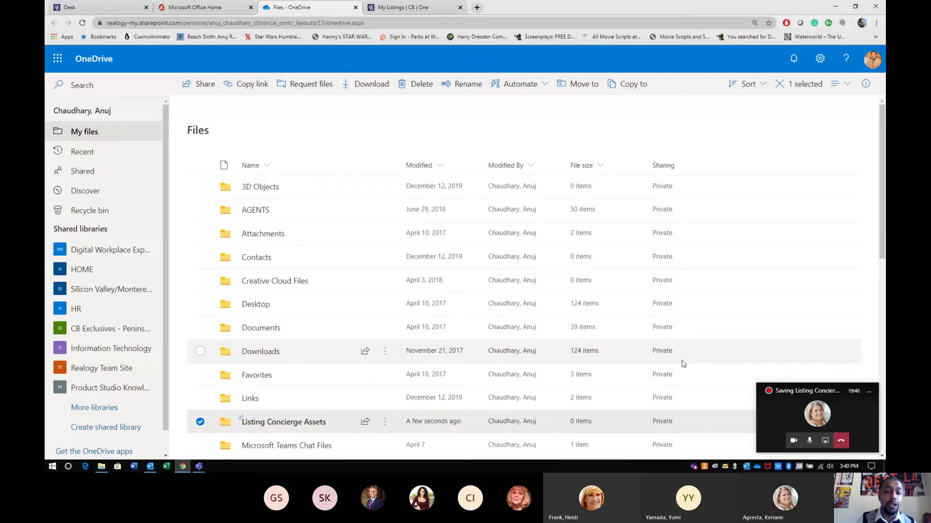
{"action": "left_click", "coordinate": [279, 426]}
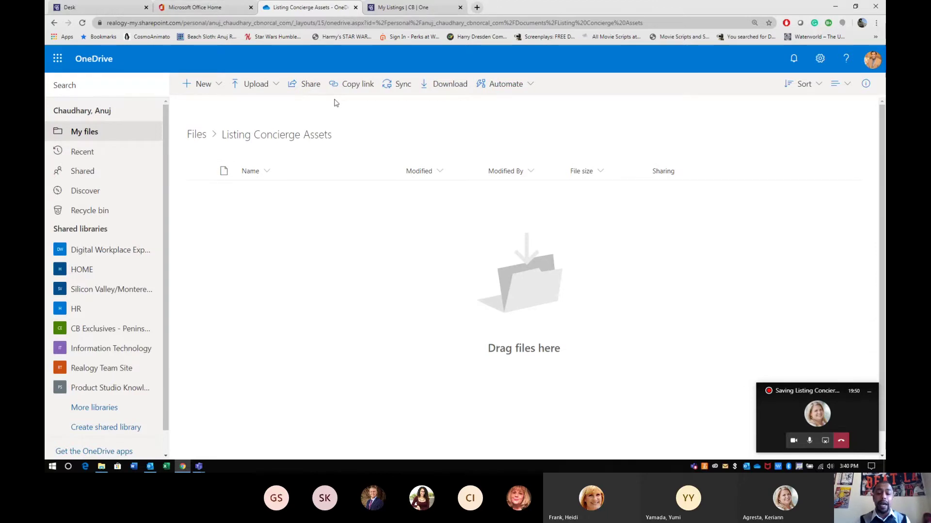
{"action": "left_click", "coordinate": [96, 6]}
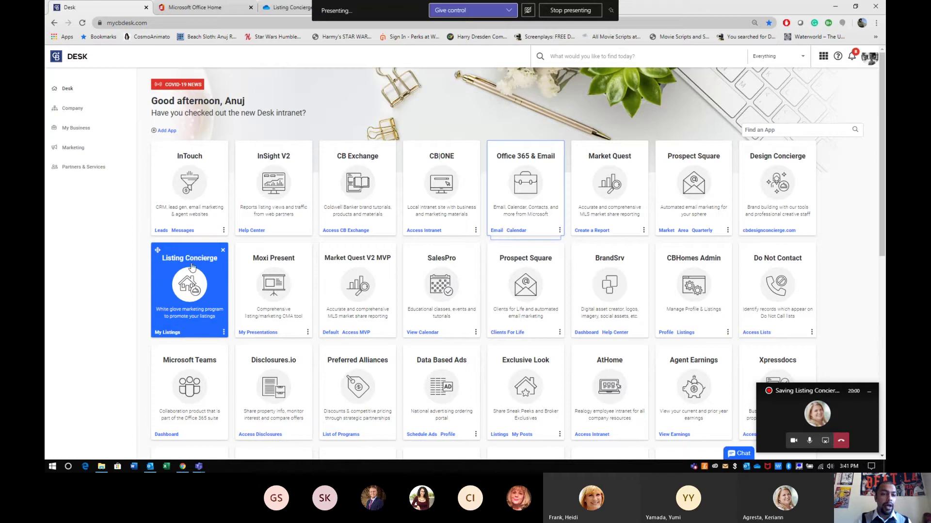
{"action": "left_click", "coordinate": [288, 7]}
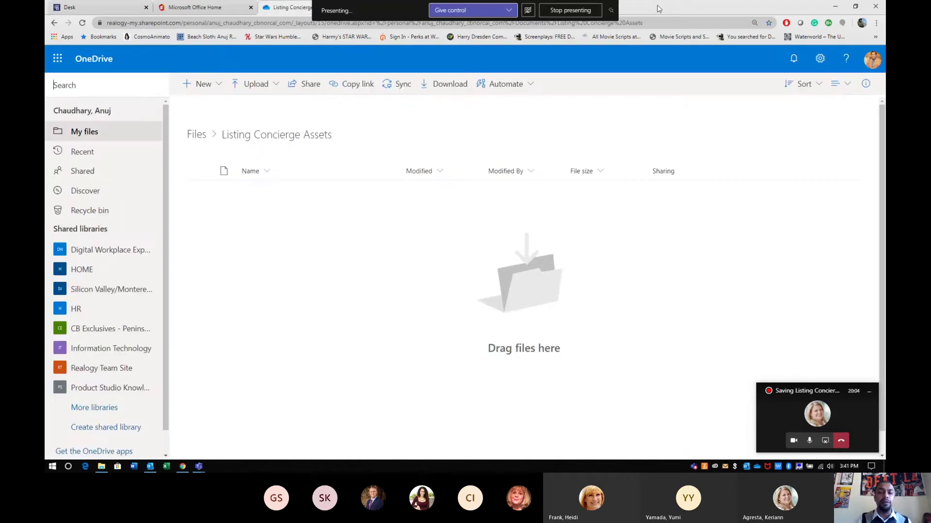
{"action": "left_click", "coordinate": [611, 10]}
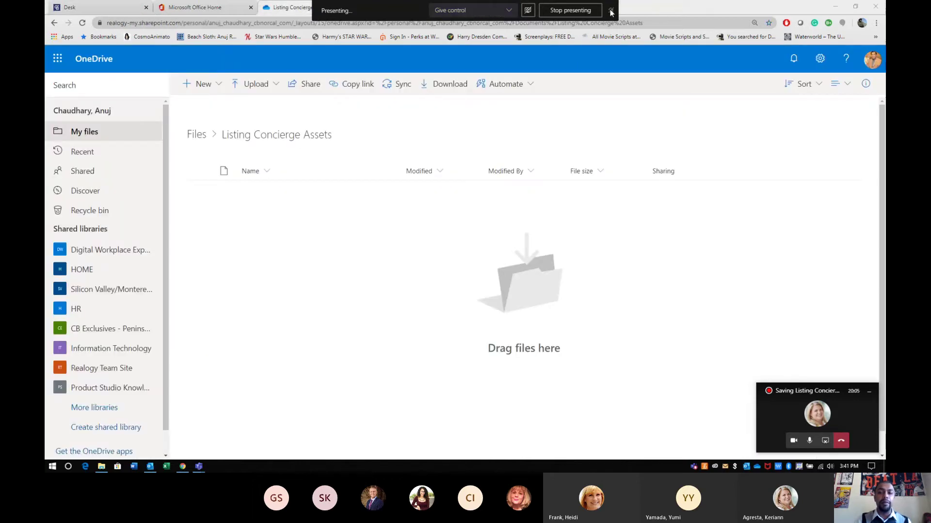
{"action": "left_click", "coordinate": [615, 86]}
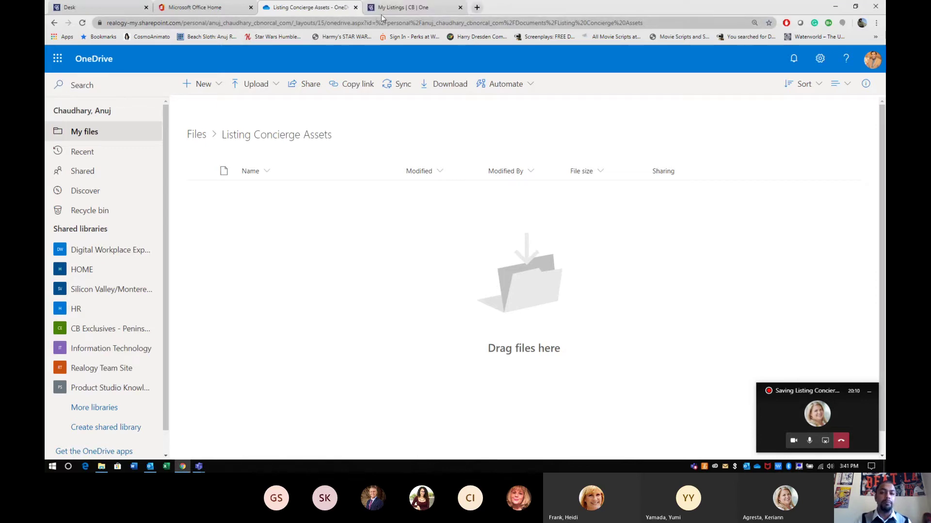
{"action": "left_click", "coordinate": [381, 14]}
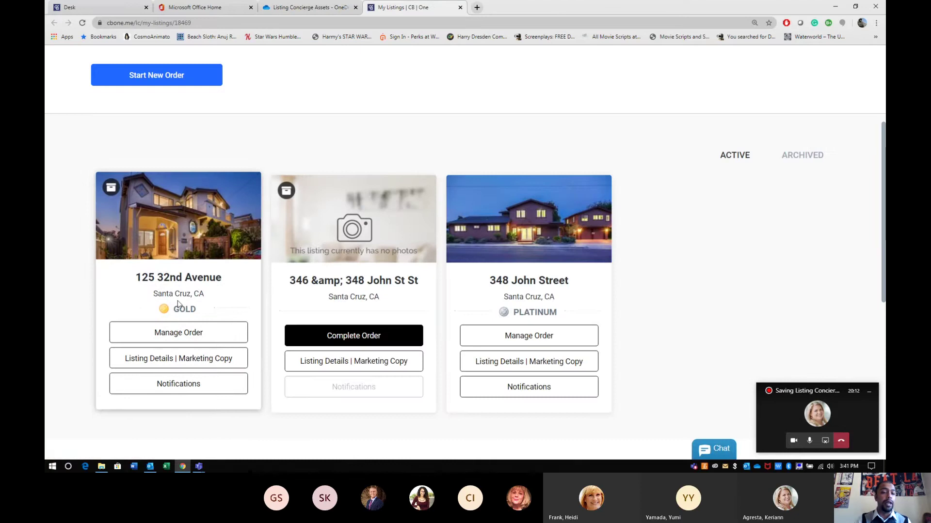
{"action": "scroll", "coordinate": [285, 286], "scroll_direction": "up", "scroll_amount": 4}
{"action": "scroll", "coordinate": [284, 287], "scroll_direction": "down", "scroll_amount": 2}
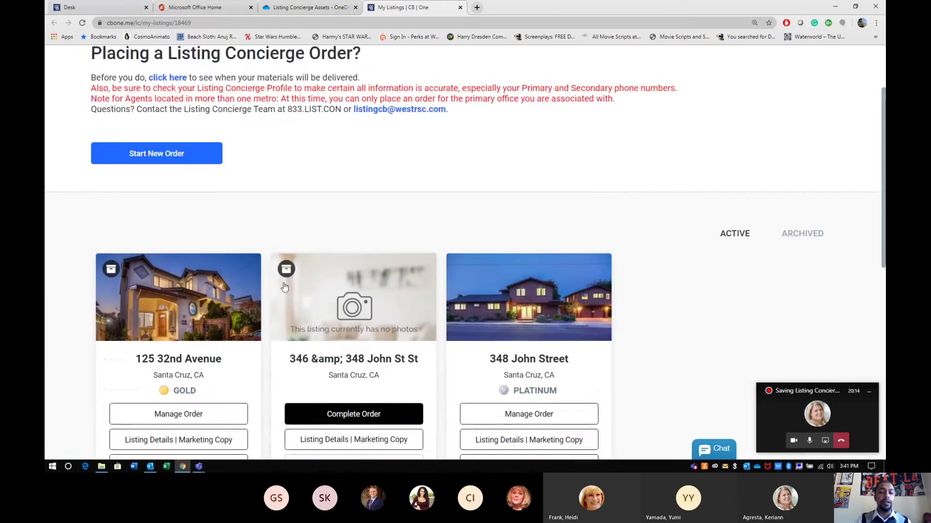
{"action": "scroll", "coordinate": [284, 286], "scroll_direction": "down", "scroll_amount": 8}
{"action": "scroll", "coordinate": [284, 286], "scroll_direction": "up", "scroll_amount": 7}
{"action": "scroll", "coordinate": [220, 280], "scroll_direction": "down", "scroll_amount": 2}
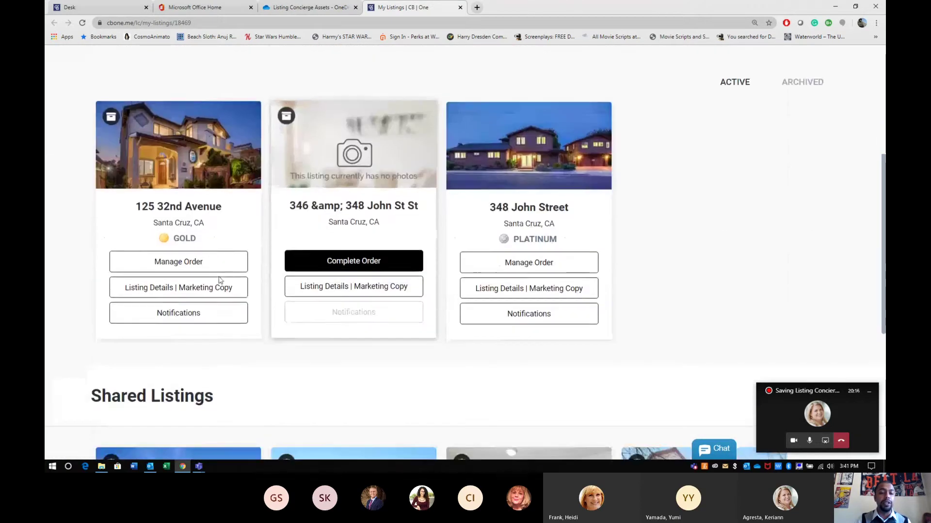
{"action": "left_click_drag", "start_coordinate": [196, 236], "coordinate": [172, 236]}
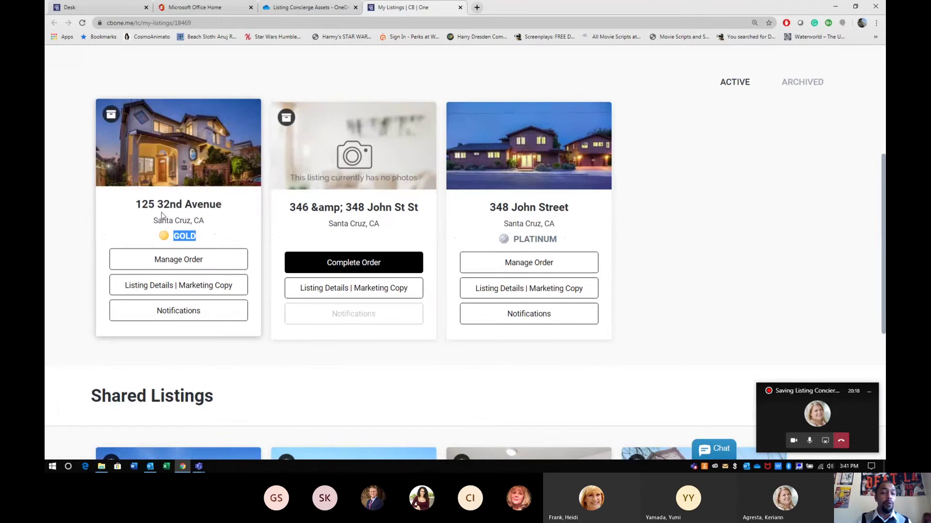
{"action": "left_click_drag", "start_coordinate": [170, 205], "coordinate": [141, 205]}
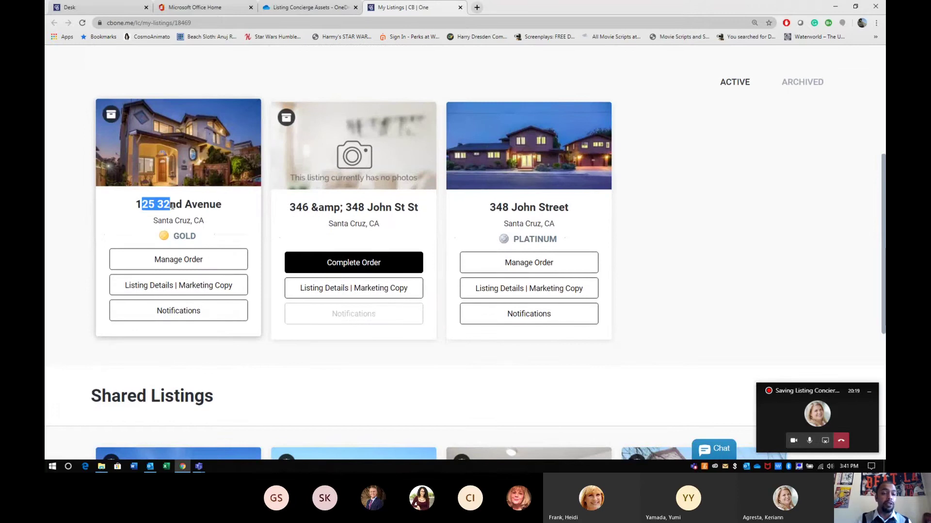
{"action": "left_click", "coordinate": [194, 265]}
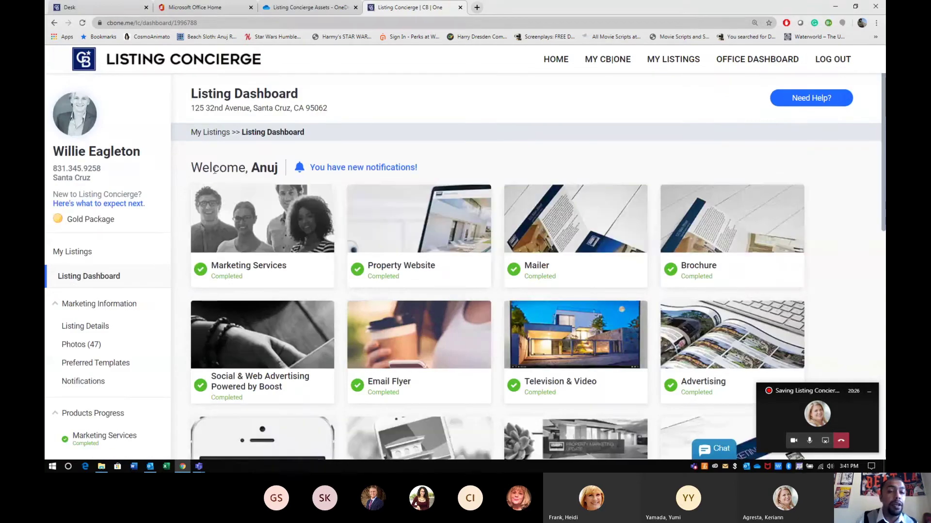
{"action": "left_click_drag", "start_coordinate": [192, 108], "coordinate": [332, 110]}
{"action": "key", "text": "ctrl+c"}
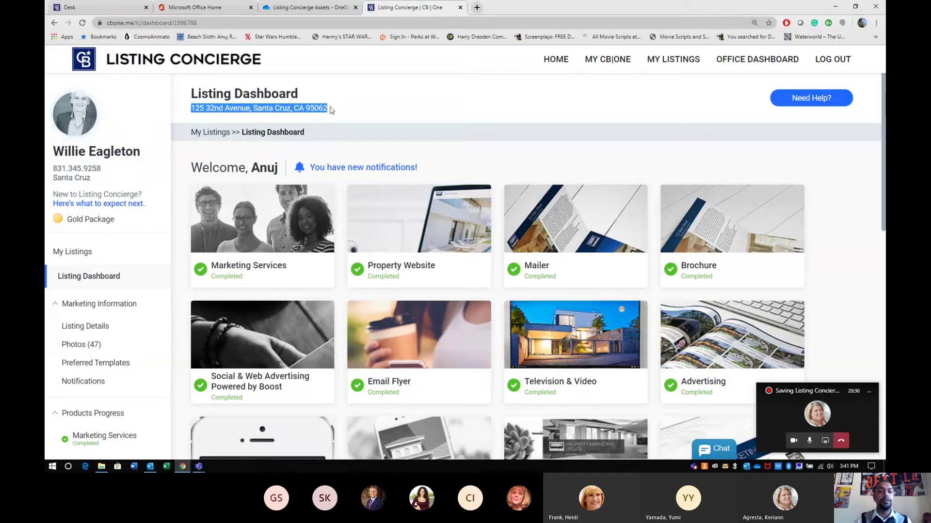
{"action": "key", "text": "ctrl+shift+Tab"}
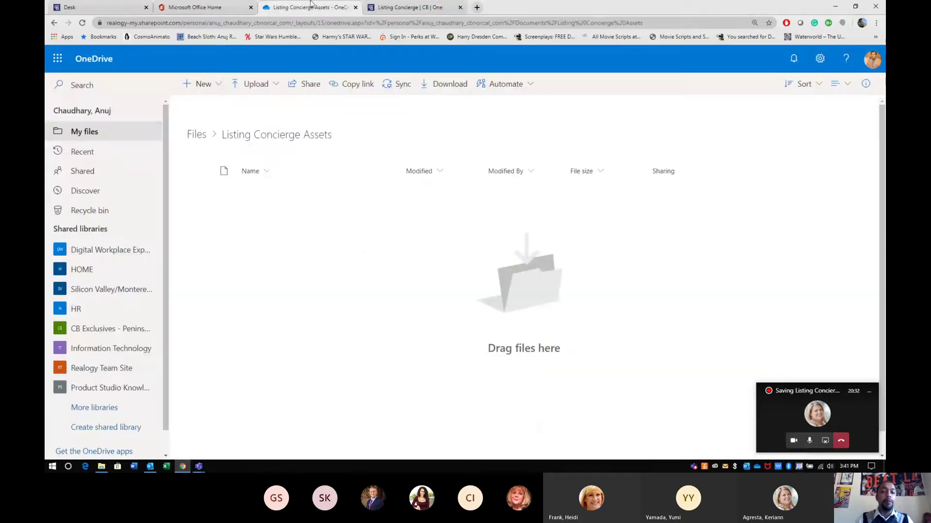
{"action": "left_click", "coordinate": [200, 86]}
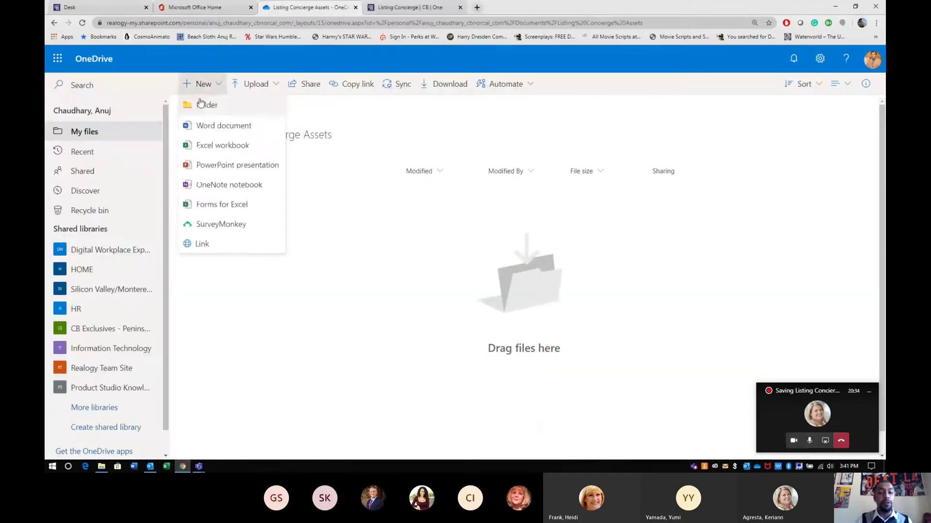
{"action": "left_click", "coordinate": [206, 105]}
{"action": "key", "text": "ctrl+v"}
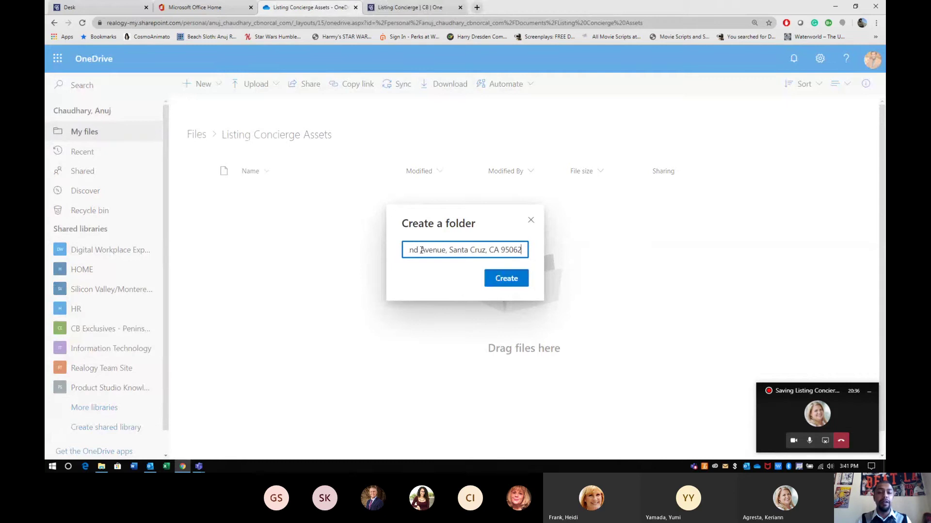
{"action": "left_click", "coordinate": [493, 276]}
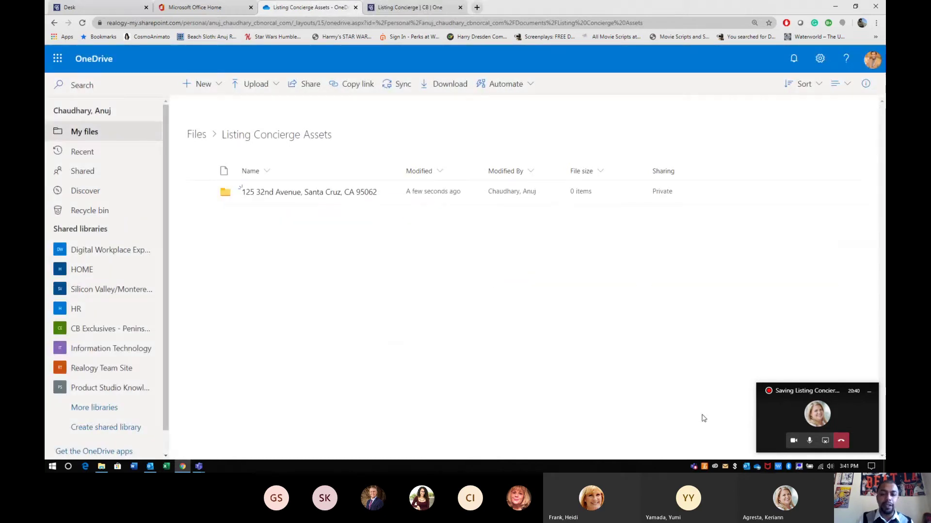
Quit the OneDrive sync app from the tray and minimize Chrome to show the desktop
{"action": "left_click", "coordinate": [757, 467]}
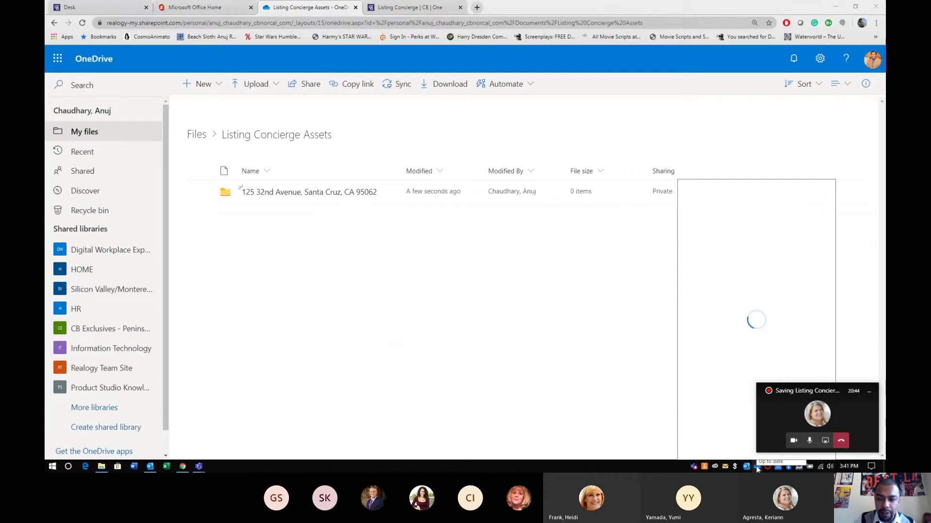
{"action": "left_click", "coordinate": [869, 392]}
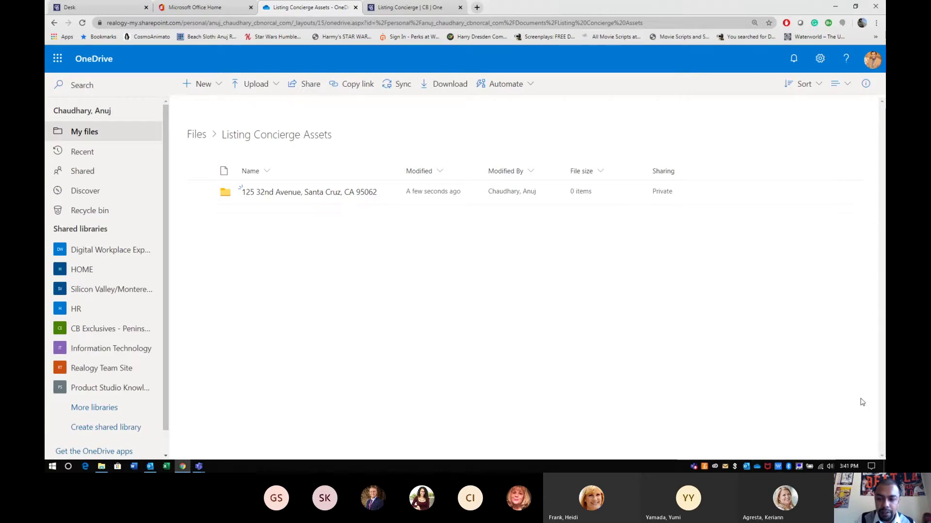
{"action": "left_click", "coordinate": [758, 467]}
{"action": "left_click", "coordinate": [795, 436]}
{"action": "left_click", "coordinate": [770, 417]}
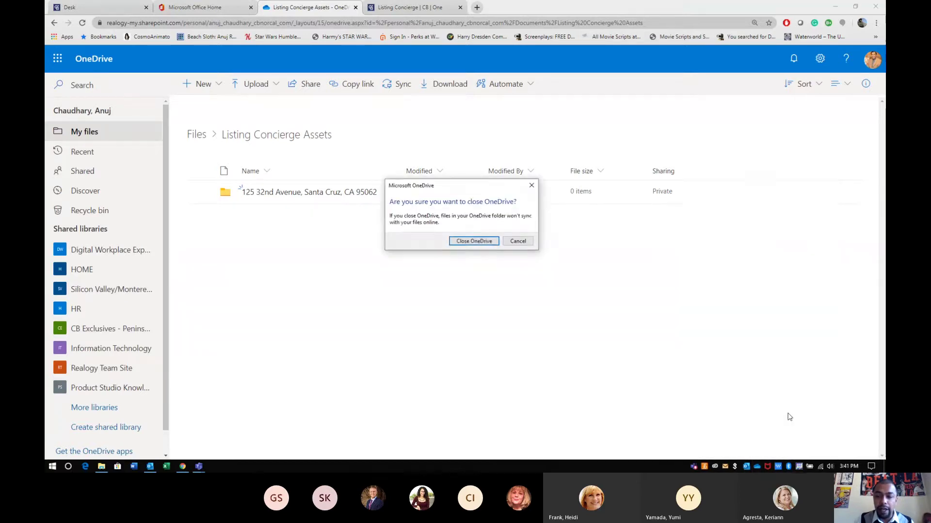
{"action": "left_click", "coordinate": [471, 240]}
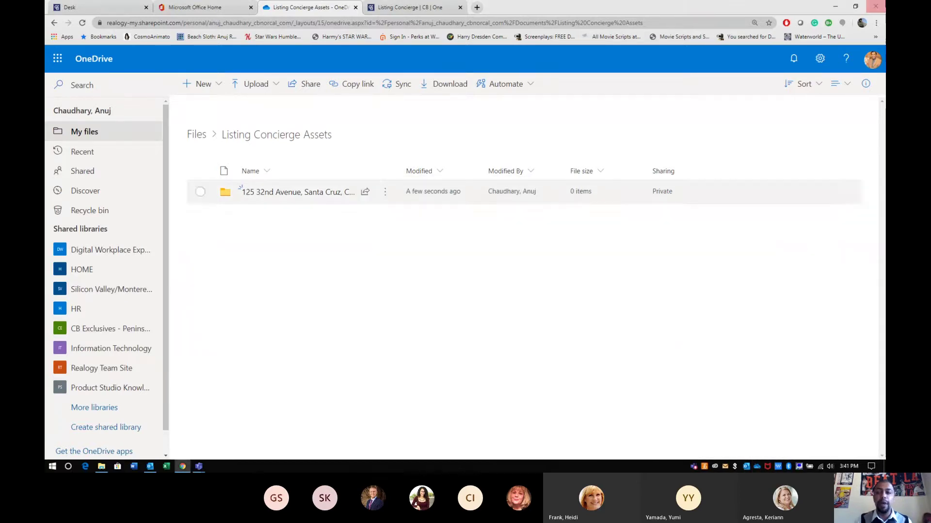
{"action": "left_click", "coordinate": [837, 7]}
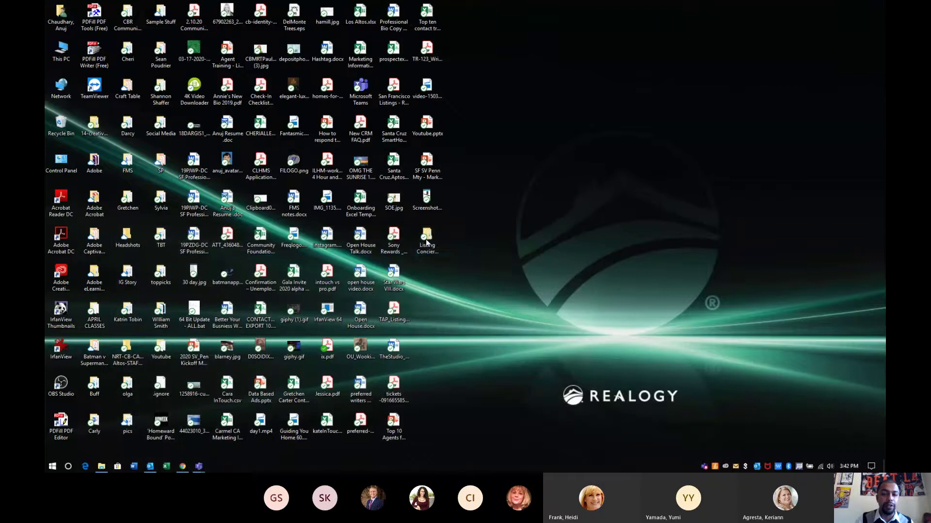
{"action": "left_click", "coordinate": [427, 243]}
{"action": "double_click", "coordinate": [427, 242]}
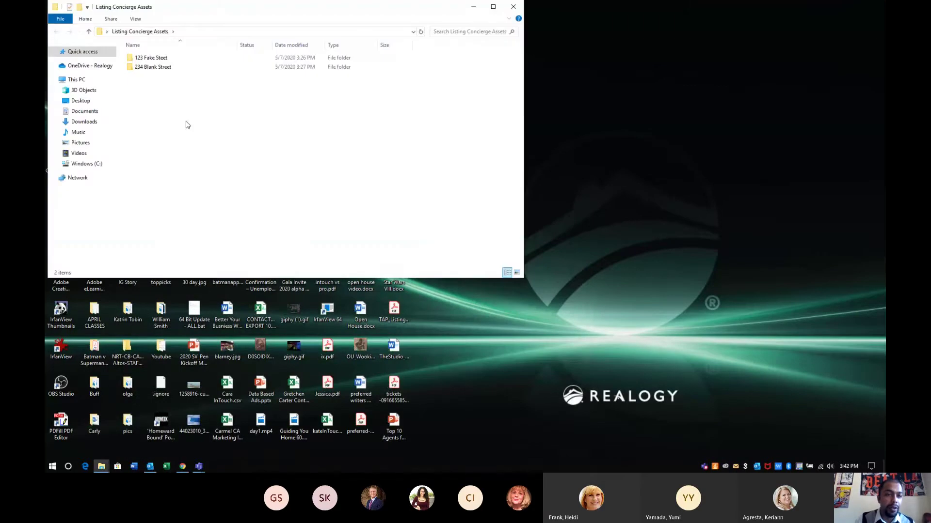
{"action": "right_click", "coordinate": [186, 122]}
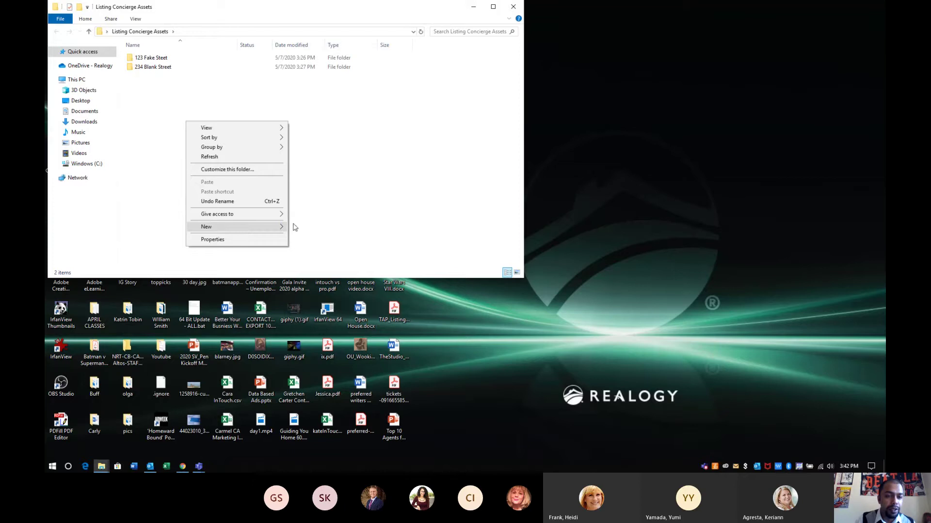
{"action": "left_click", "coordinate": [294, 227]}
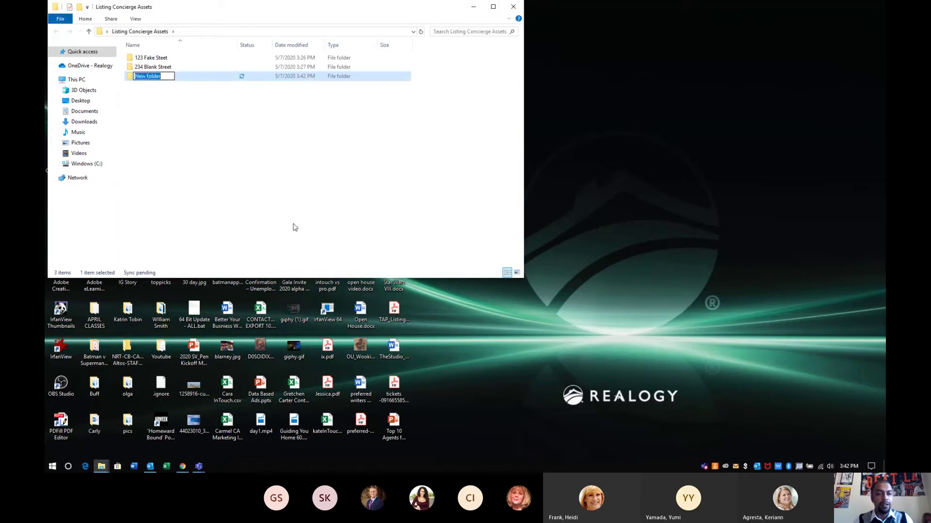
{"action": "key", "text": "ctrl+v"}
{"action": "left_click", "coordinate": [173, 89]}
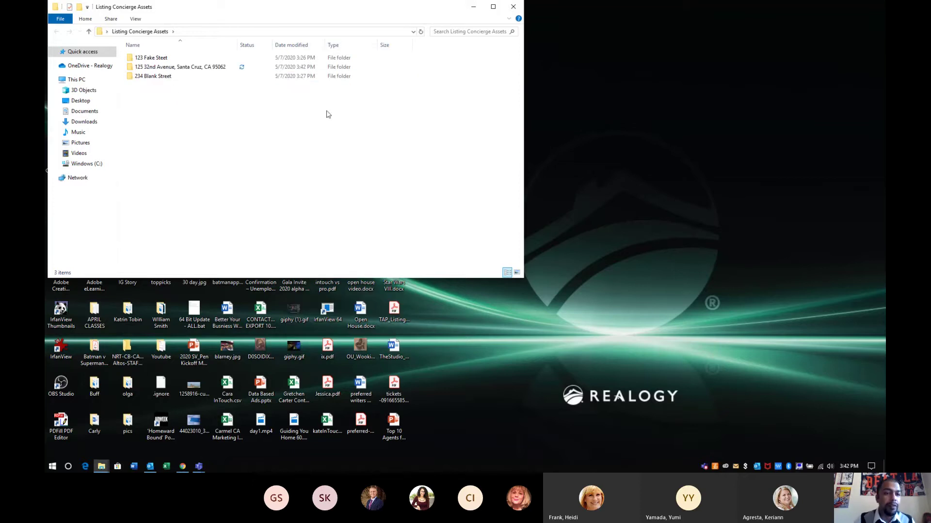
{"action": "left_click", "coordinate": [182, 466]}
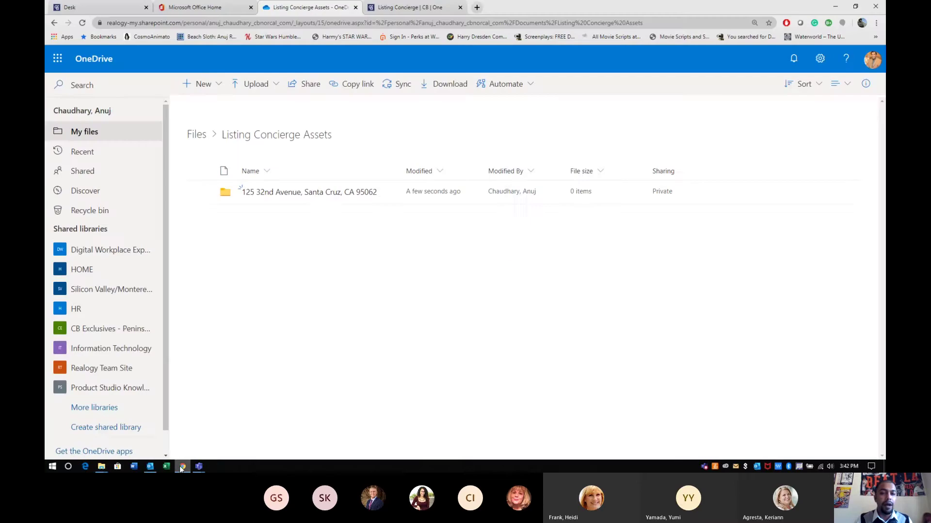
{"action": "left_click", "coordinate": [187, 9]}
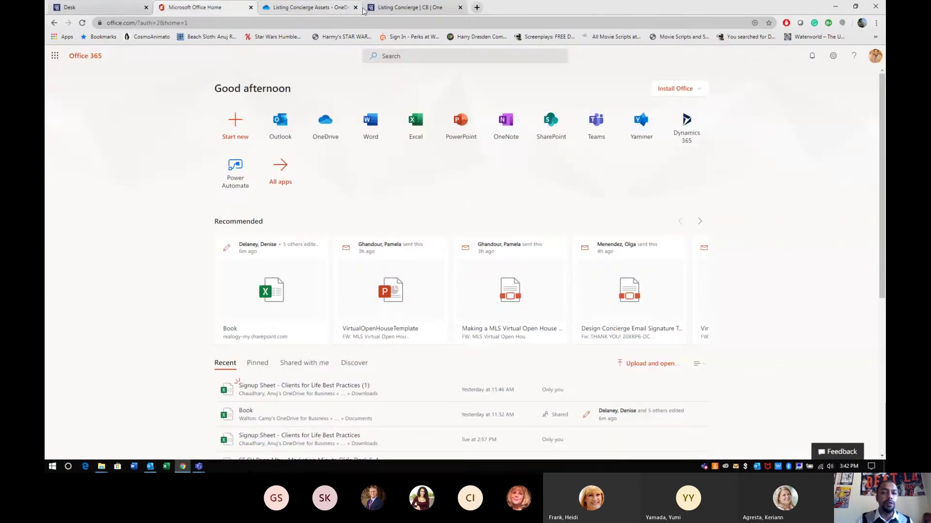
{"action": "left_click", "coordinate": [339, 8]}
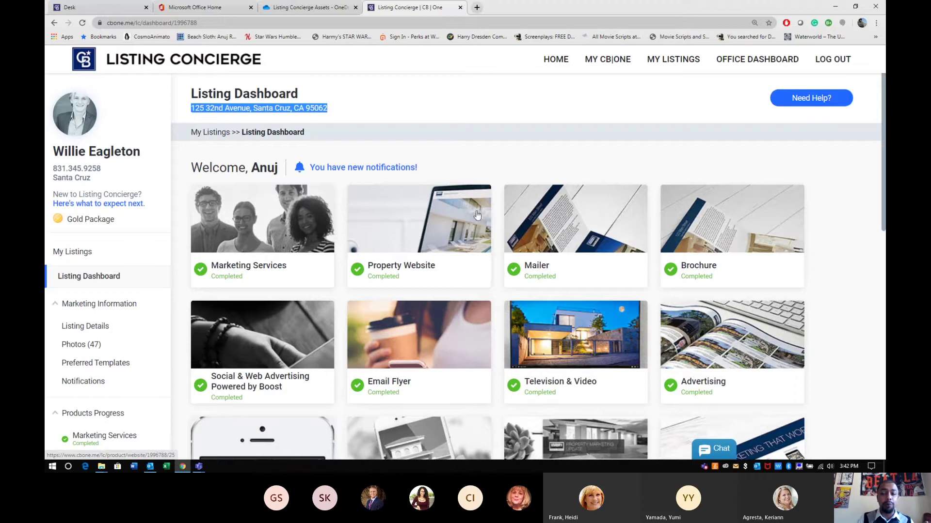
{"action": "left_click", "coordinate": [87, 349]}
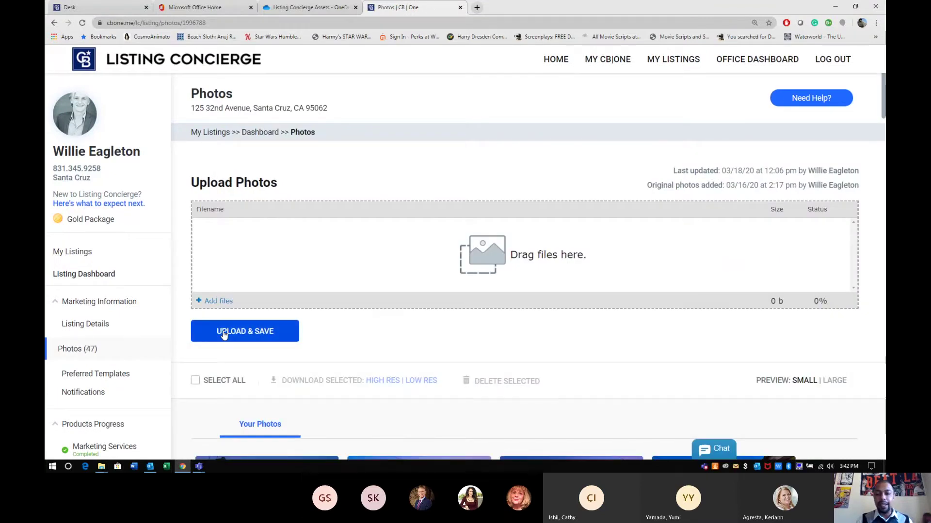
Select all 47 photos and download them in high resolution as listing_photos.zip
{"action": "scroll", "coordinate": [221, 332], "scroll_direction": "down", "scroll_amount": 3}
{"action": "scroll", "coordinate": [223, 331], "scroll_direction": "down", "scroll_amount": 10}
{"action": "scroll", "coordinate": [223, 332], "scroll_direction": "up", "scroll_amount": 8}
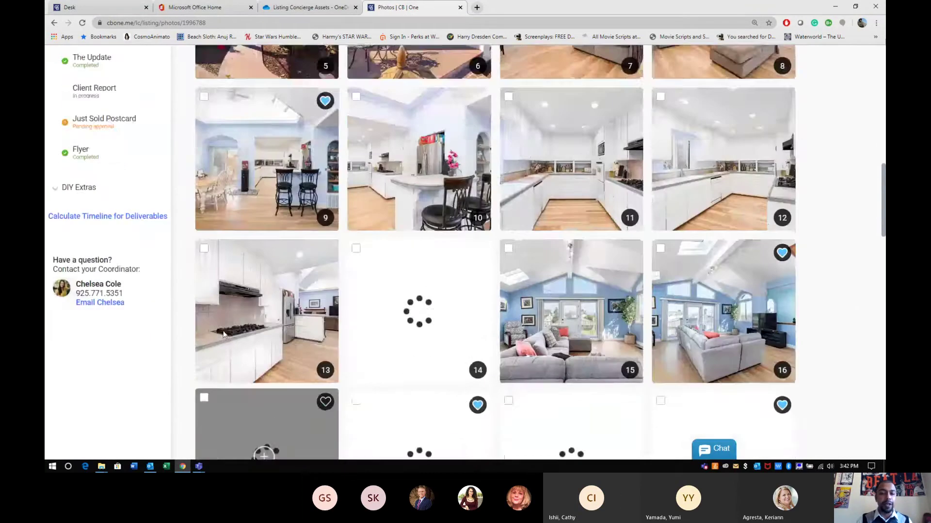
{"action": "scroll", "coordinate": [223, 331], "scroll_direction": "up", "scroll_amount": 6}
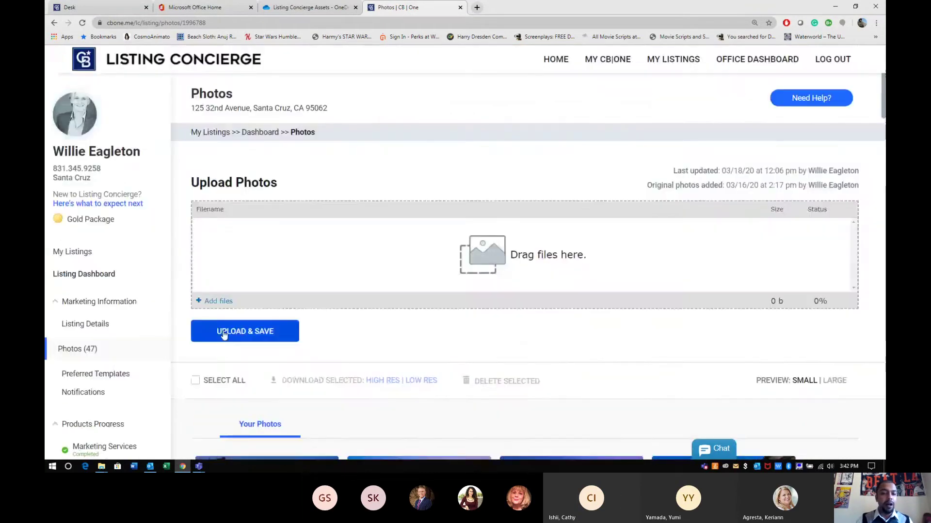
{"action": "left_click", "coordinate": [195, 382]}
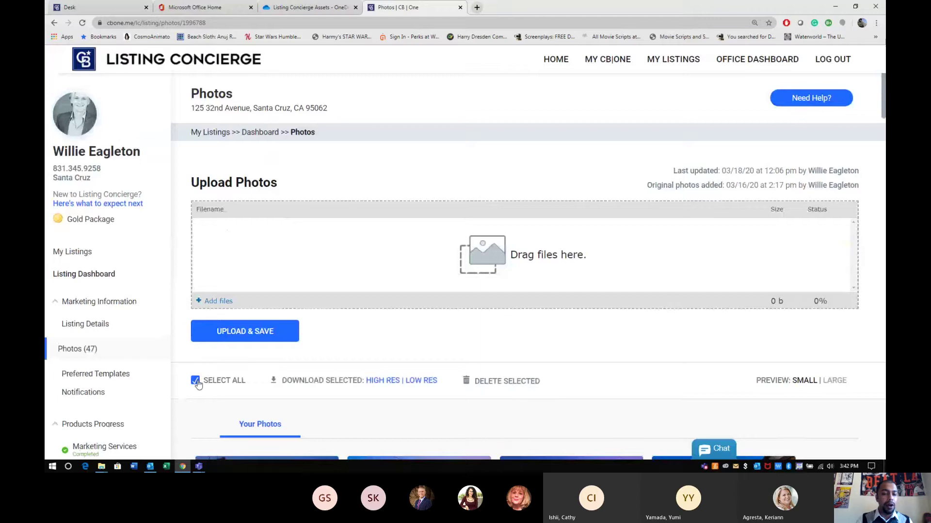
{"action": "left_click", "coordinate": [379, 382]}
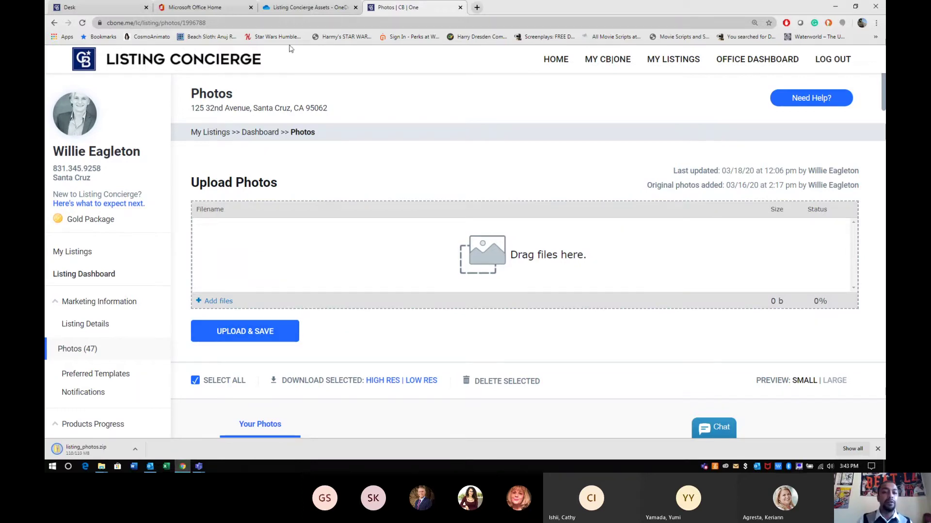
{"action": "left_click", "coordinate": [297, 13]}
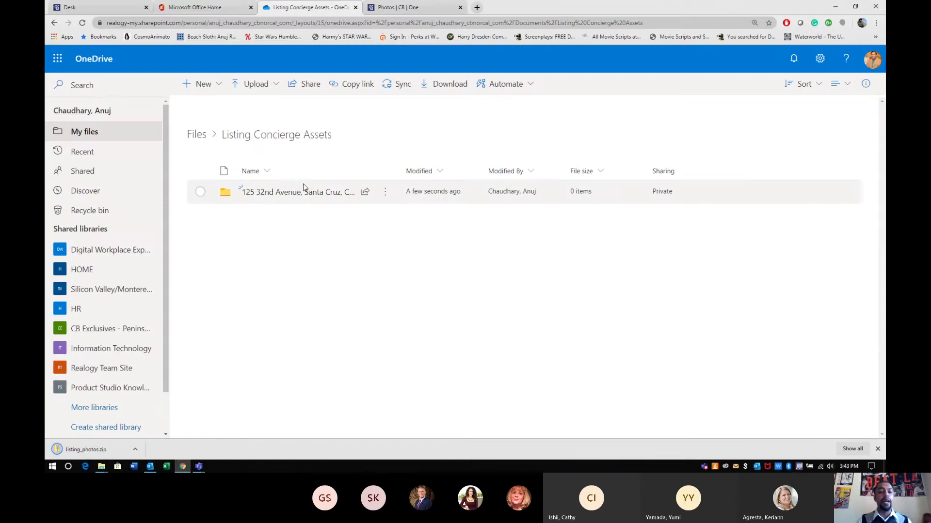
{"action": "left_click", "coordinate": [200, 192]}
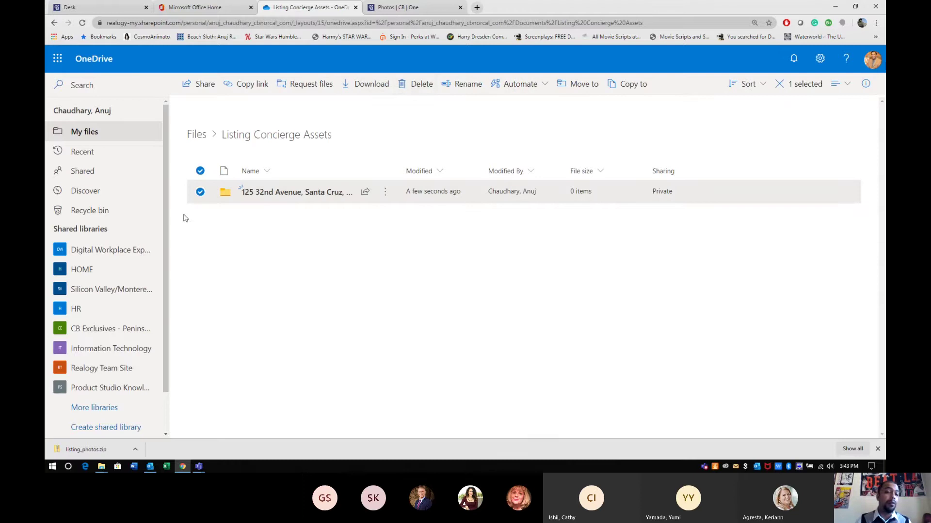
{"action": "left_click", "coordinate": [200, 192]}
{"action": "left_click", "coordinate": [200, 192]}
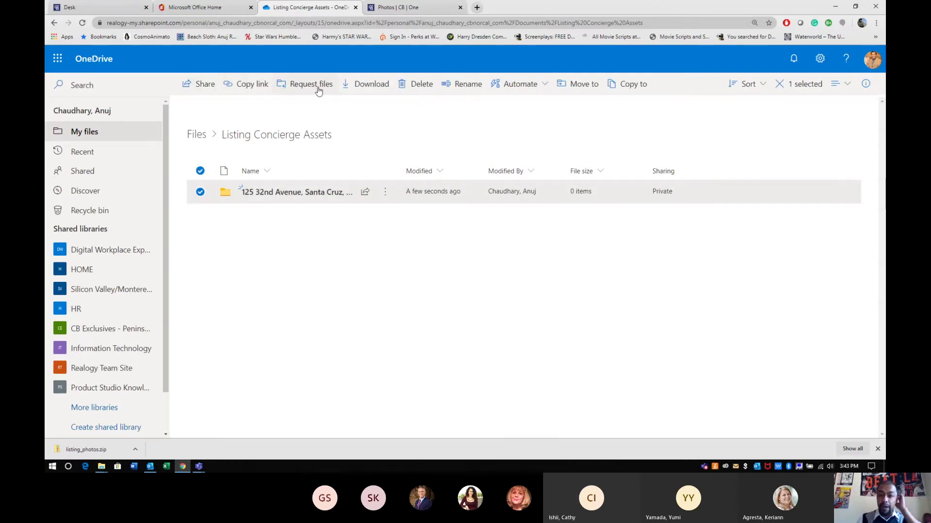
{"action": "left_click", "coordinate": [418, 85]}
{"action": "left_click", "coordinate": [468, 273]}
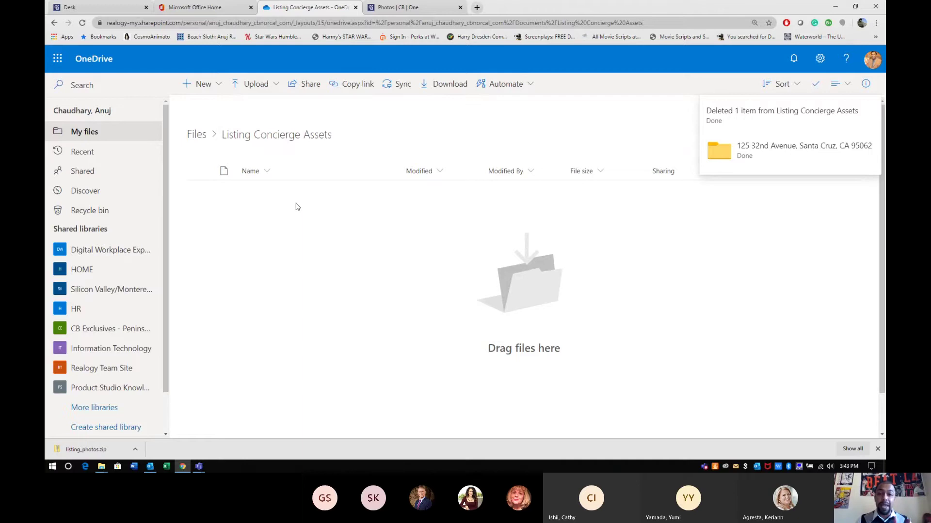
{"action": "left_click", "coordinate": [211, 6]}
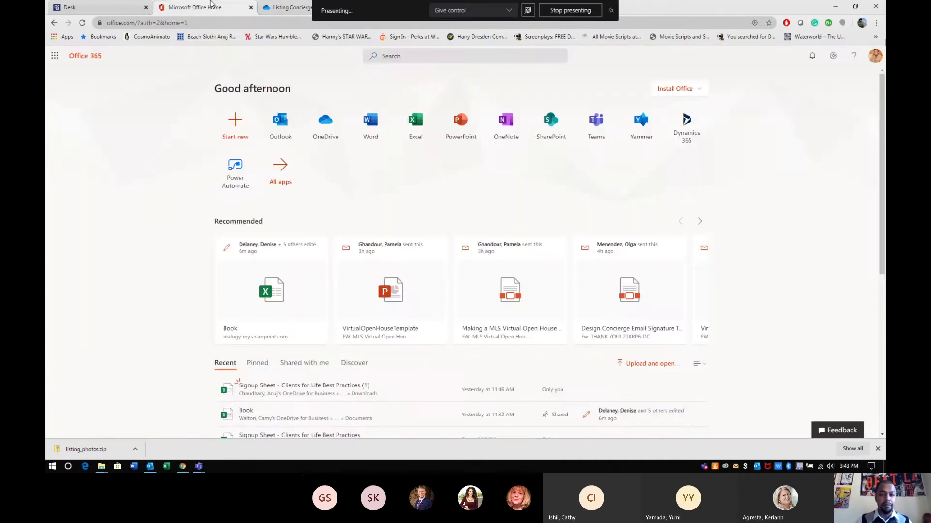
Show the downloaded listing_photos.zip in its Downloads folder and minimize the browser
{"action": "left_click", "coordinate": [126, 8]}
{"action": "left_click", "coordinate": [395, 7]}
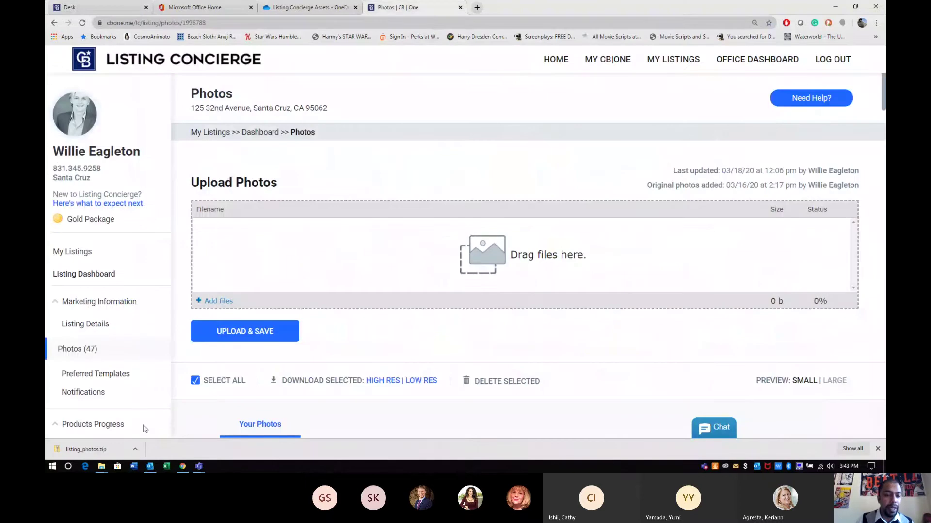
{"action": "left_click", "coordinate": [135, 451]}
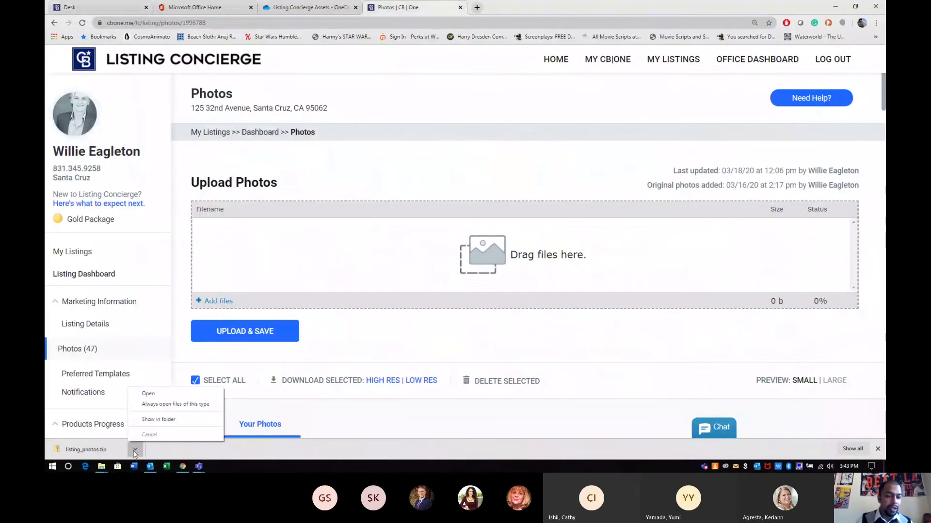
{"action": "left_click", "coordinate": [145, 426]}
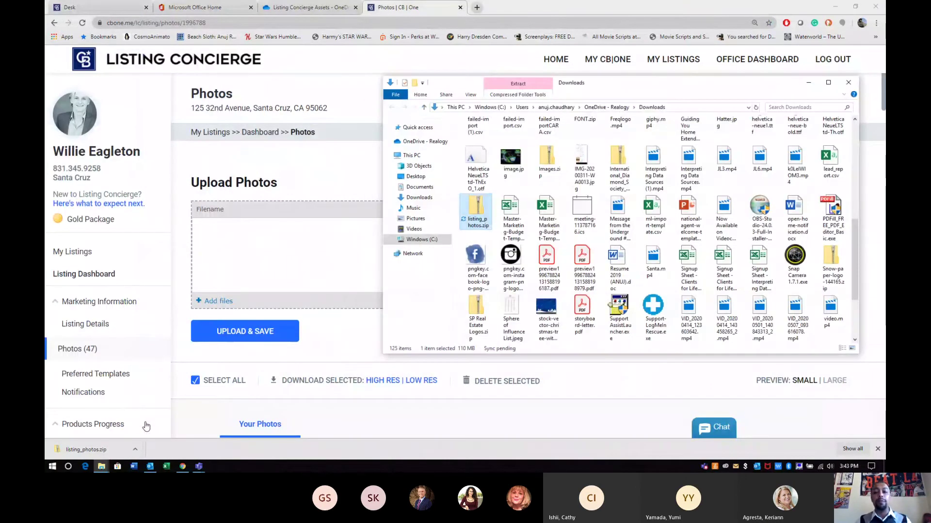
{"action": "left_click", "coordinate": [833, 7]}
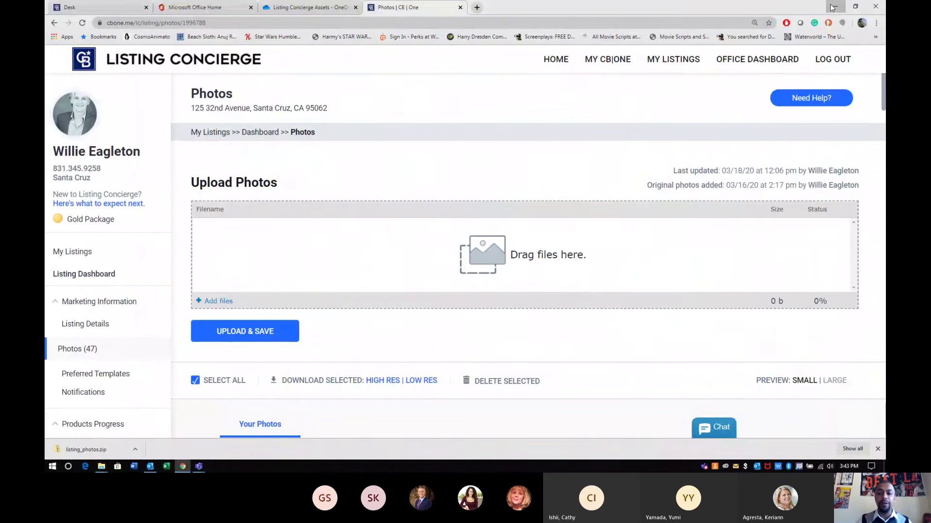
{"action": "left_click", "coordinate": [833, 7]}
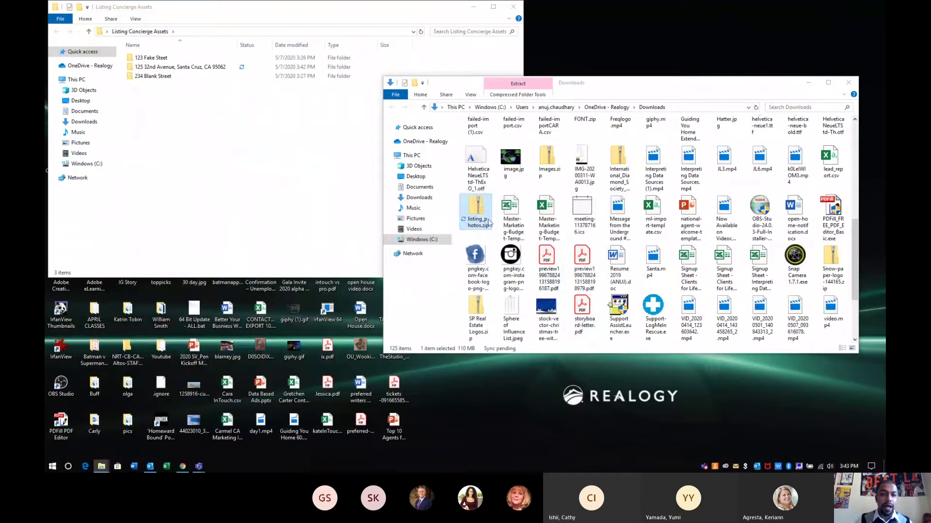
{"action": "left_click_drag", "start_coordinate": [473, 210], "coordinate": [190, 70]}
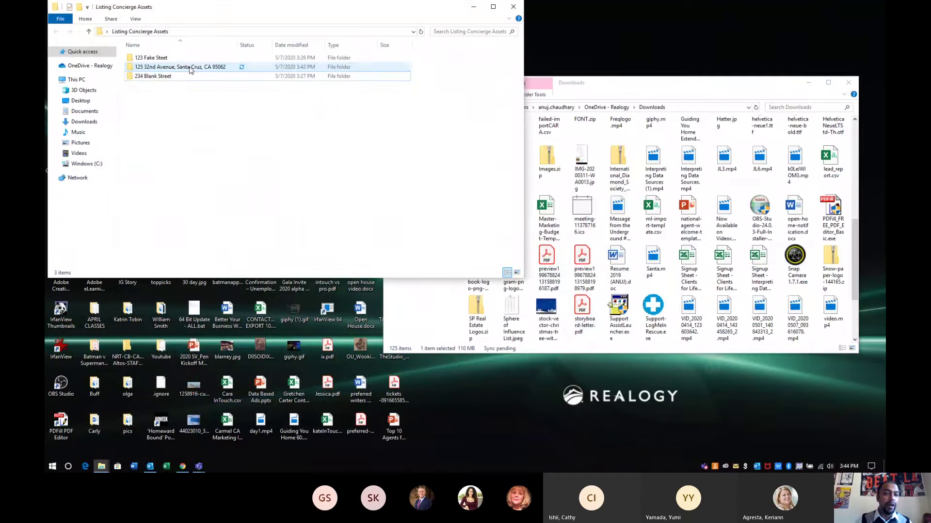
{"action": "double_click", "coordinate": [161, 69]}
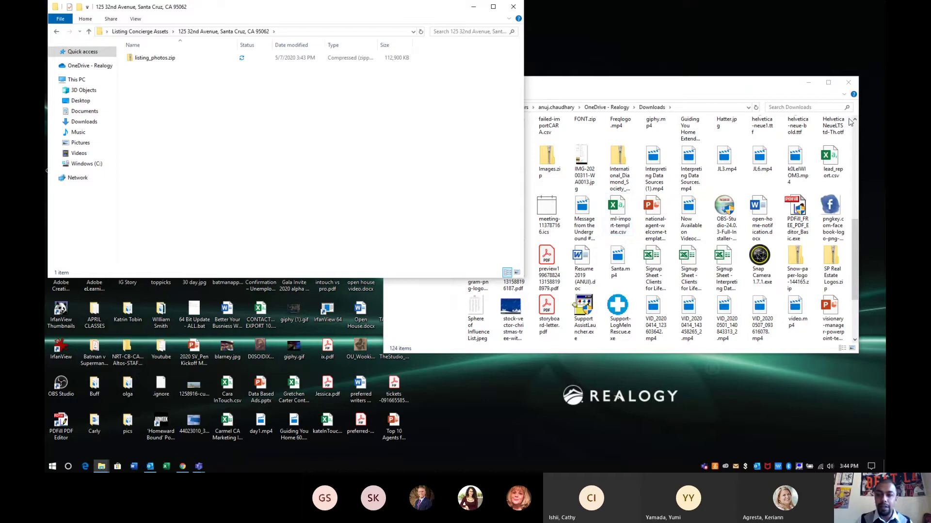
{"action": "left_click", "coordinate": [848, 83]}
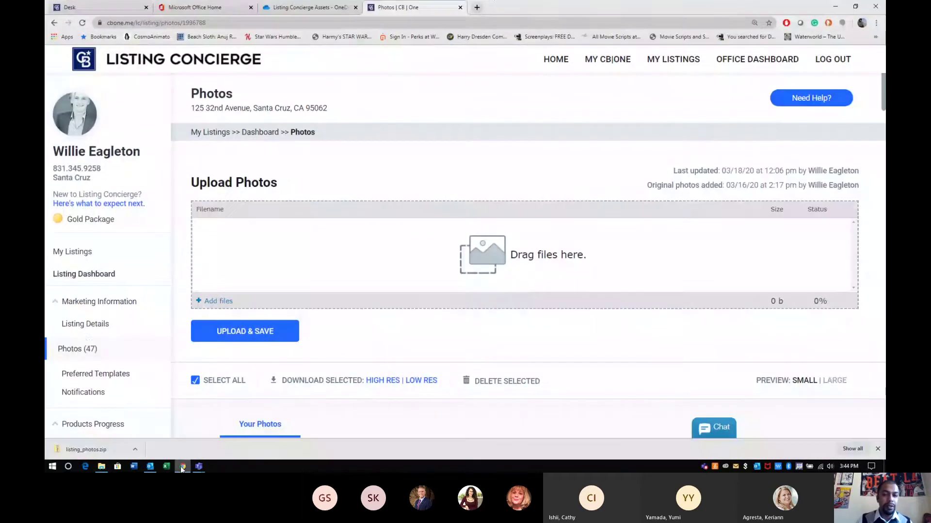
{"action": "left_click", "coordinate": [183, 467]}
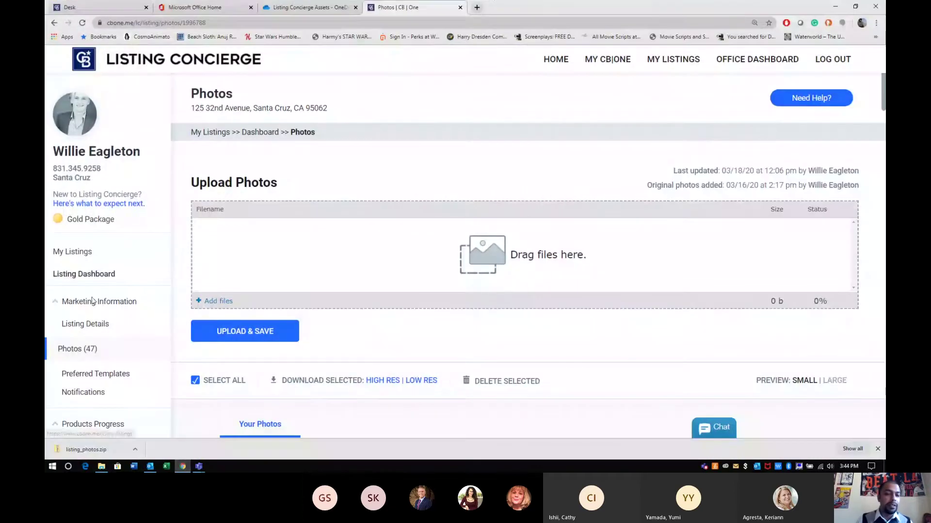
{"action": "left_click", "coordinate": [86, 350]}
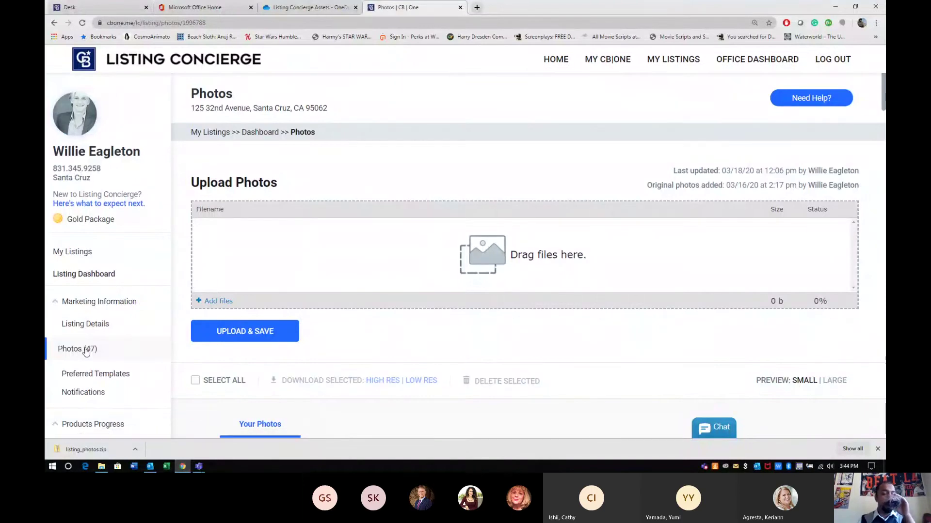
{"action": "left_click", "coordinate": [81, 276]}
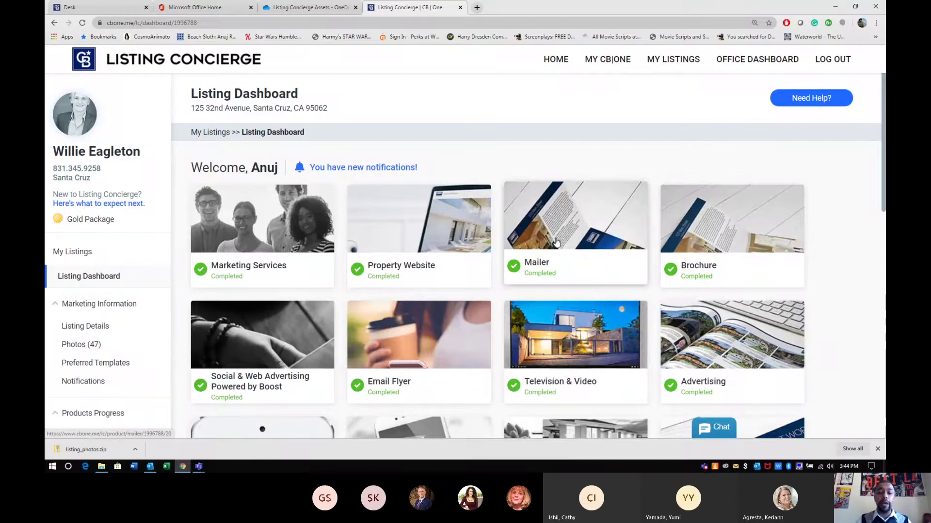
{"action": "scroll", "coordinate": [693, 332], "scroll_direction": "down", "scroll_amount": 5}
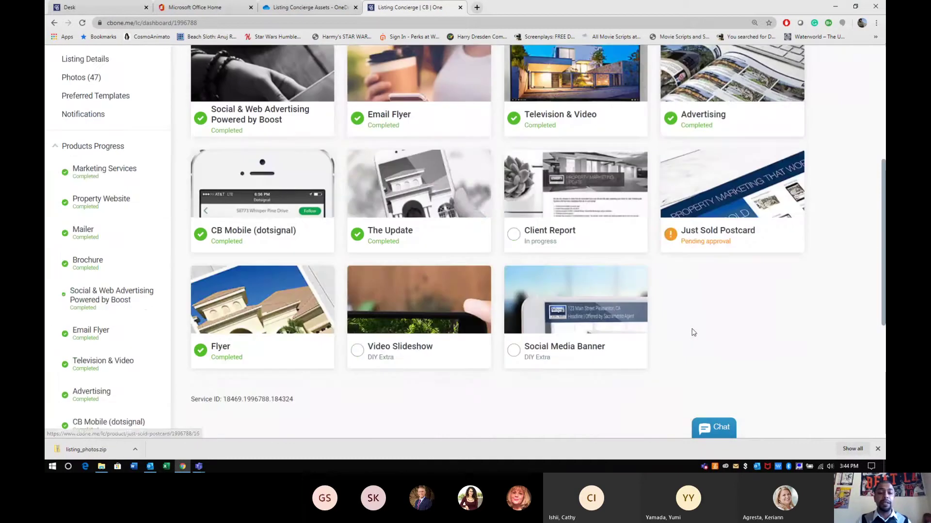
{"action": "scroll", "coordinate": [446, 347], "scroll_direction": "up", "scroll_amount": 5}
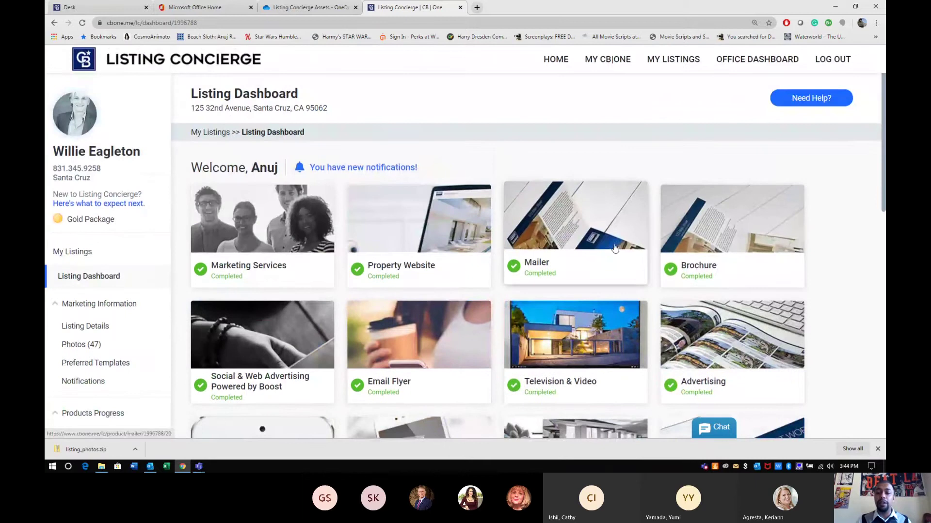
Open the Brochure product and download its completed proof PDF, then minimize Chrome
{"action": "left_click", "coordinate": [718, 236]}
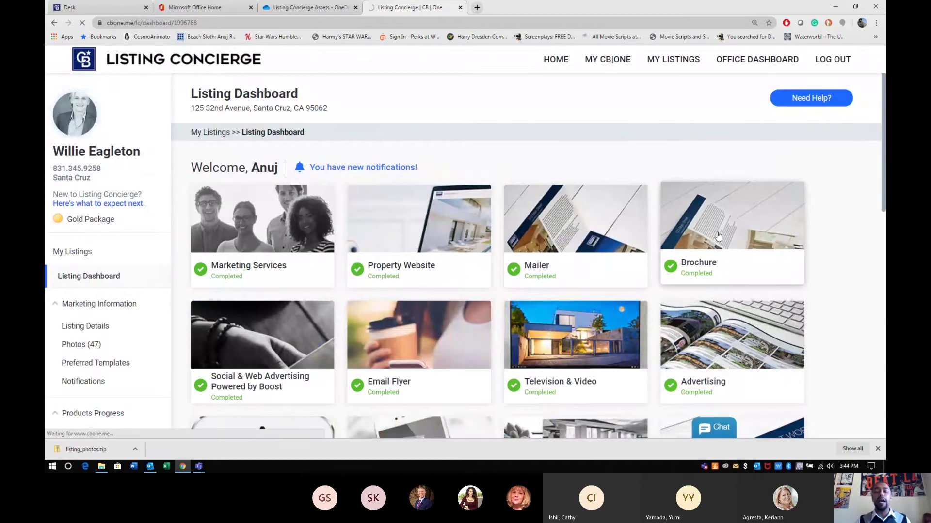
{"action": "scroll", "coordinate": [718, 236], "scroll_direction": "down", "scroll_amount": 1}
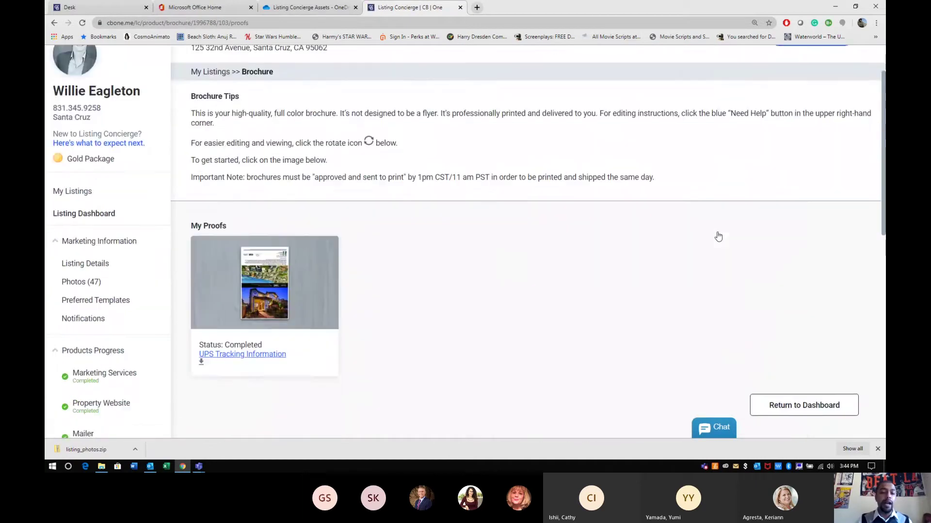
{"action": "scroll", "coordinate": [718, 236], "scroll_direction": "down", "scroll_amount": 2}
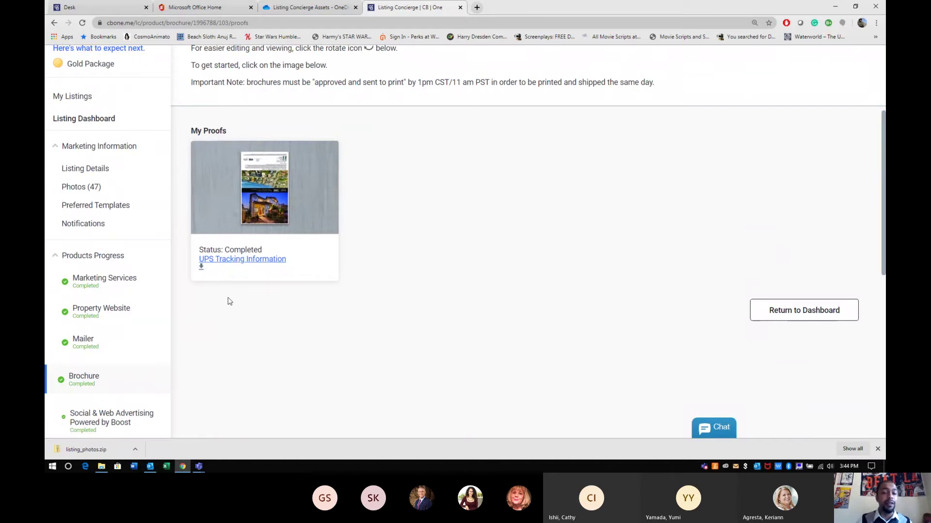
{"action": "left_click", "coordinate": [202, 266]}
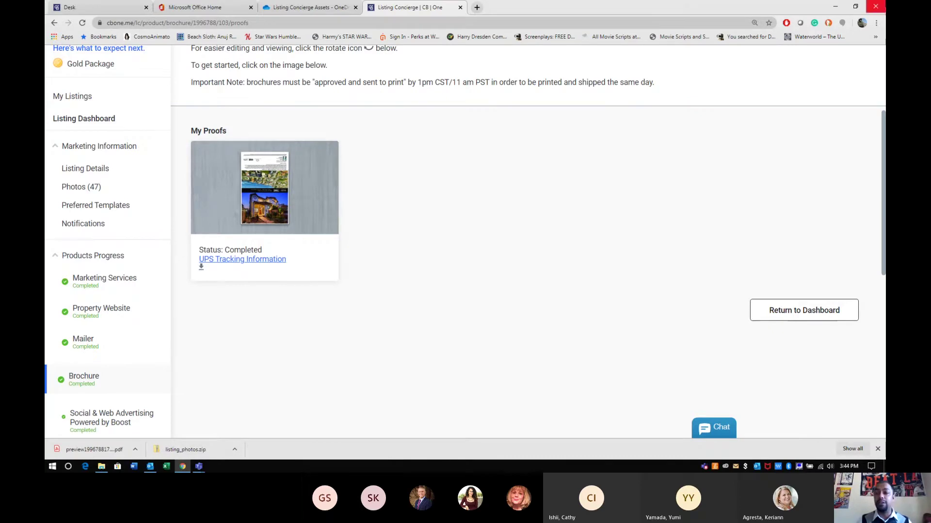
{"action": "left_click", "coordinate": [836, 7]}
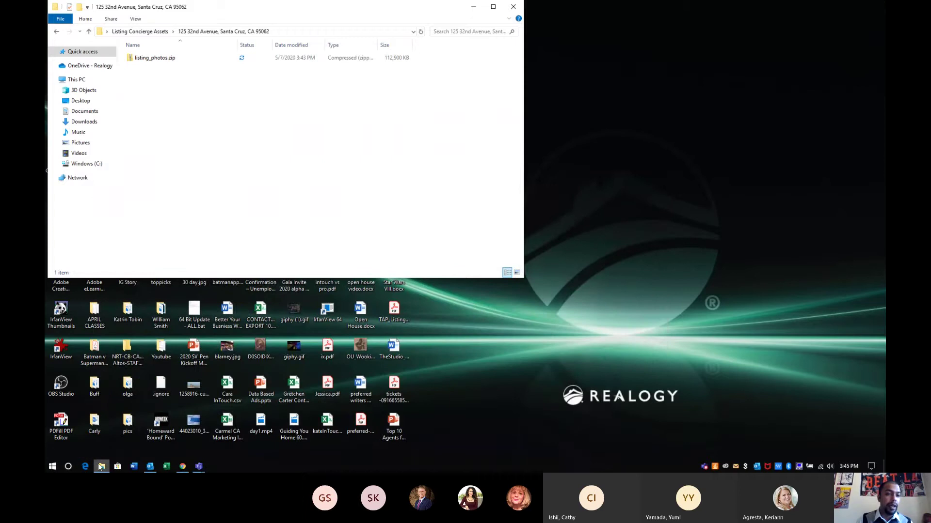
Open a new File Explorer window on the Downloads folder from the Start menu
{"action": "left_click", "coordinate": [52, 468]}
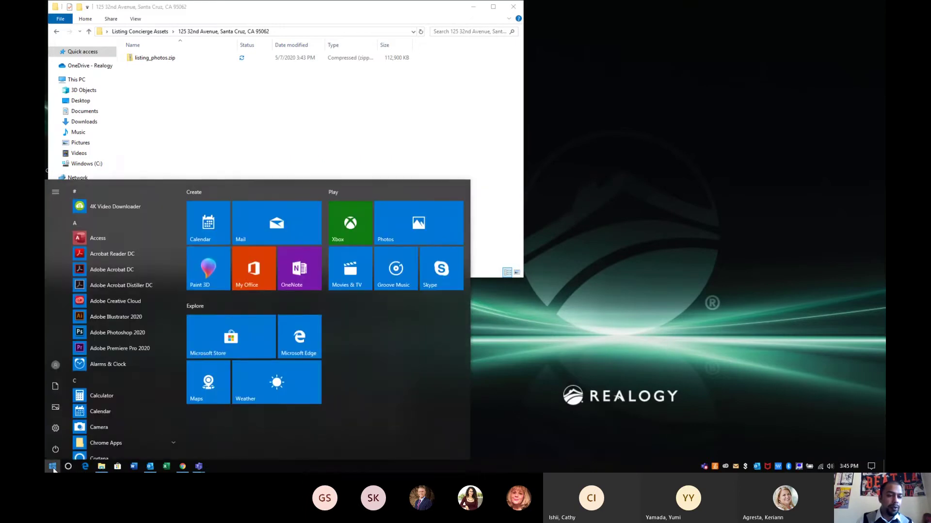
{"action": "left_click", "coordinate": [55, 388]}
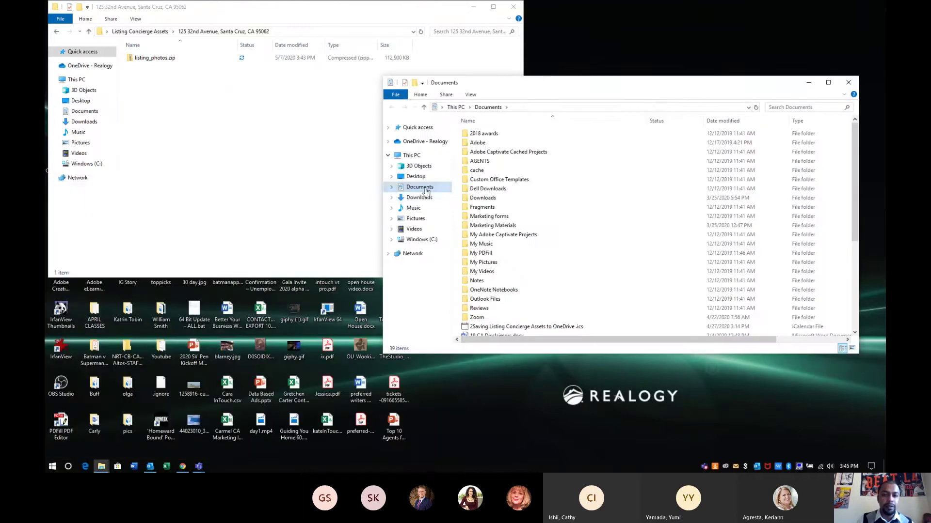
{"action": "left_click", "coordinate": [423, 198]}
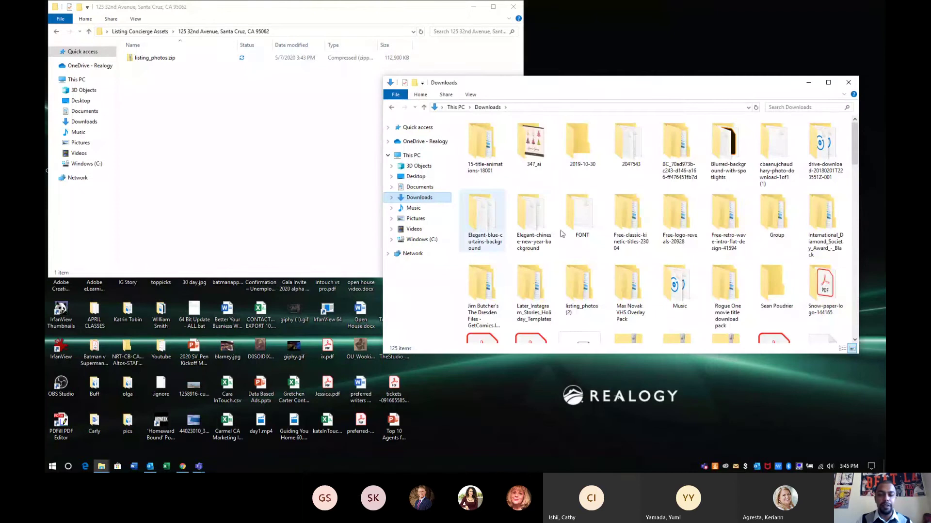
{"action": "type", "text": "preview"}
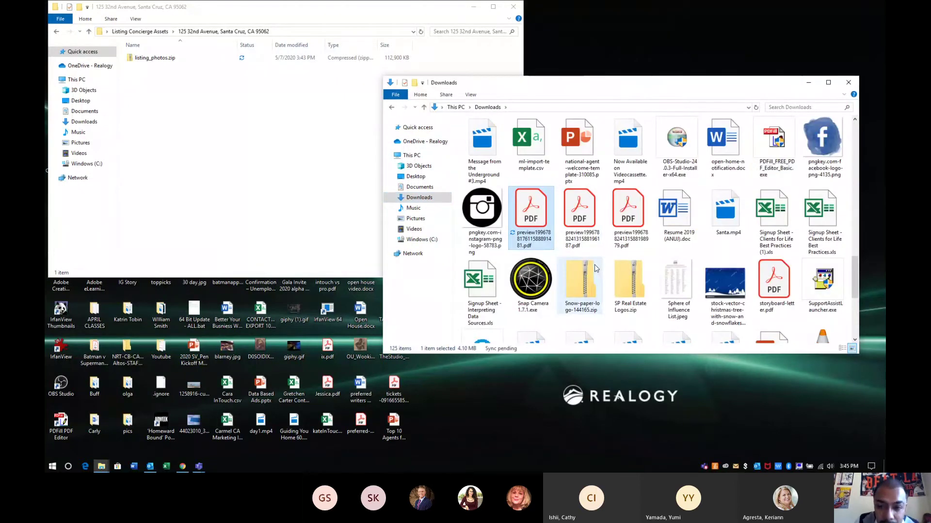
{"action": "double_click", "coordinate": [533, 222]}
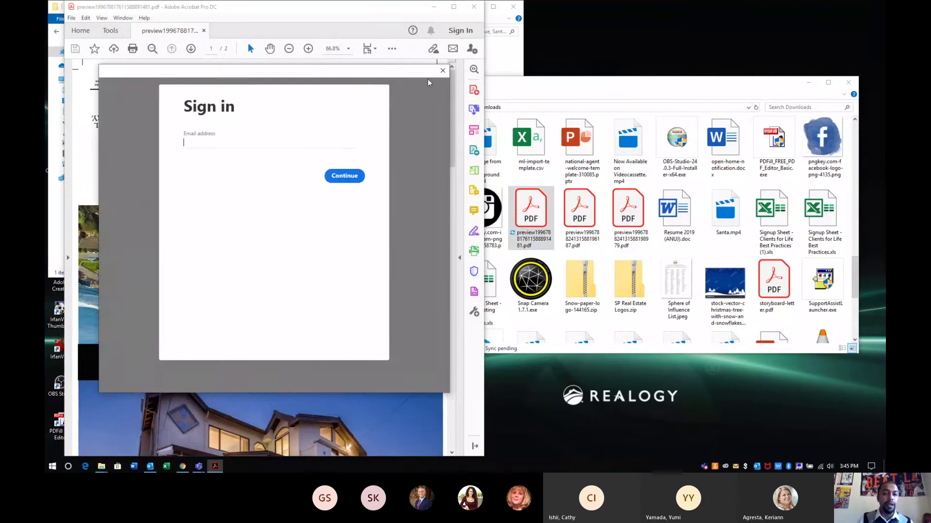
{"action": "left_click", "coordinate": [442, 72]}
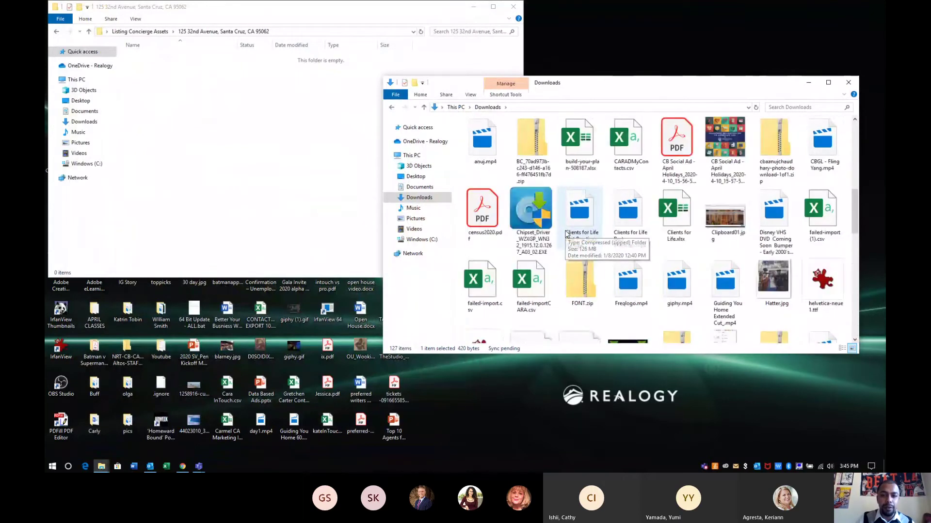
{"action": "left_click", "coordinate": [567, 234]}
{"action": "scroll", "coordinate": [567, 234], "scroll_direction": "down", "scroll_amount": 5}
{"action": "left_click", "coordinate": [567, 234]}
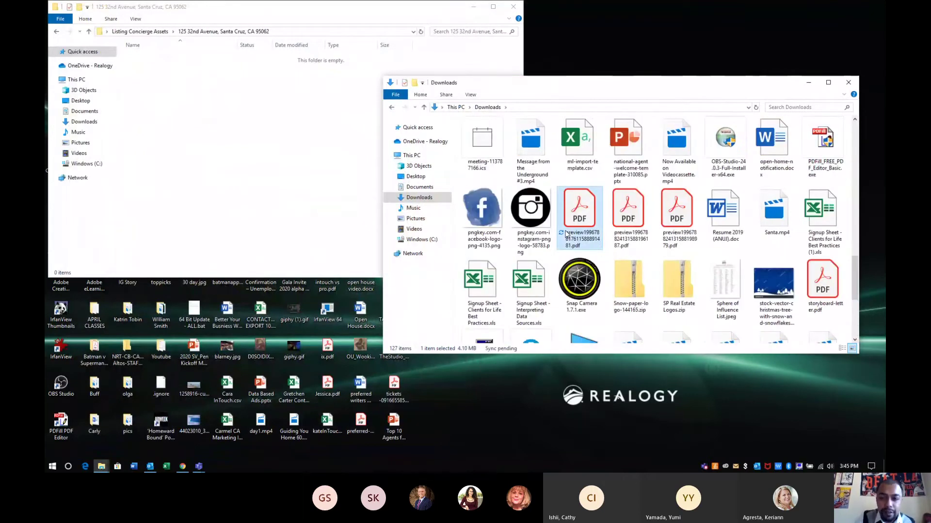
{"action": "left_click_drag", "start_coordinate": [580, 216], "coordinate": [232, 118]}
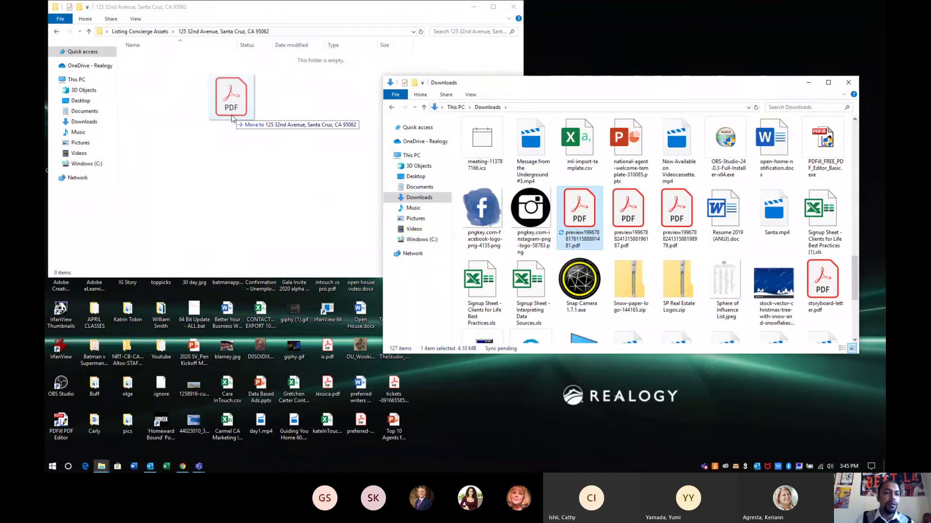
{"action": "left_click_drag", "start_coordinate": [231, 119], "coordinate": [232, 119]}
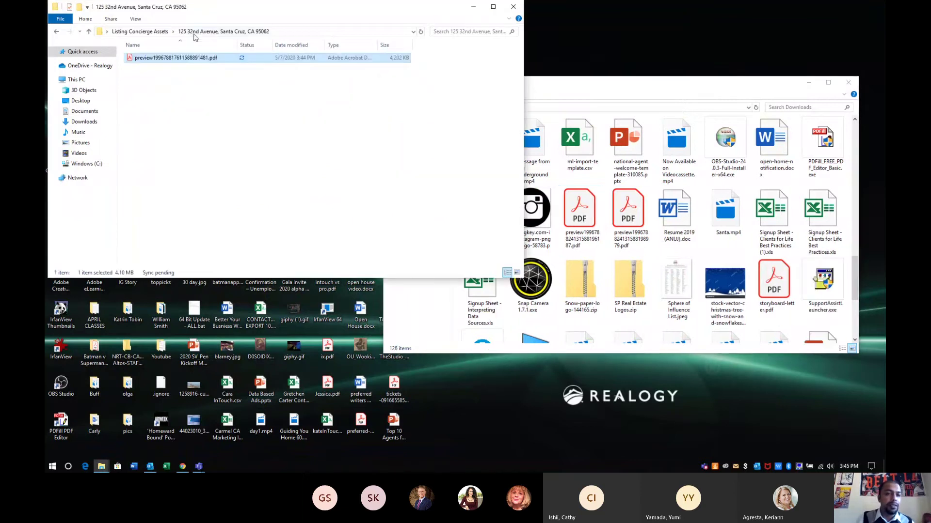
{"action": "left_click", "coordinate": [140, 31]}
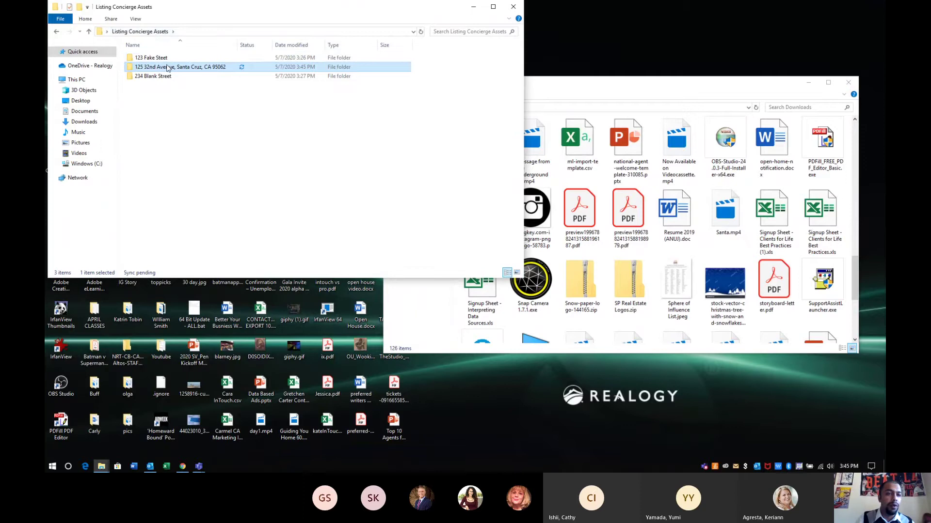
{"action": "double_click", "coordinate": [167, 68]}
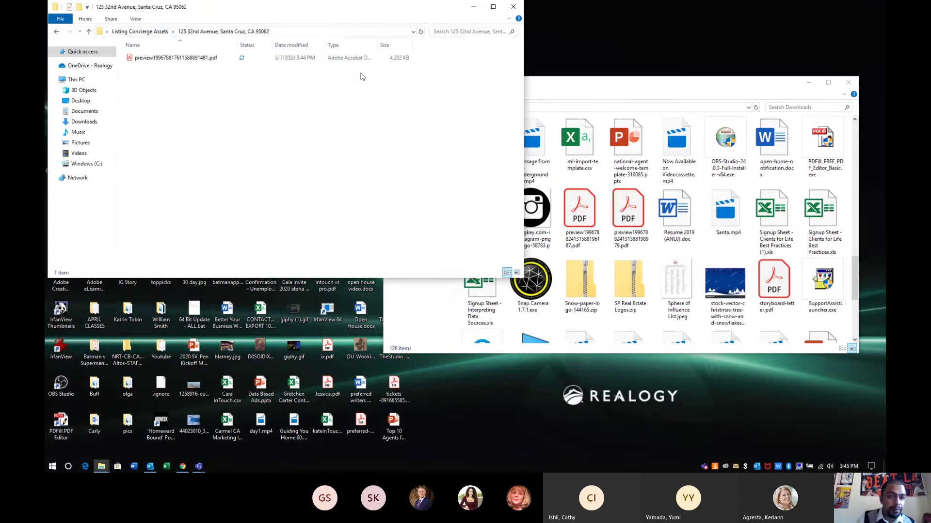
{"action": "left_click_drag", "start_coordinate": [338, 18], "coordinate": [379, 116]}
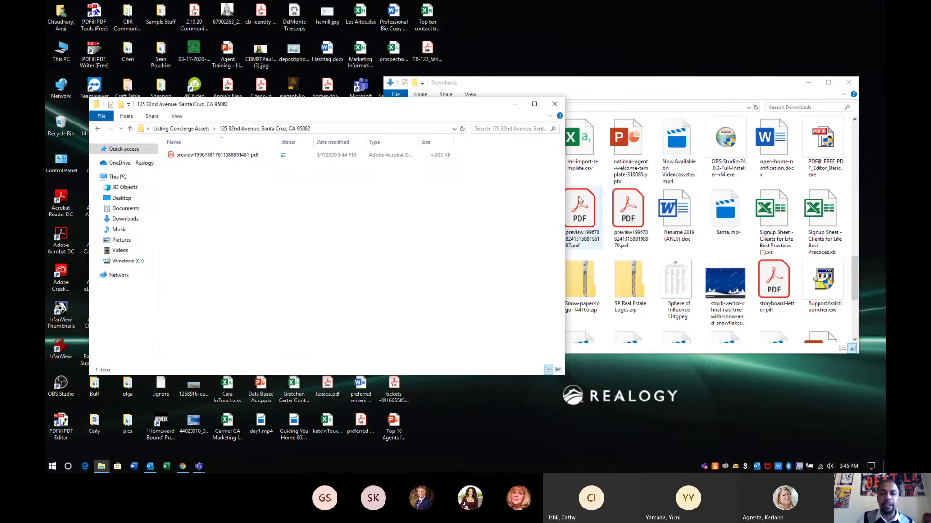
Jump to the 'listing' items in Downloads and return the left window to Listing Concierge Assets
{"action": "left_click", "coordinate": [628, 271]}
{"action": "type", "text": "listing"}
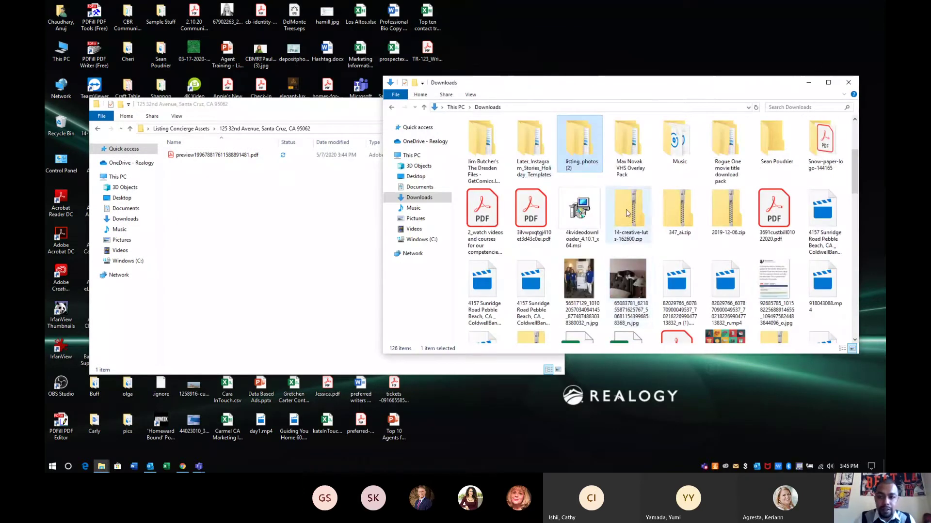
{"action": "left_click_drag", "start_coordinate": [592, 169], "coordinate": [572, 179]}
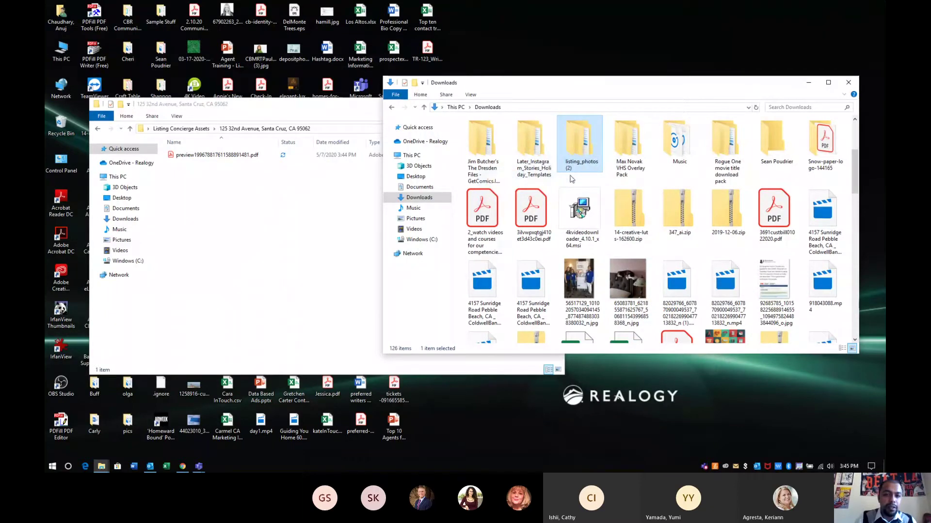
{"action": "left_click", "coordinate": [97, 130]}
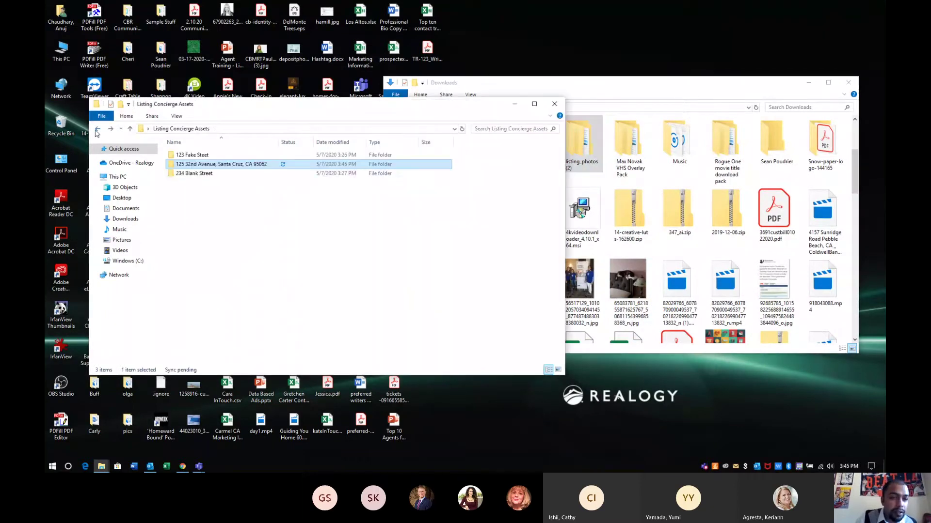
{"action": "left_click", "coordinate": [208, 173]}
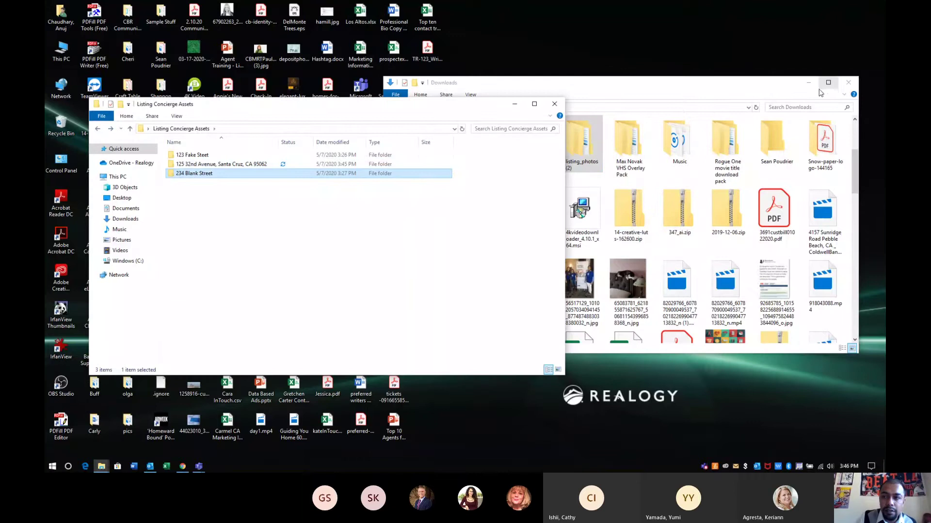
{"action": "left_click_drag", "start_coordinate": [786, 82], "coordinate": [885, 194]}
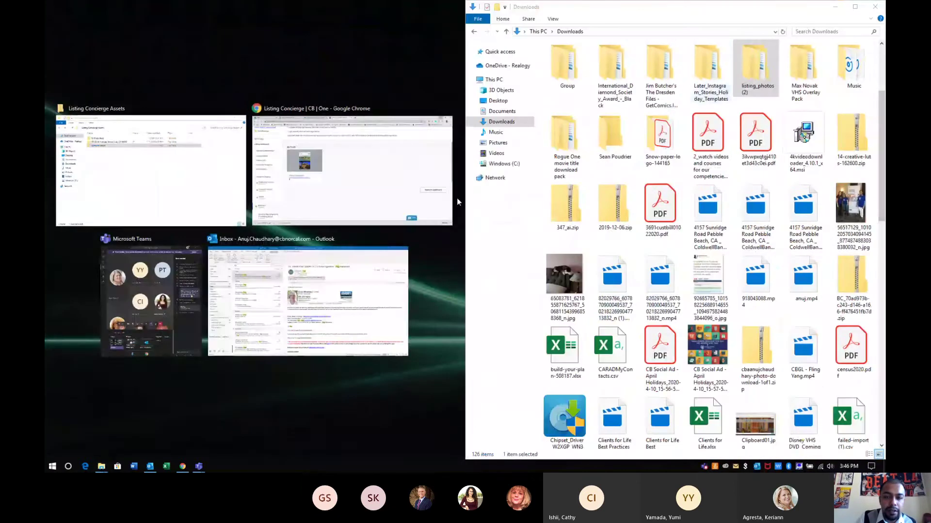
{"action": "left_click", "coordinate": [691, 54]}
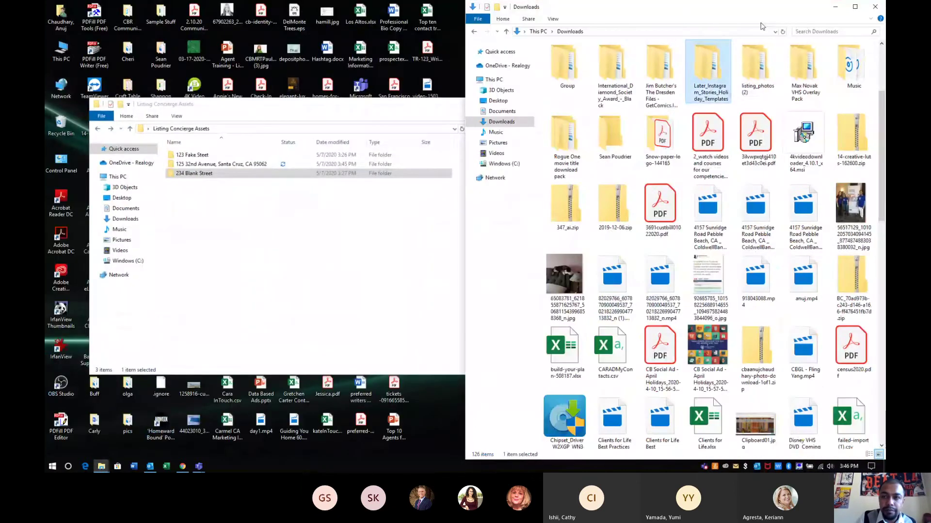
{"action": "left_click", "coordinate": [753, 64]}
{"action": "left_click_drag", "start_coordinate": [754, 64], "coordinate": [246, 168]}
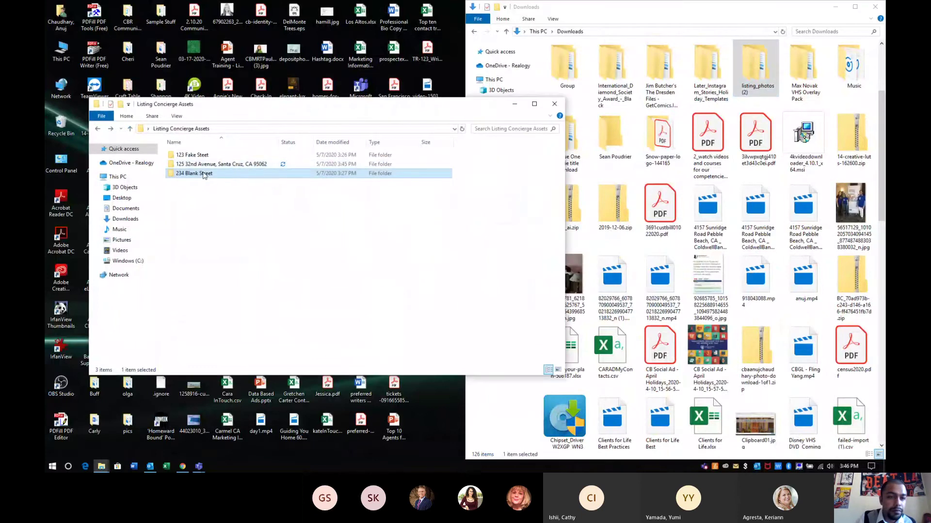
{"action": "double_click", "coordinate": [194, 173]}
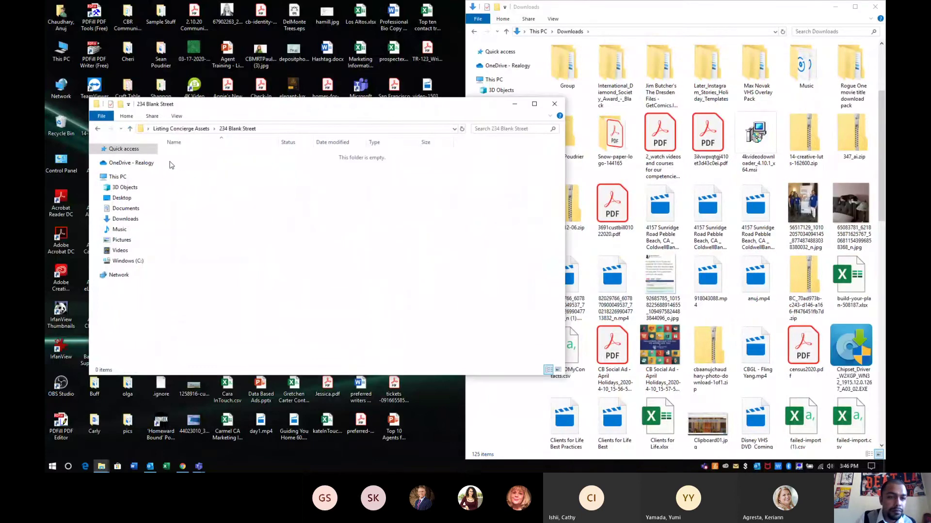
{"action": "left_click", "coordinate": [97, 129]}
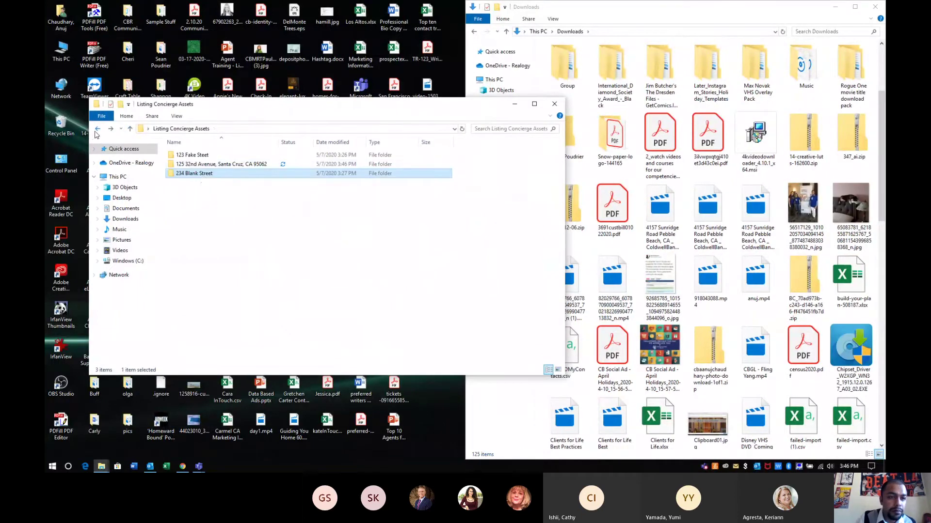
{"action": "double_click", "coordinate": [208, 165]}
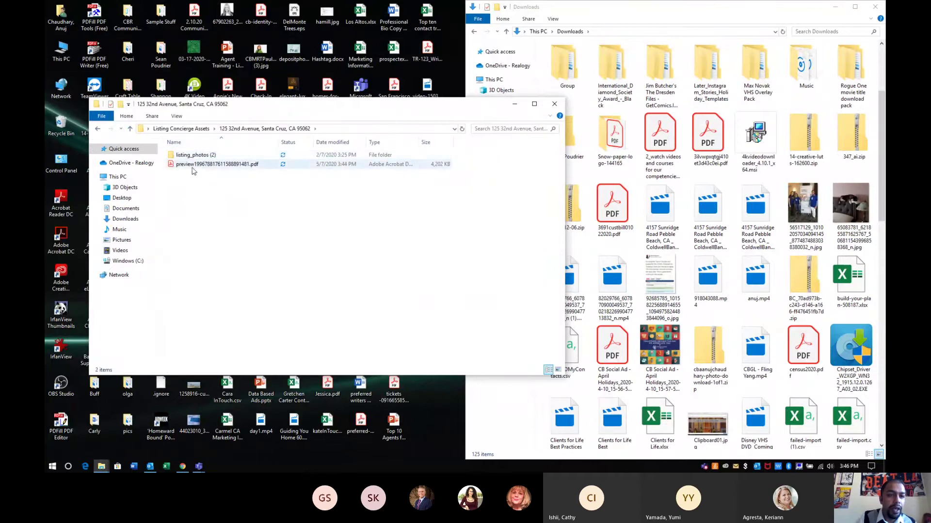
Close Downloads and rename the preview PDF to Brochure.pdf
{"action": "left_click", "coordinate": [875, 6]}
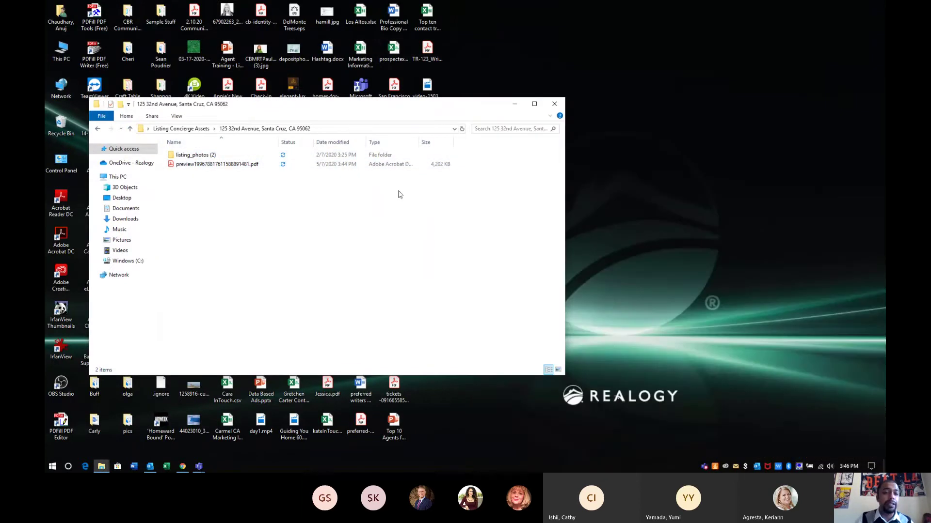
{"action": "left_click", "coordinate": [188, 166]}
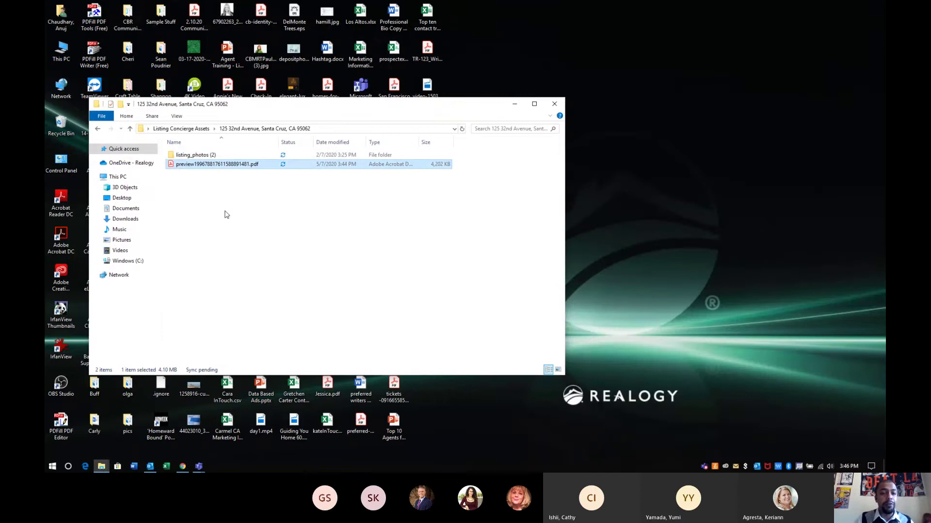
{"action": "key", "text": "F2"}
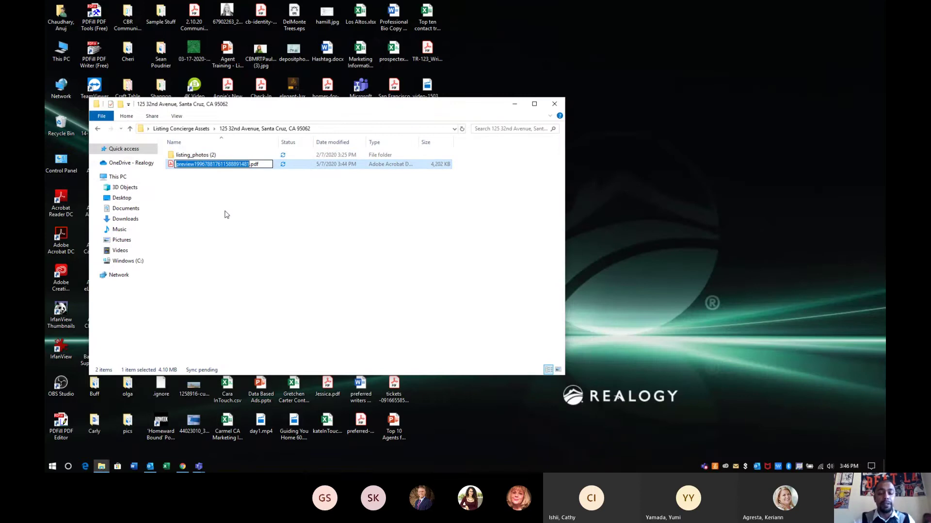
{"action": "type", "text": "B"}
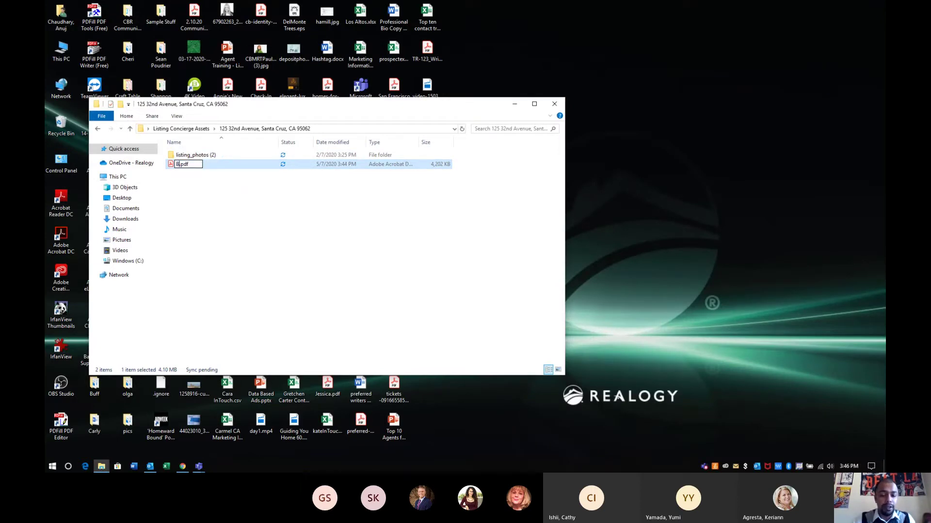
{"action": "type", "text": "rochure"}
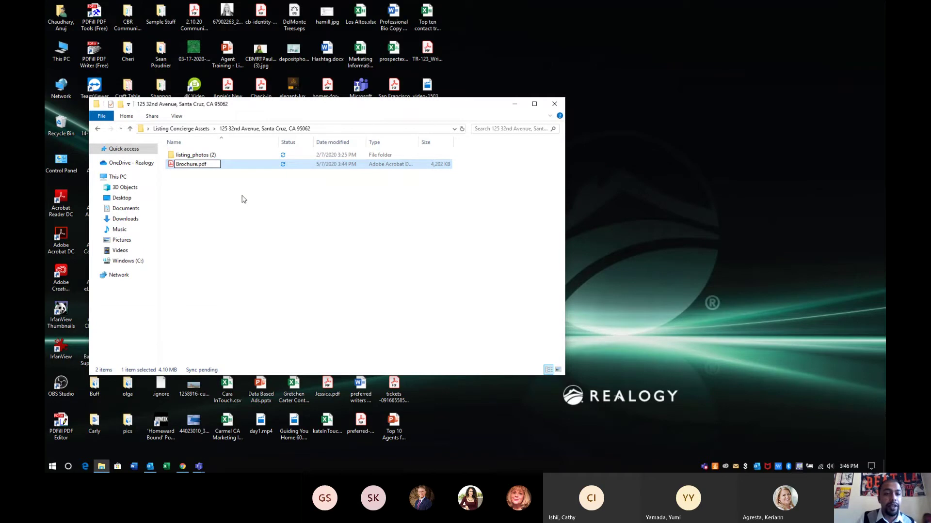
{"action": "key", "text": "Return"}
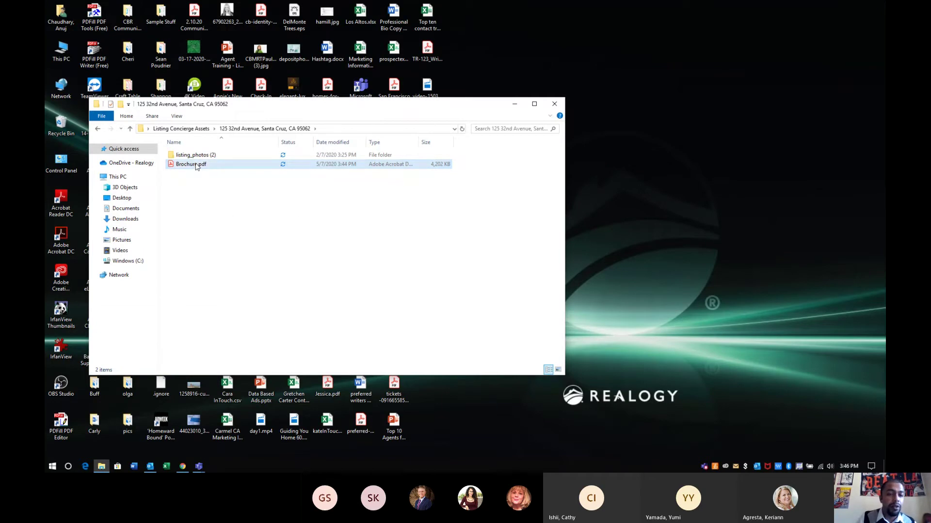
Check Brochure.pdf's options without changes, then return to the Listing Concierge proofs page
{"action": "left_click", "coordinate": [194, 164]}
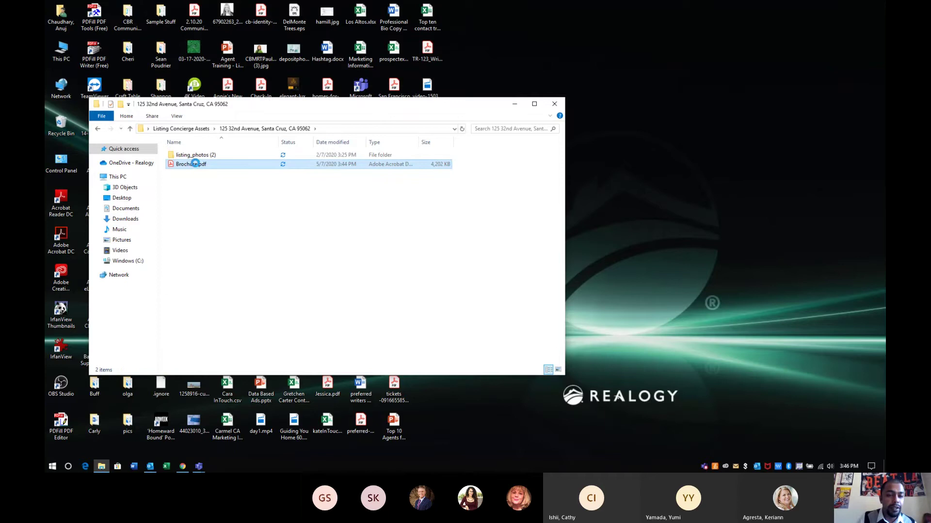
{"action": "right_click", "coordinate": [194, 164]}
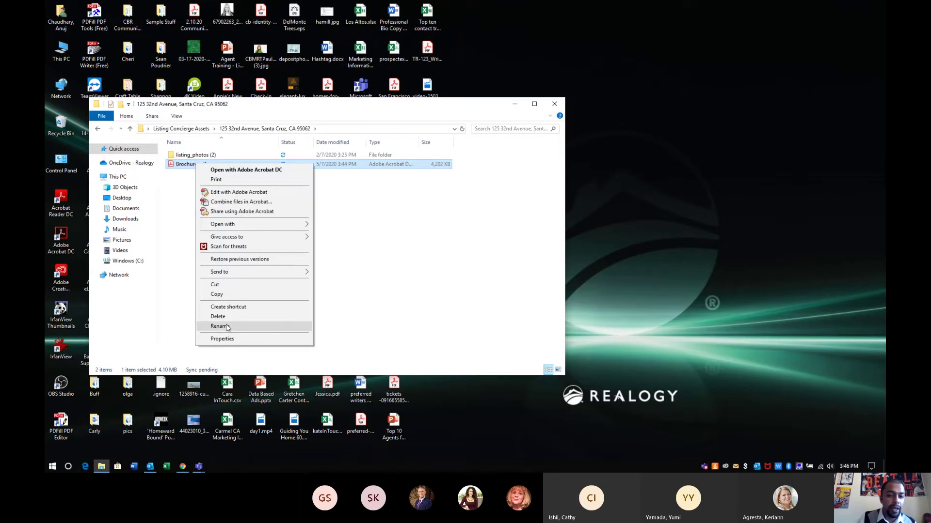
{"action": "left_click", "coordinate": [349, 318]}
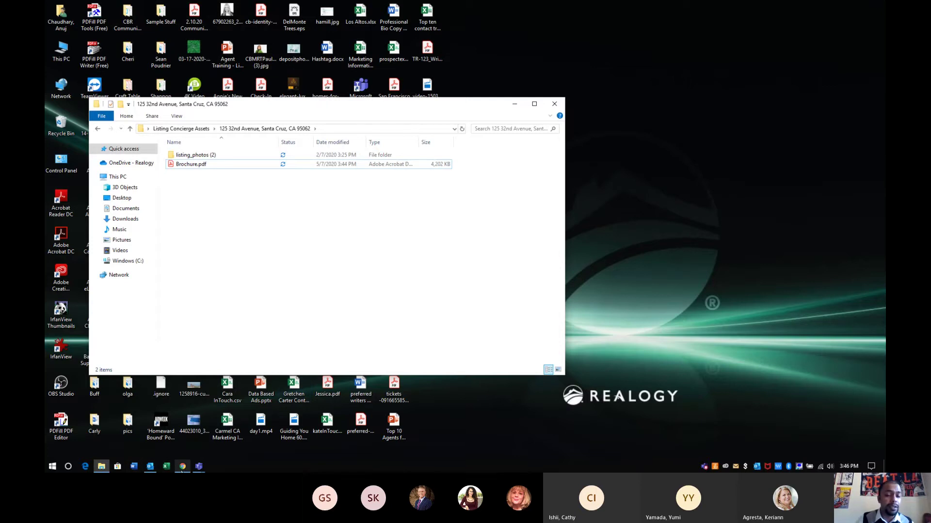
{"action": "left_click", "coordinate": [182, 466]}
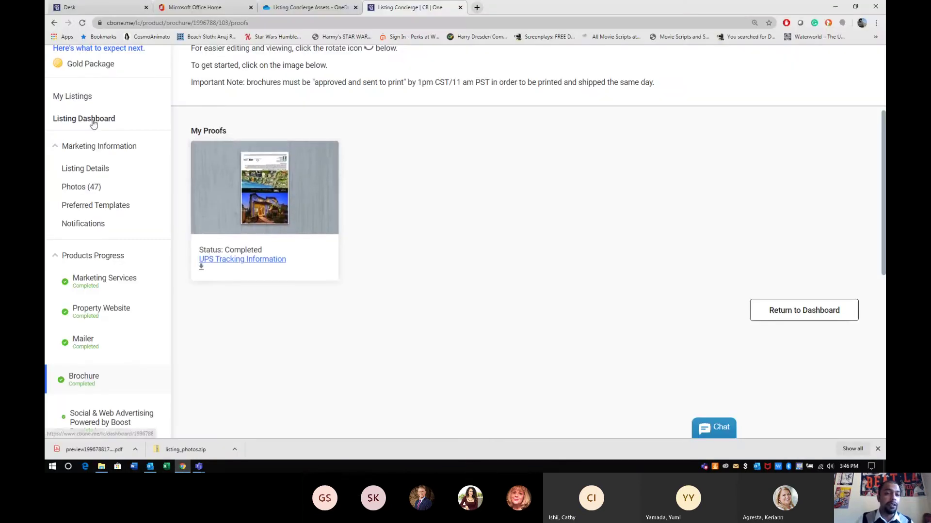
From the listing dashboard, download the Advertising proof PDF and show it in its folder
{"action": "left_click", "coordinate": [93, 123]}
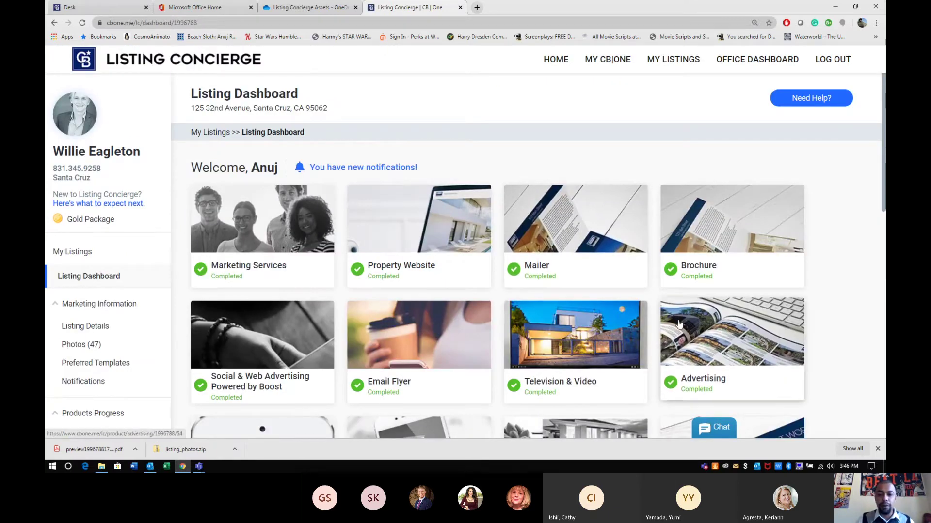
{"action": "scroll", "coordinate": [678, 323], "scroll_direction": "down", "scroll_amount": 3}
{"action": "left_click", "coordinate": [702, 206]}
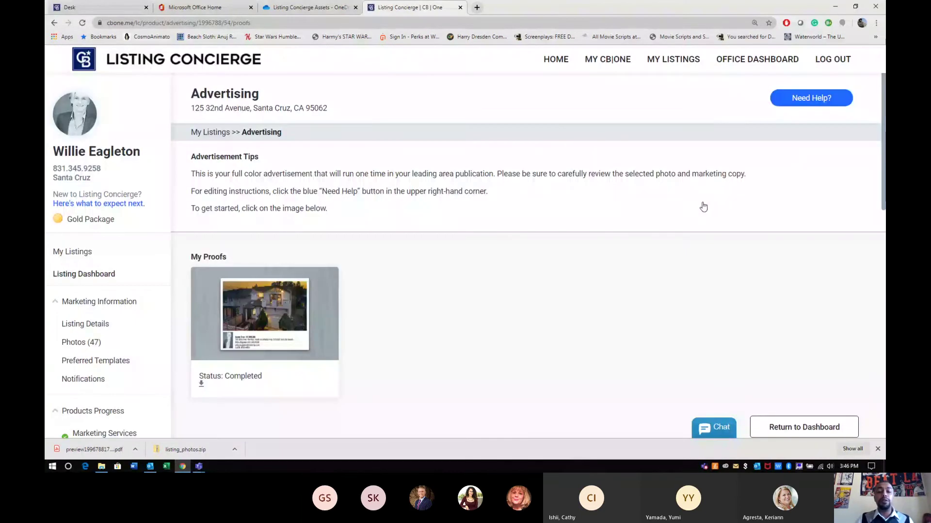
{"action": "left_click", "coordinate": [202, 382]}
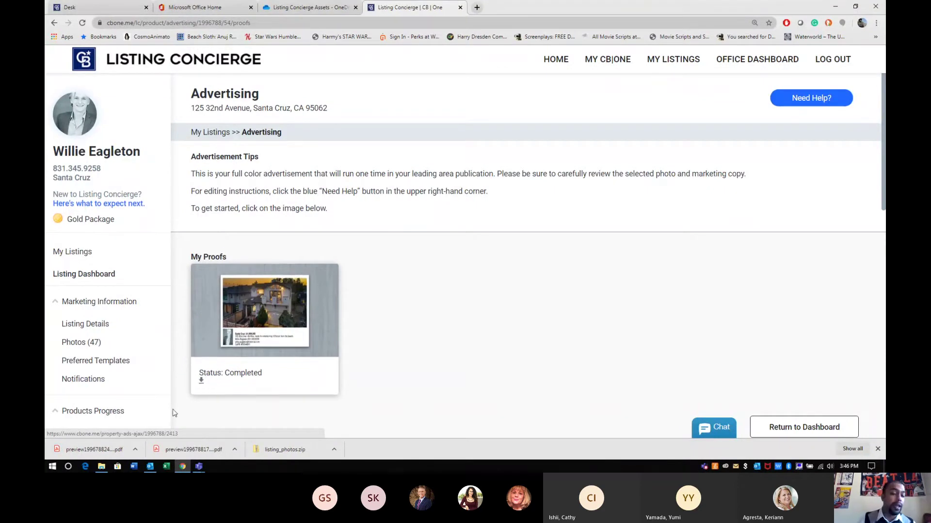
{"action": "left_click", "coordinate": [135, 450]}
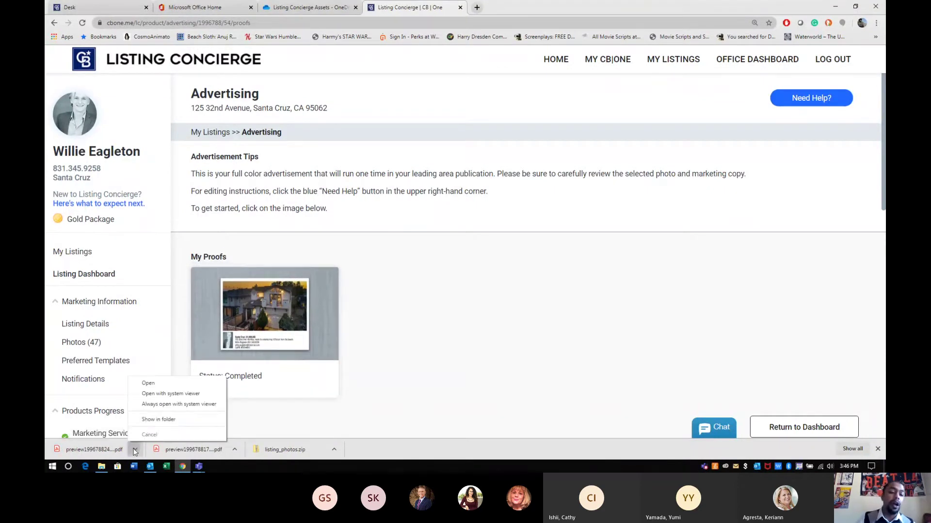
{"action": "left_click", "coordinate": [156, 422]}
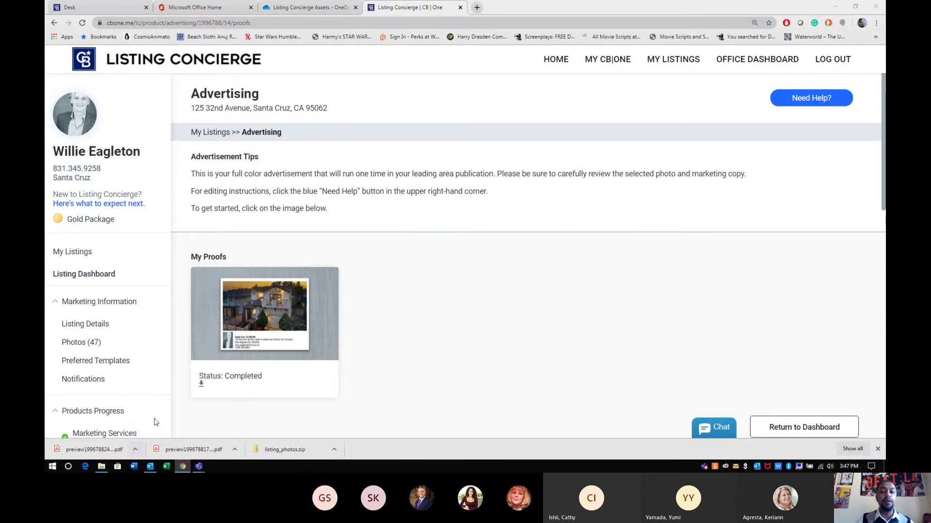
{"action": "left_click", "coordinate": [836, 7]}
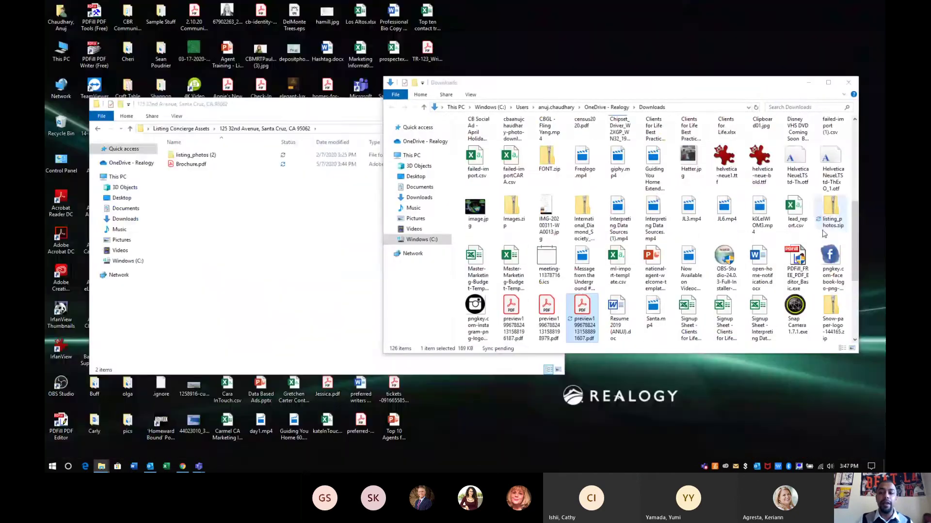
{"action": "left_click_drag", "start_coordinate": [592, 310], "coordinate": [208, 260]}
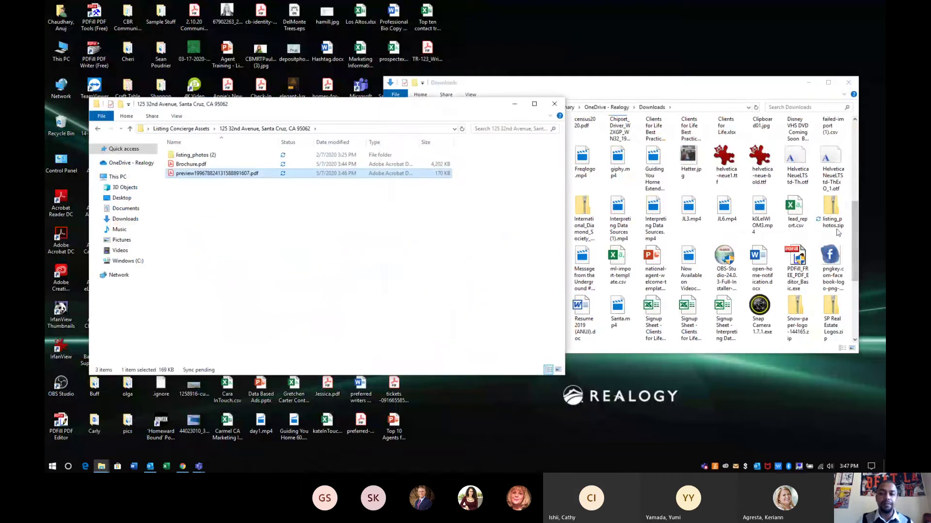
{"action": "left_click_drag", "start_coordinate": [830, 209], "coordinate": [241, 269]}
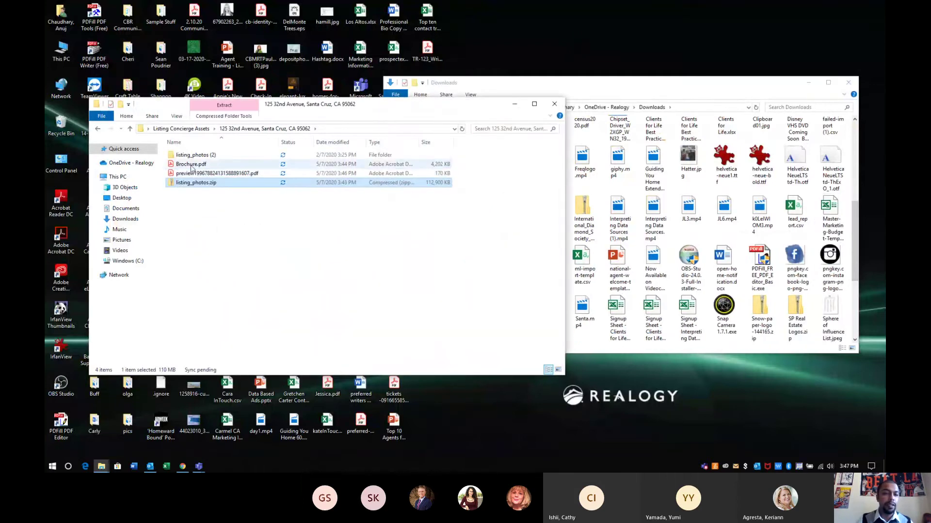
{"action": "left_click_drag", "start_coordinate": [194, 155], "coordinate": [61, 124]}
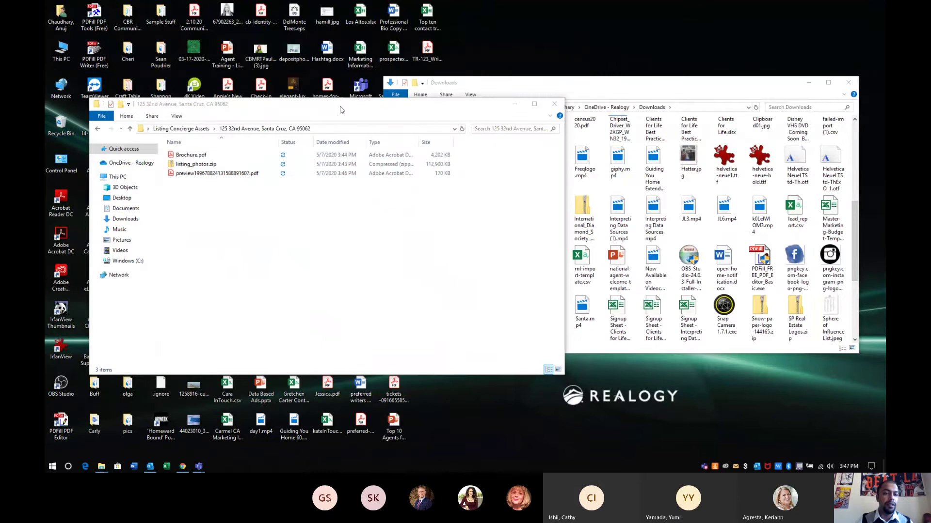
{"action": "left_click", "coordinate": [848, 83]}
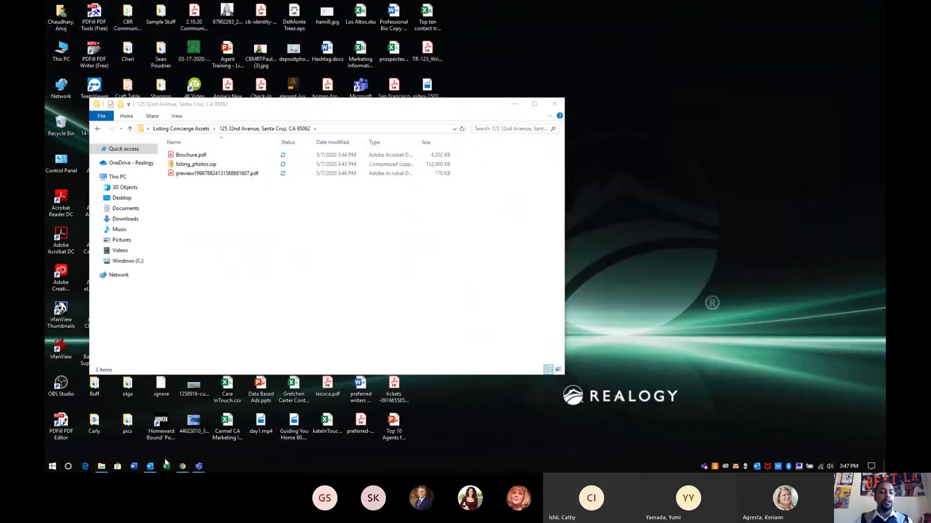
On Television & Video, expand the 05/03/2020 air date and YouTube video details, then open a new tab
{"action": "left_click", "coordinate": [182, 466]}
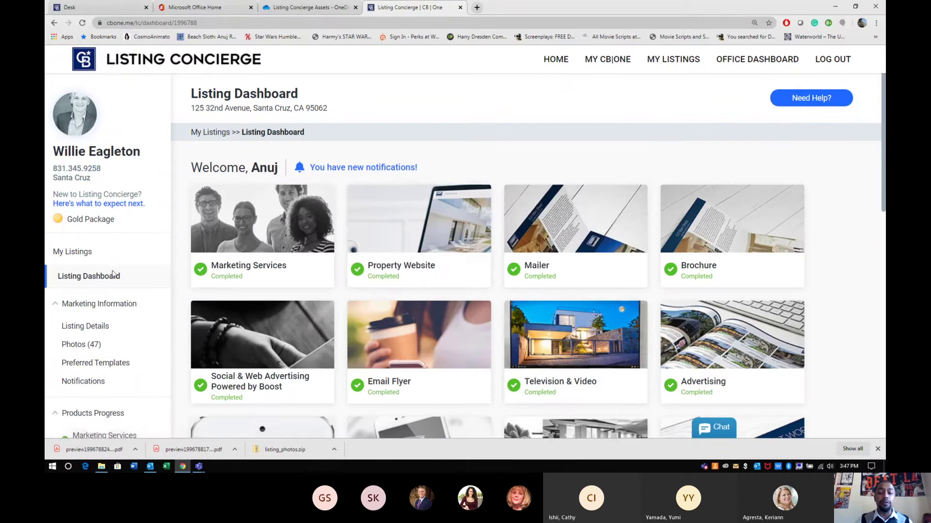
{"action": "left_click", "coordinate": [564, 334]}
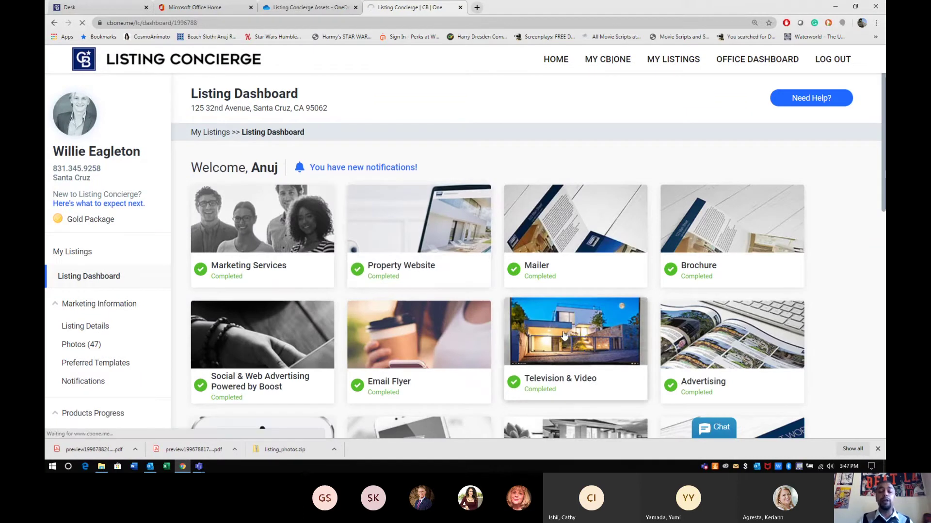
{"action": "left_click", "coordinate": [880, 451]}
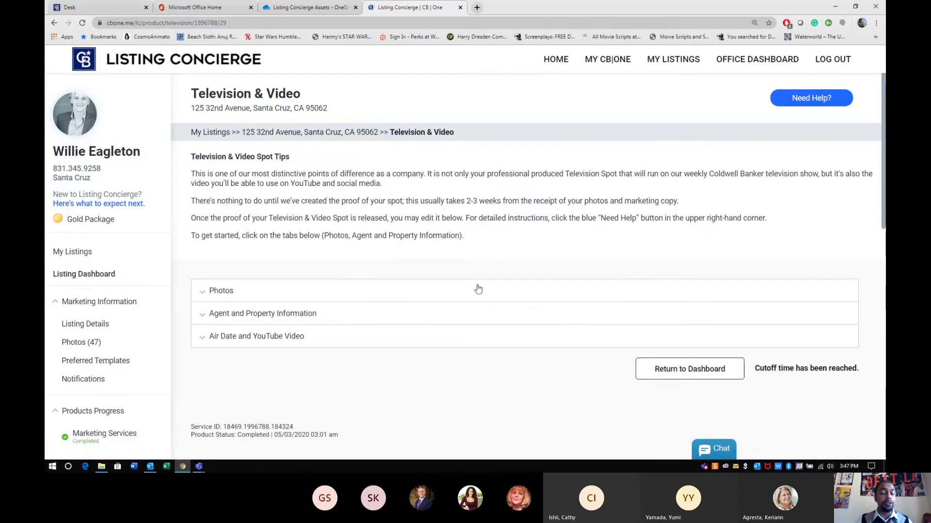
{"action": "left_click", "coordinate": [207, 337]}
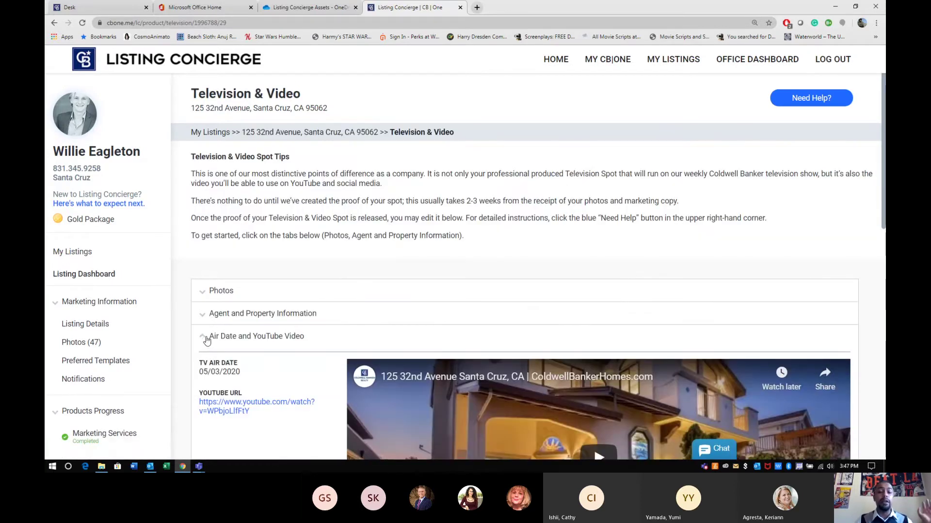
{"action": "scroll", "coordinate": [347, 276], "scroll_direction": "down", "scroll_amount": 2}
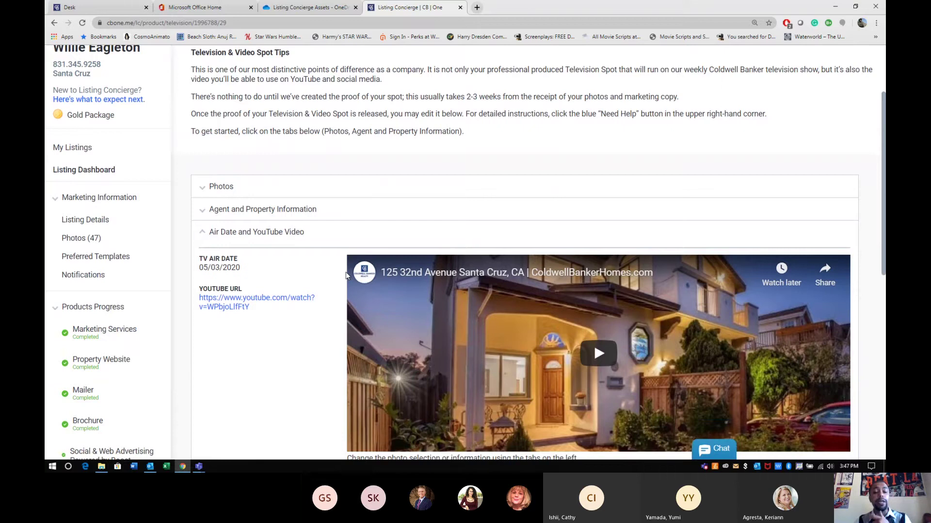
{"action": "scroll", "coordinate": [346, 275], "scroll_direction": "down", "scroll_amount": 5}
{"action": "scroll", "coordinate": [346, 275], "scroll_direction": "up", "scroll_amount": 5}
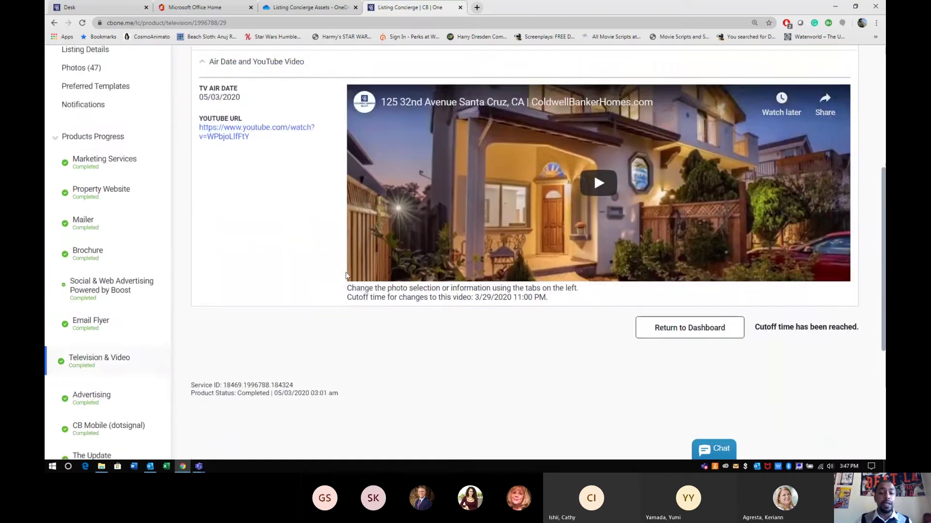
{"action": "scroll", "coordinate": [346, 275], "scroll_direction": "down", "scroll_amount": 2}
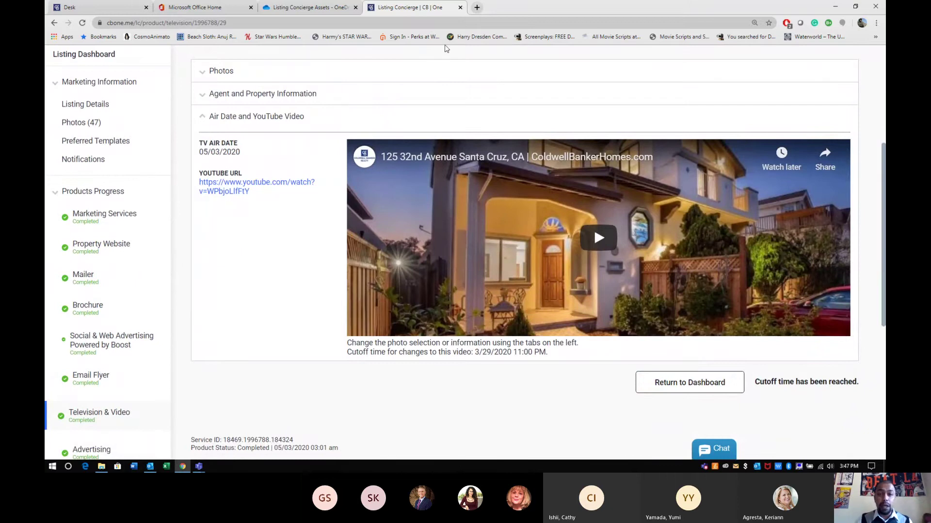
{"action": "left_click", "coordinate": [476, 8]}
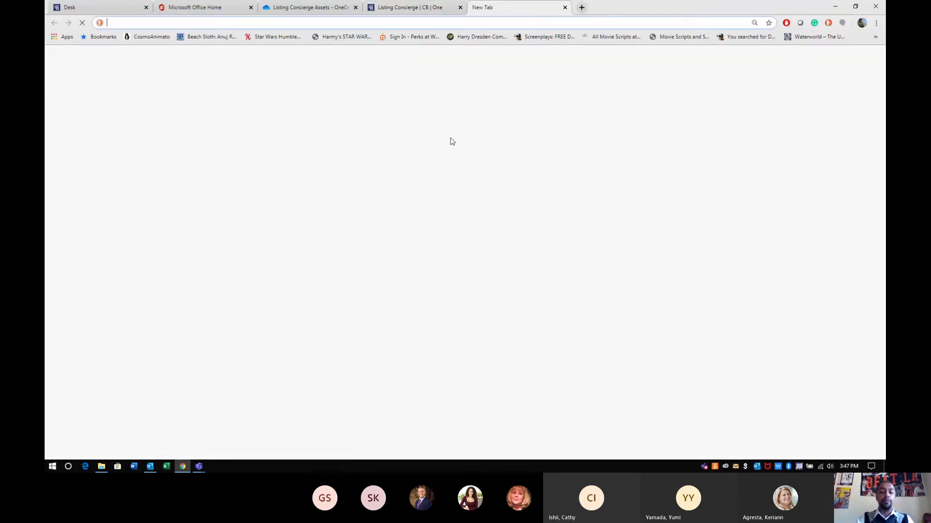
Load y2mate.com, then copy the listing's YouTube video link from Listing Concierge
{"action": "type", "text": "y2mate.com"}
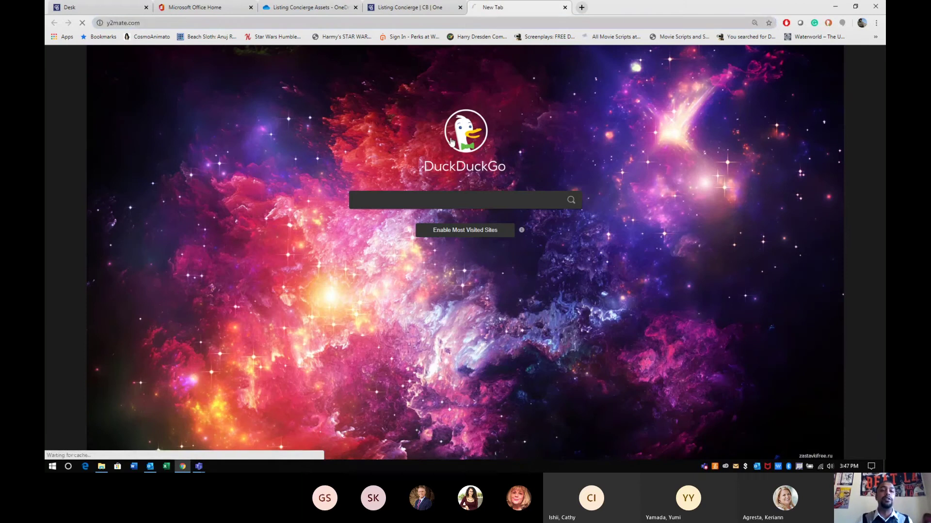
{"action": "key", "text": "Return"}
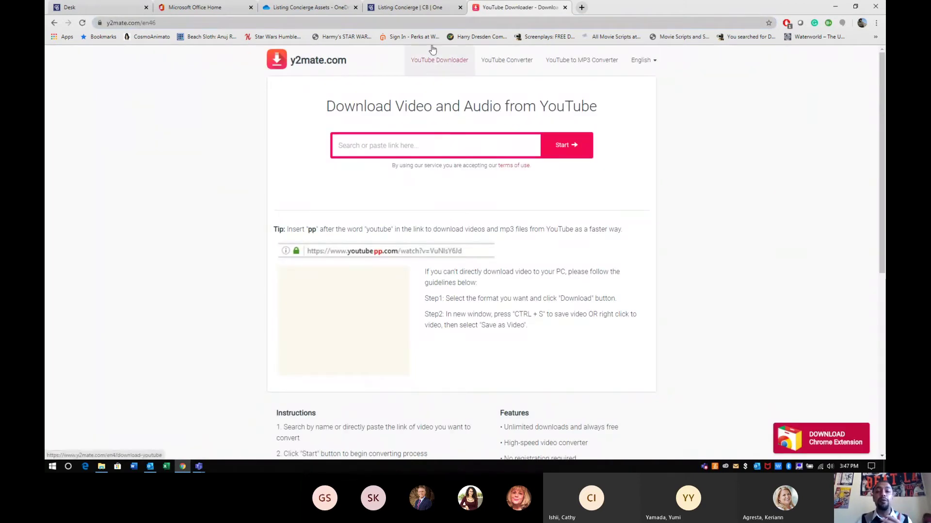
{"action": "left_click", "coordinate": [425, 13]}
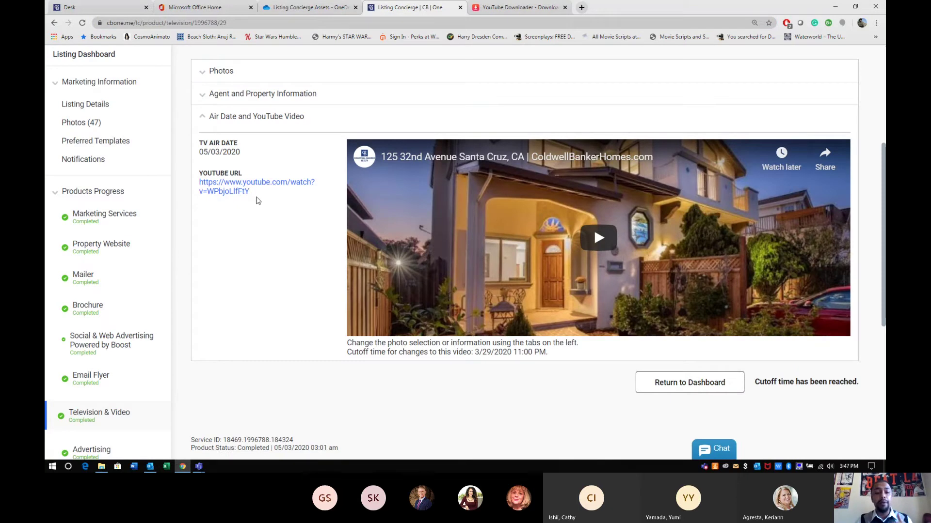
{"action": "left_click_drag", "start_coordinate": [251, 193], "coordinate": [199, 182]}
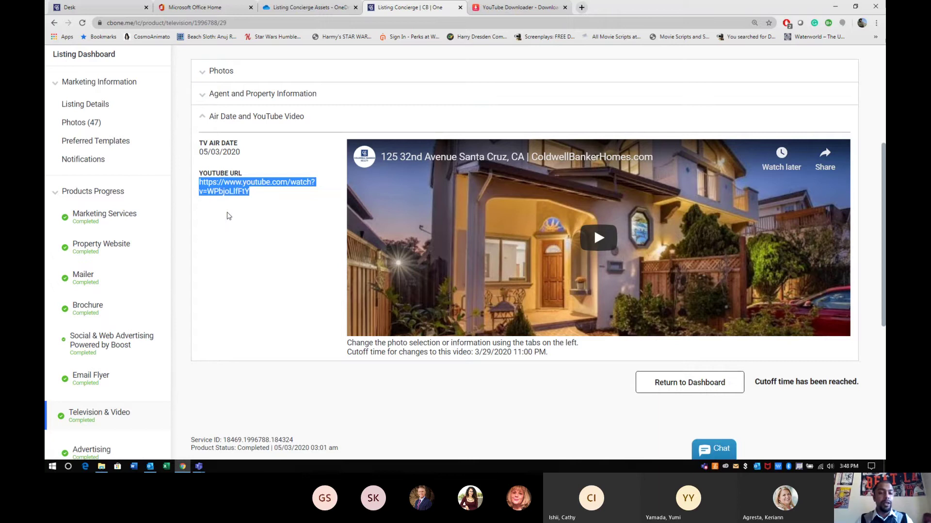
{"action": "left_click", "coordinate": [220, 192]}
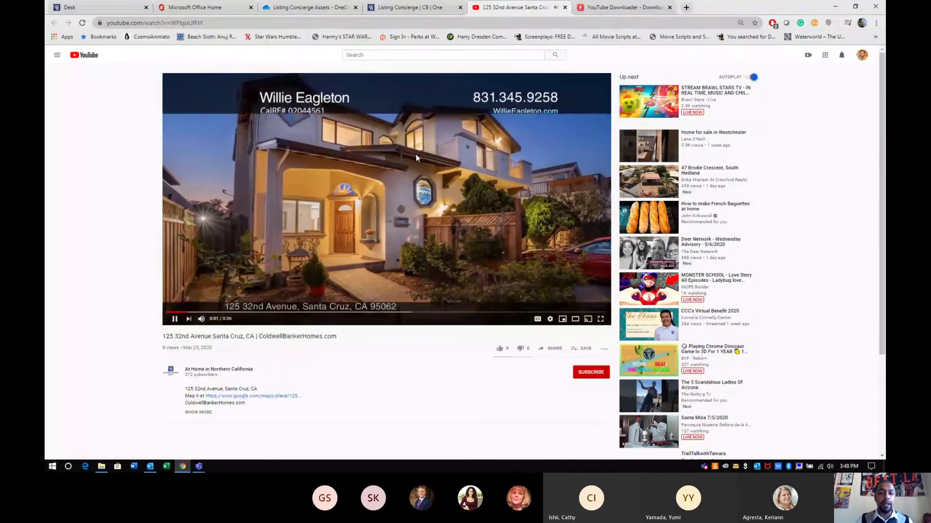
{"action": "left_click", "coordinate": [565, 7]}
Paste the YouTube link into y2mate and download the 720p .mp4 version
{"action": "left_click", "coordinate": [443, 146]}
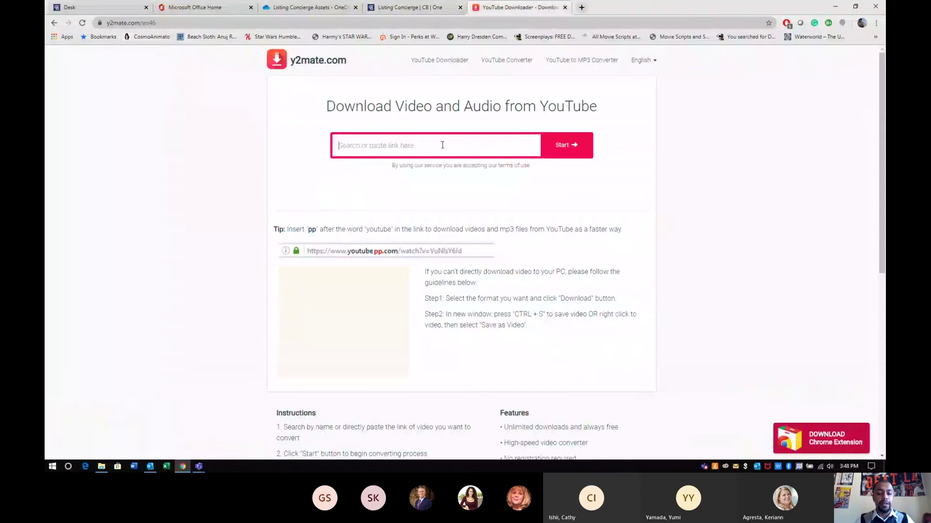
{"action": "type", "text": "https://www.youtube.com/watch?v=WPbjoLlfFtY"}
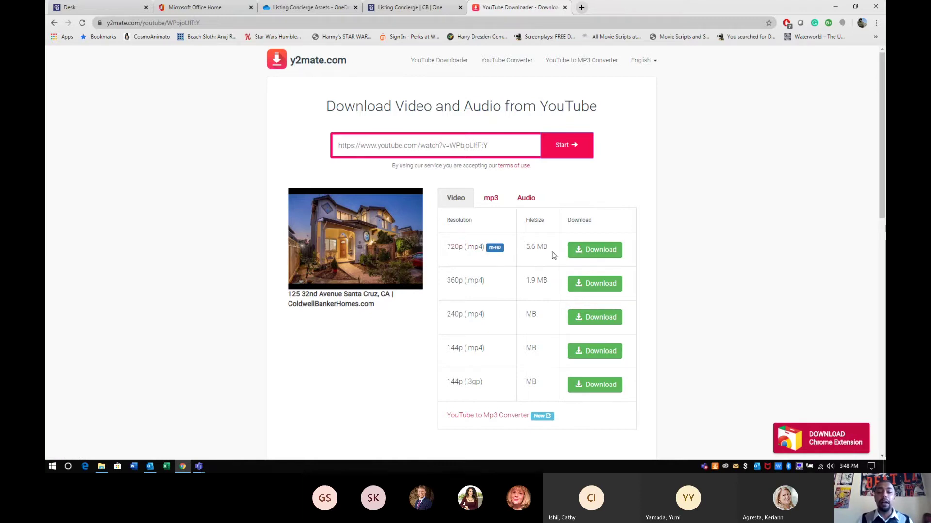
{"action": "left_click", "coordinate": [587, 259]}
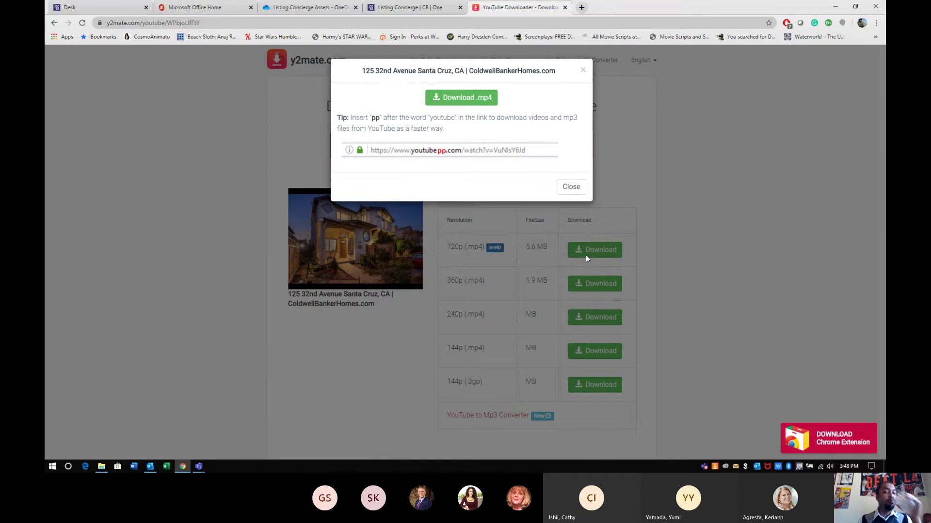
{"action": "left_click", "coordinate": [473, 97]}
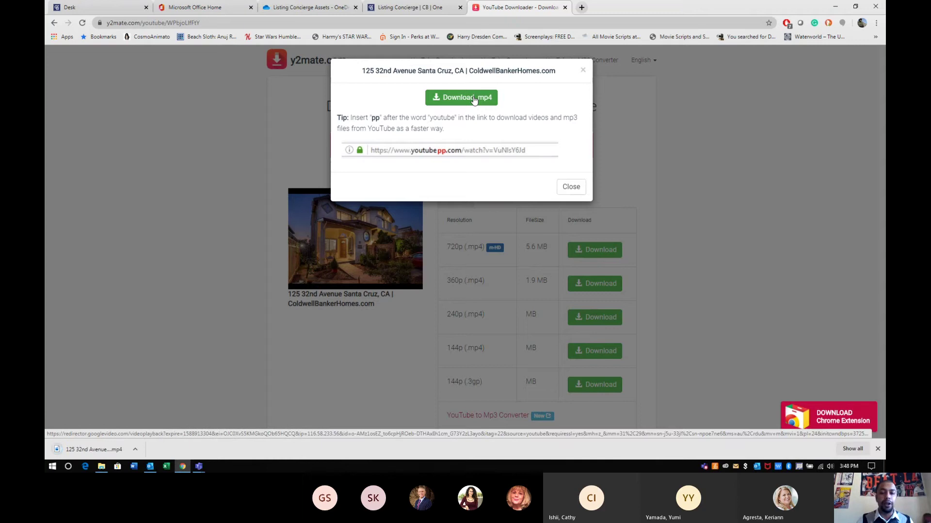
Open a new File Explorer window on Downloads from the Start menu
{"action": "left_click", "coordinate": [835, 7]}
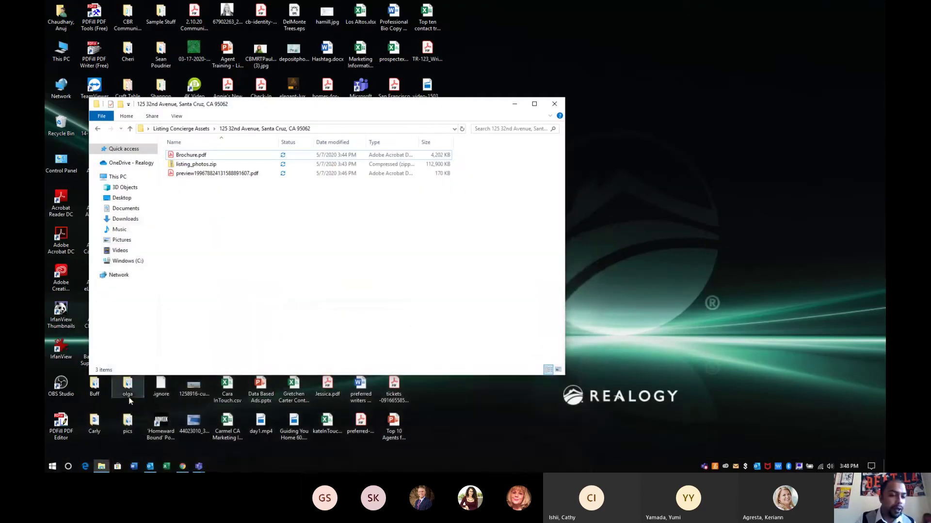
{"action": "left_click", "coordinate": [52, 467]}
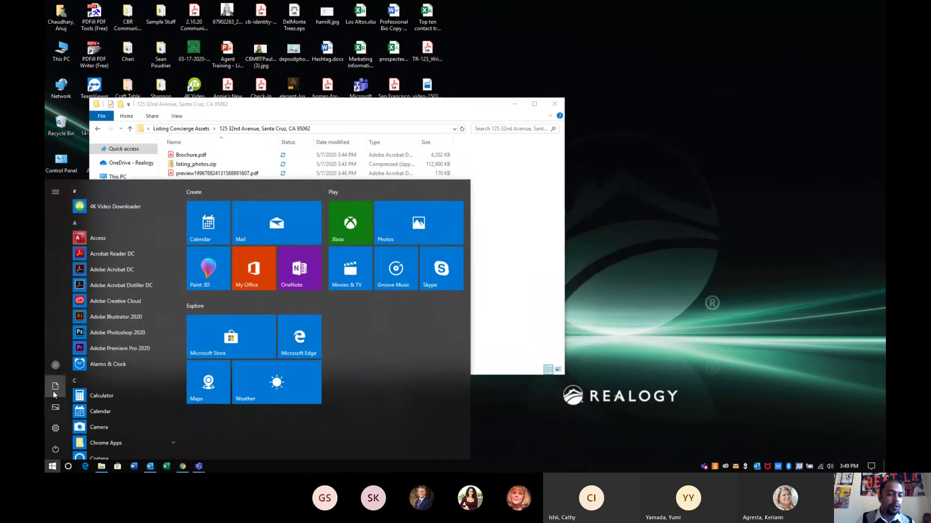
{"action": "left_click", "coordinate": [54, 390]}
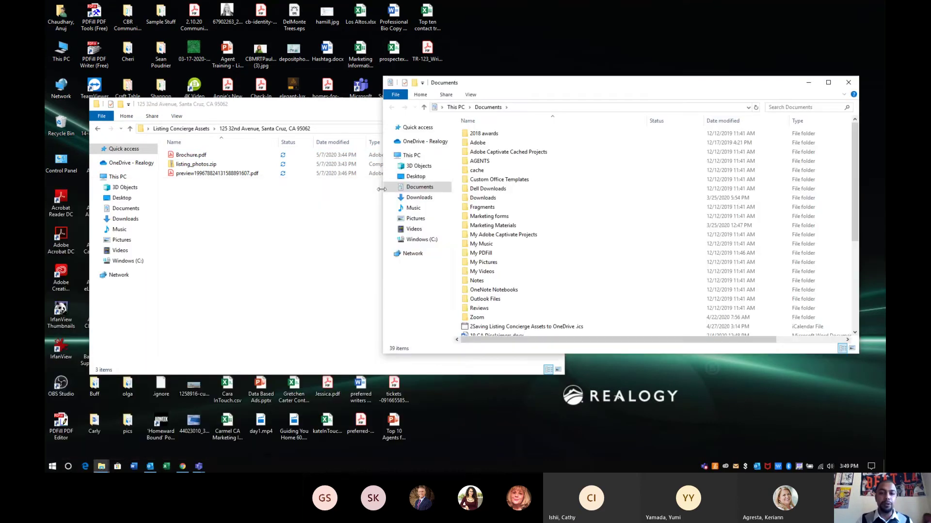
{"action": "left_click", "coordinate": [422, 200]}
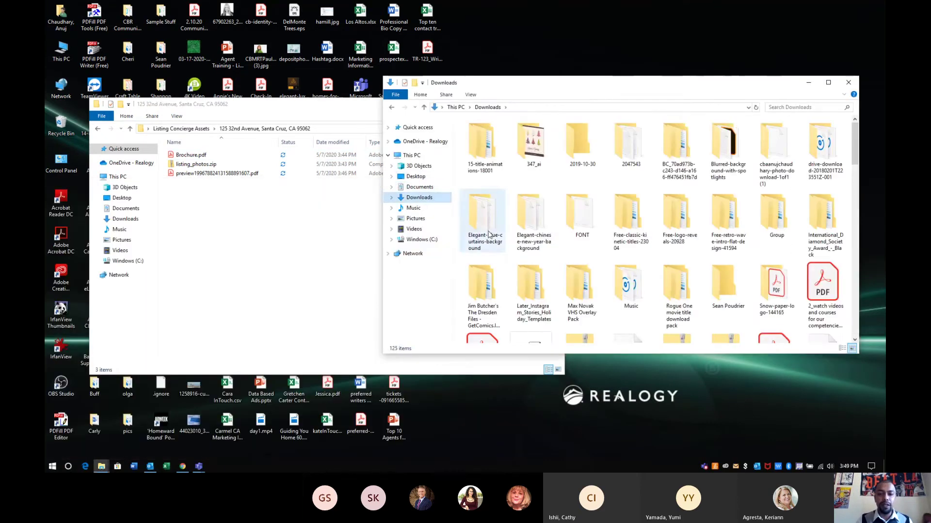
{"action": "left_click", "coordinate": [536, 243]}
{"action": "scroll", "coordinate": [537, 242], "scroll_direction": "down", "scroll_amount": 5}
{"action": "left_click", "coordinate": [626, 155]}
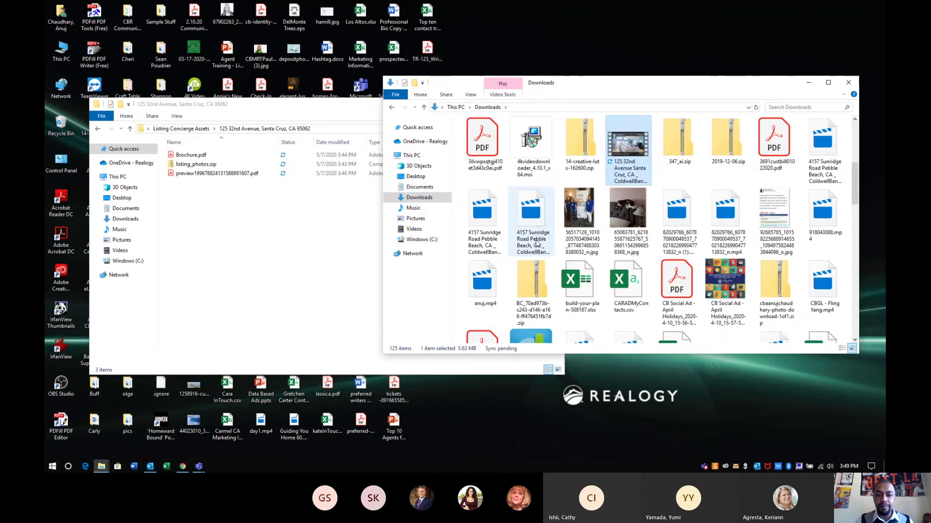
{"action": "left_click_drag", "start_coordinate": [625, 154], "coordinate": [235, 260]}
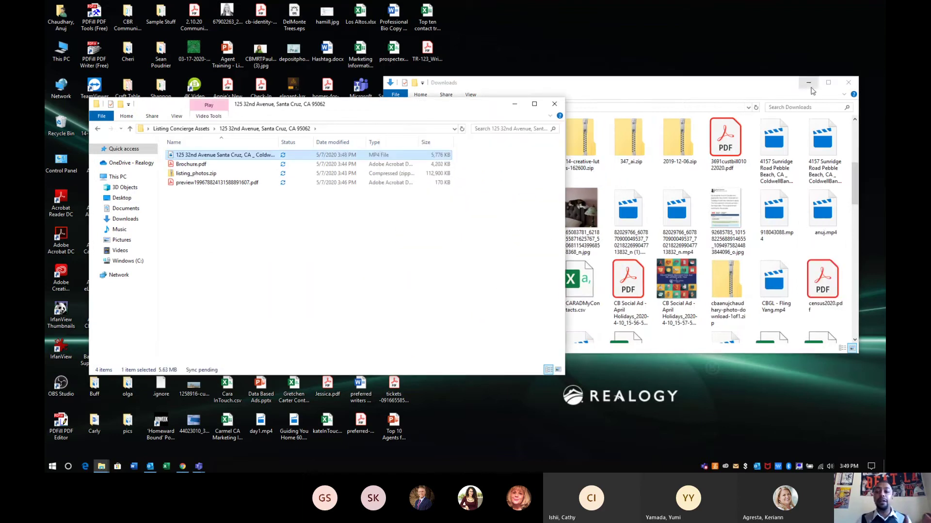
{"action": "left_click", "coordinate": [848, 83]}
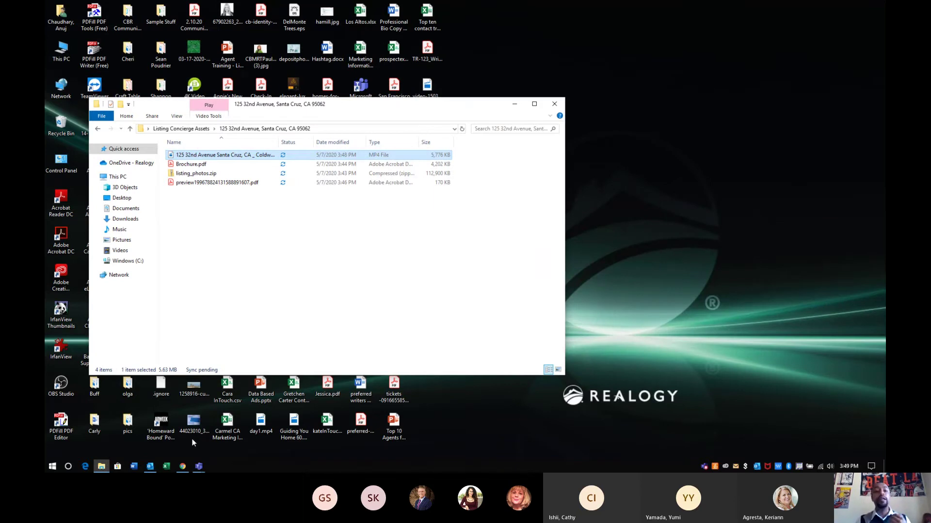
Launch Word, dismiss the Links.docx directory error, and create a blank document
{"action": "left_click", "coordinate": [134, 466]}
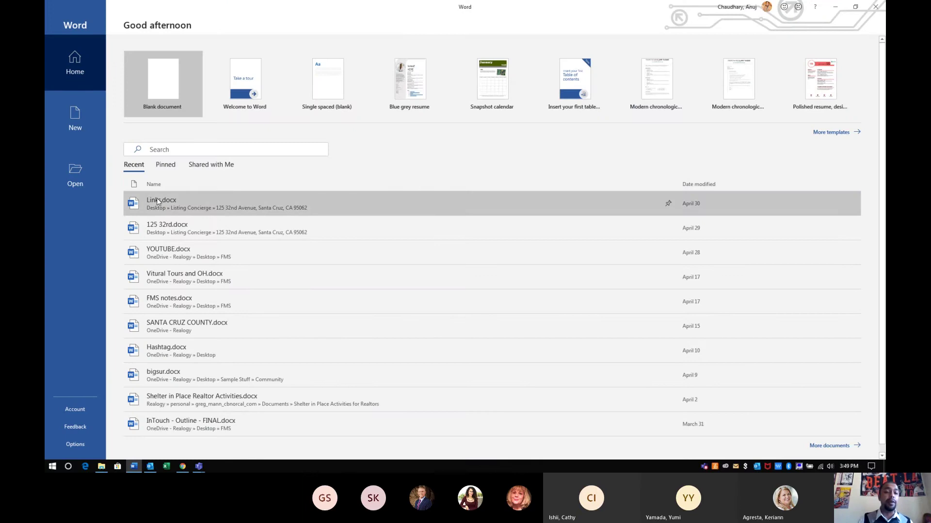
{"action": "left_click", "coordinate": [159, 200]}
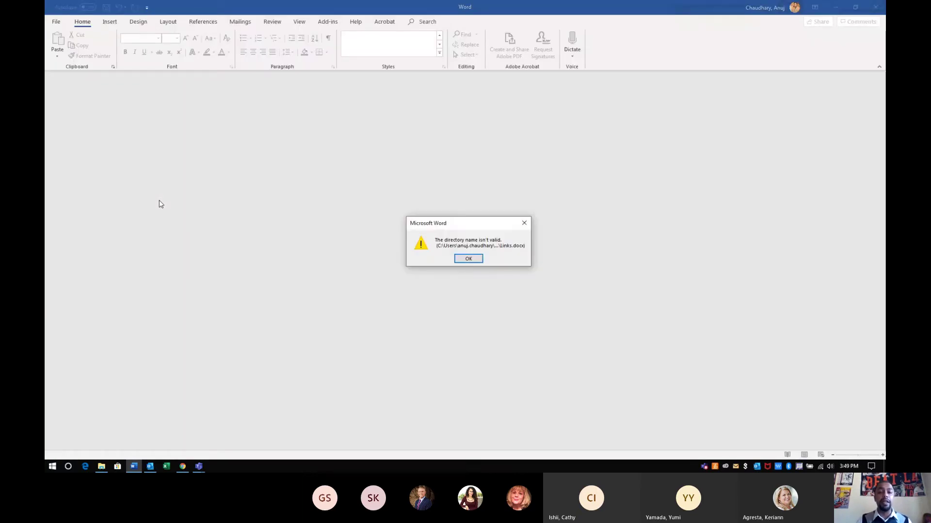
{"action": "left_click", "coordinate": [464, 259]}
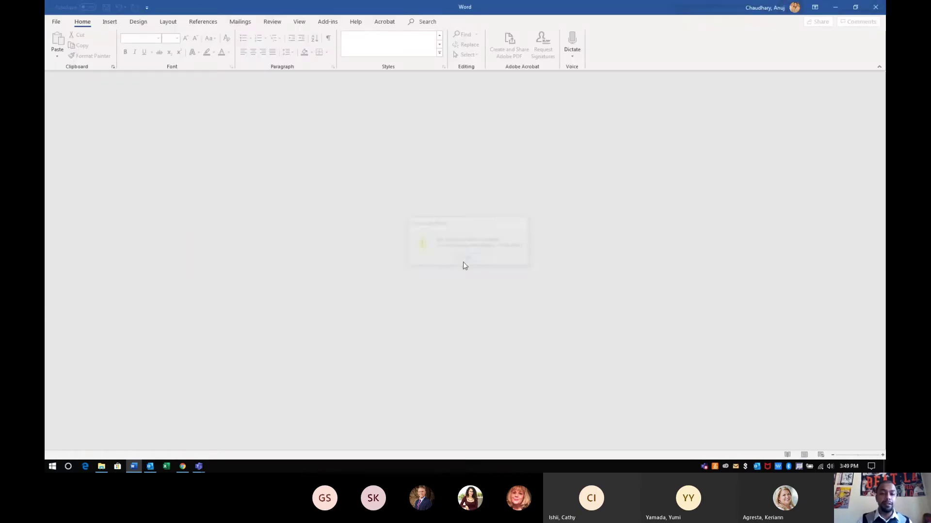
{"action": "left_click", "coordinate": [57, 22]}
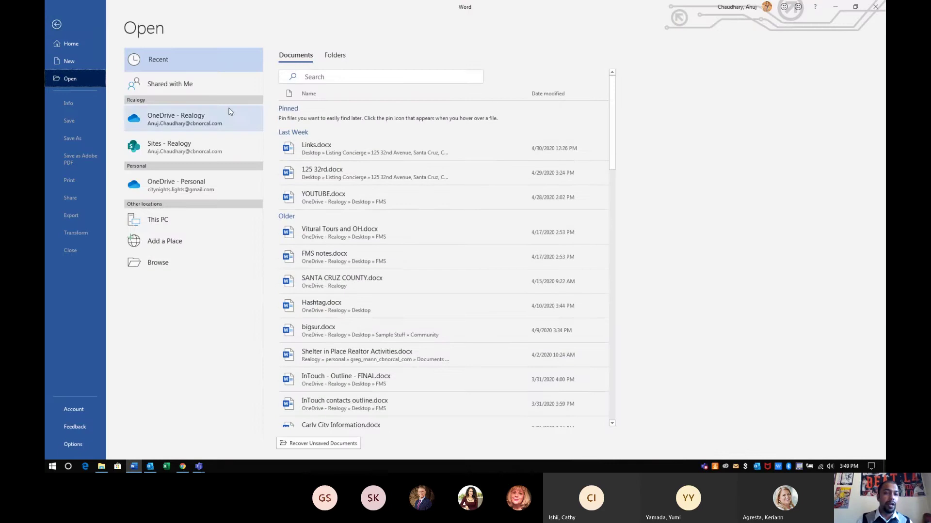
{"action": "left_click", "coordinate": [69, 62]}
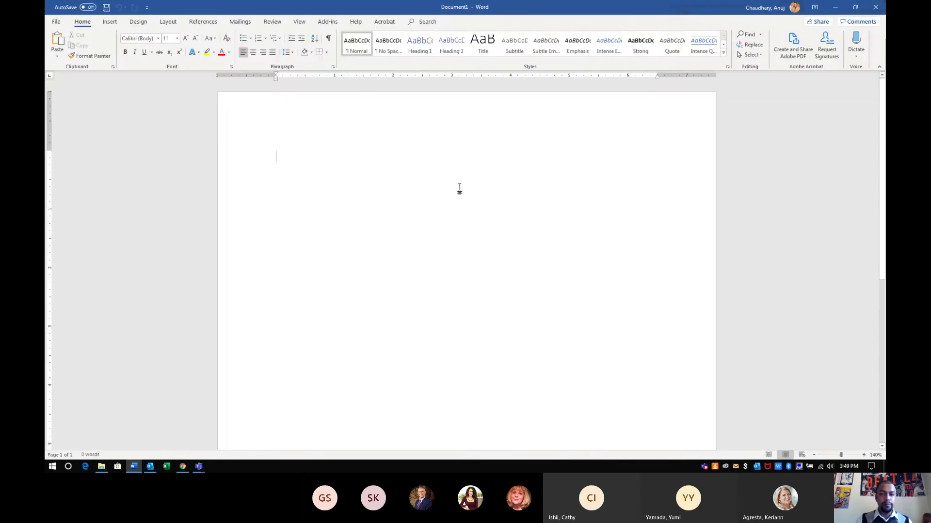
{"action": "left_click", "coordinate": [253, 52]}
{"action": "type", "text": "Link"}
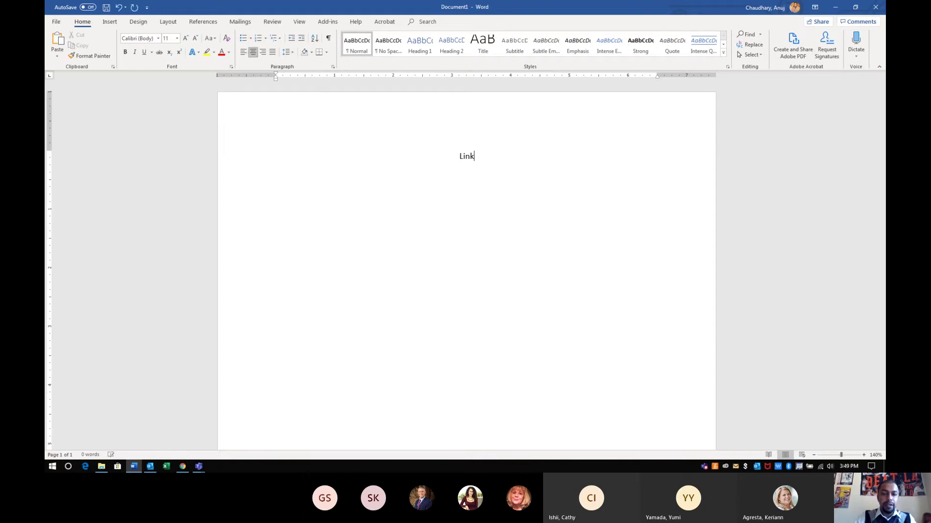
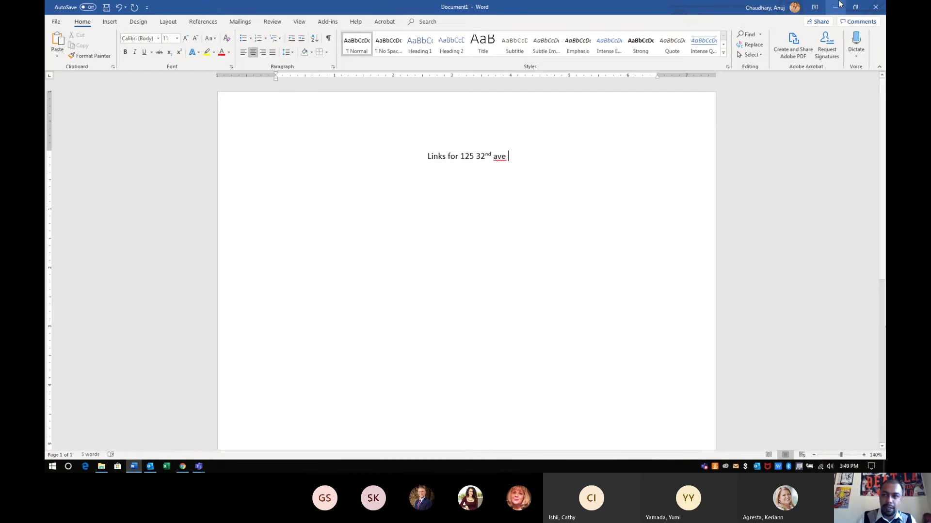
{"action": "left_click", "coordinate": [834, 7]}
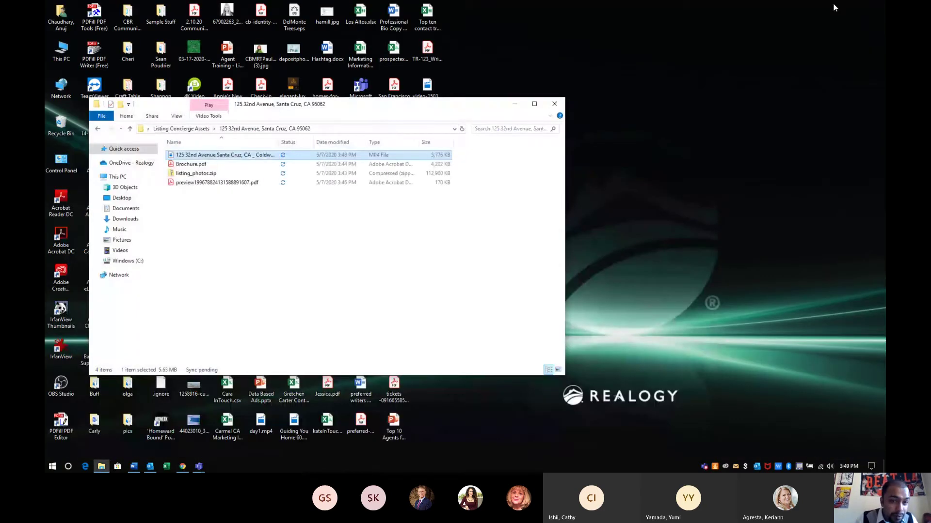
{"action": "left_click", "coordinate": [134, 467]}
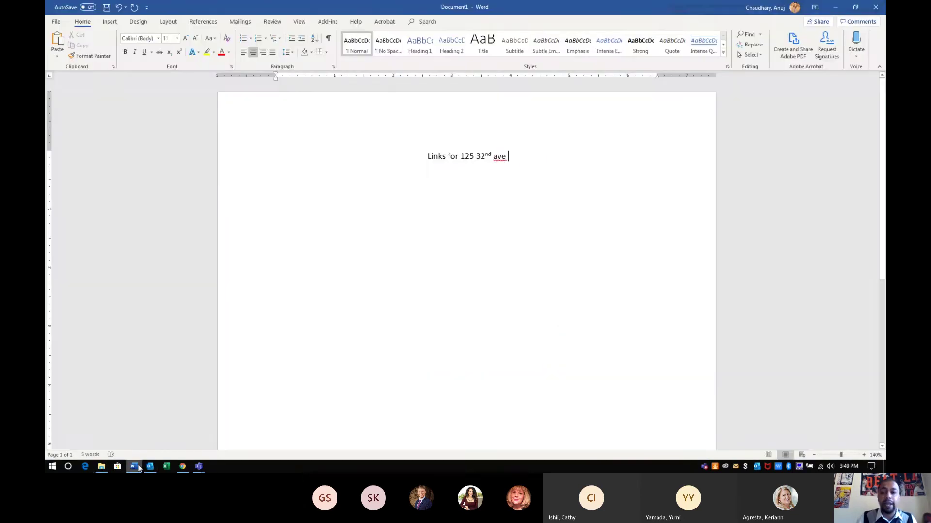
{"action": "key", "text": "BackSpace"}
{"action": "type", "text": "."}
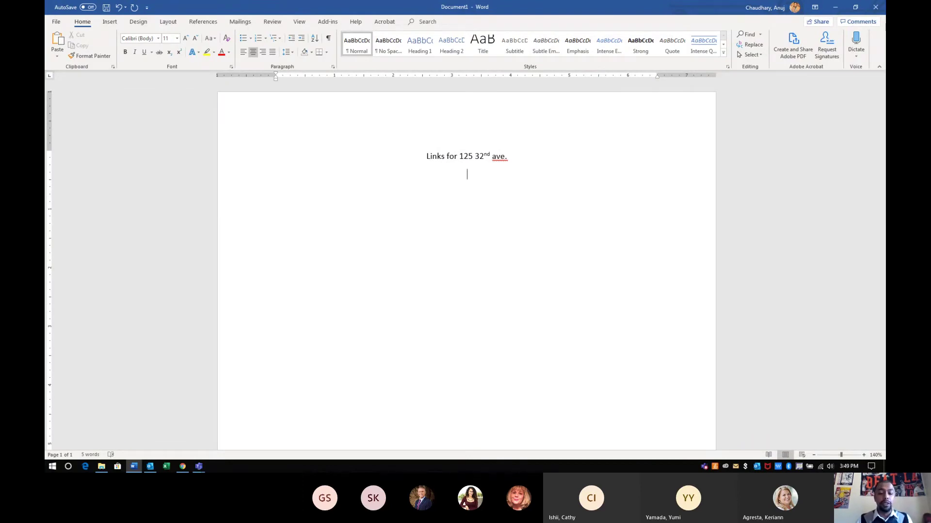
Paste the YouTube link and add a 'TV Commercial' label above it, fixing its spelling
{"action": "type", "text": "https://www.youtube.com/watch?v=WPbjoL-fFtY"}
{"action": "key", "text": "Return"}
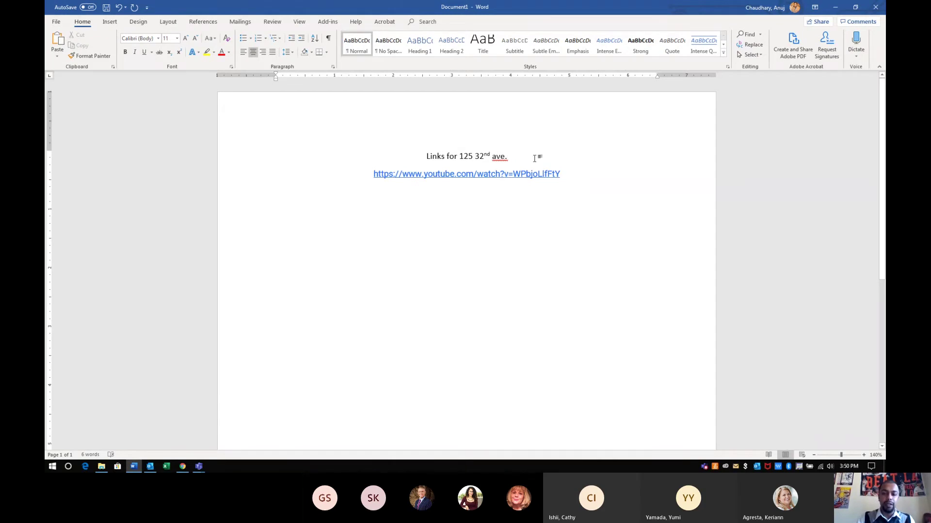
{"action": "left_click", "coordinate": [535, 159]}
{"action": "key", "text": "Return"}
{"action": "type", "text": "TV Commerical"}
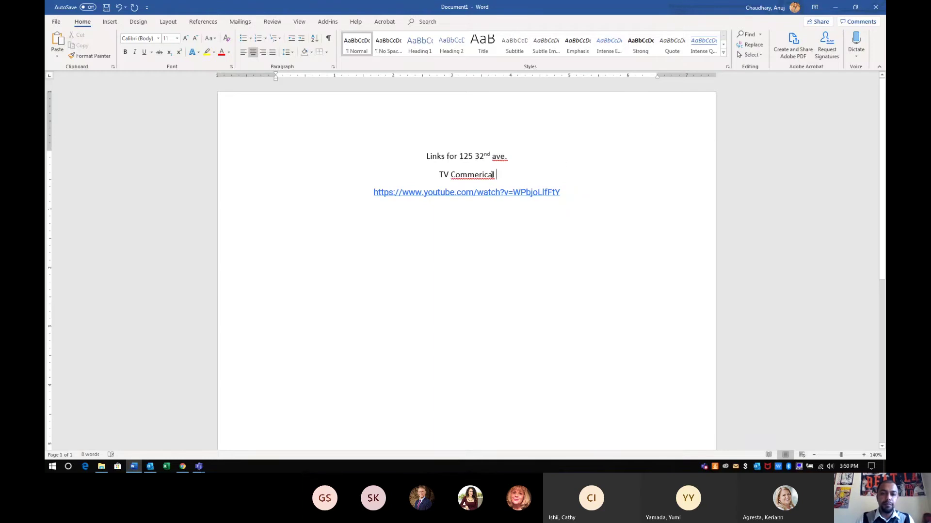
{"action": "right_click", "coordinate": [488, 174]}
{"action": "left_click", "coordinate": [538, 187]}
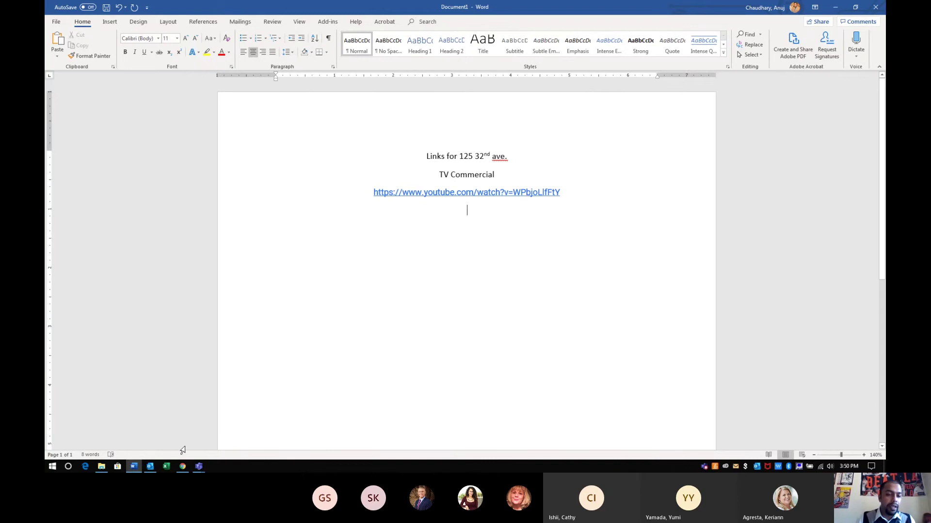
In the browser, switch to the Listing Concierge listing page and open its dashboard
{"action": "mouse_move", "coordinate": [181, 468]}
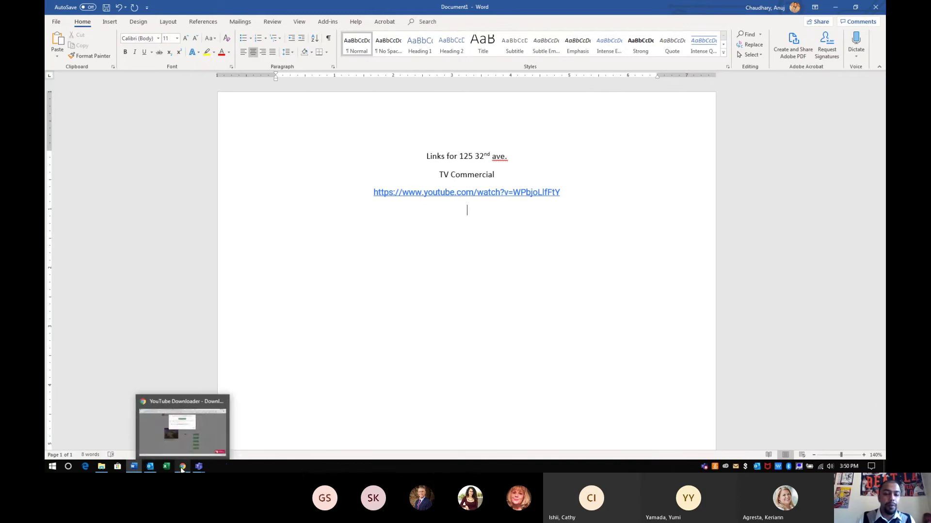
{"action": "left_click", "coordinate": [183, 436]}
{"action": "left_click", "coordinate": [270, 8]}
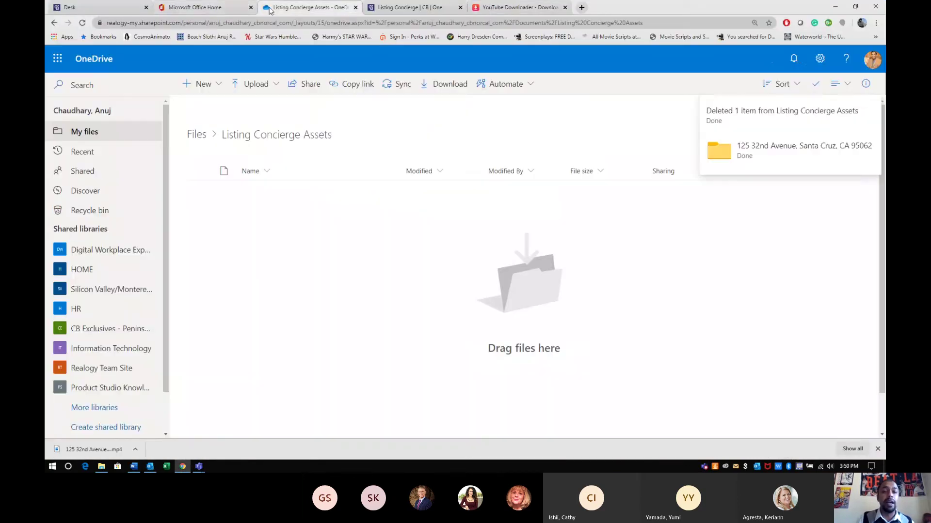
{"action": "left_click", "coordinate": [219, 9]}
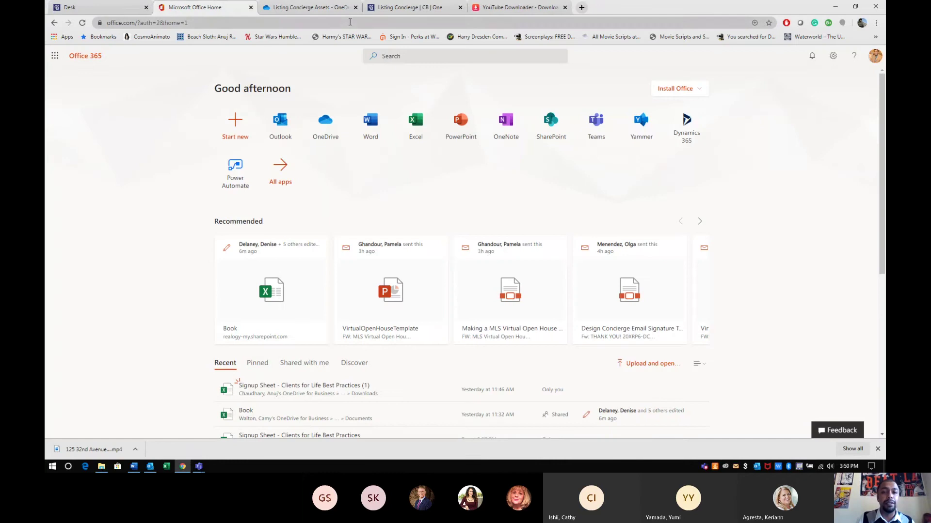
{"action": "left_click", "coordinate": [407, 7]}
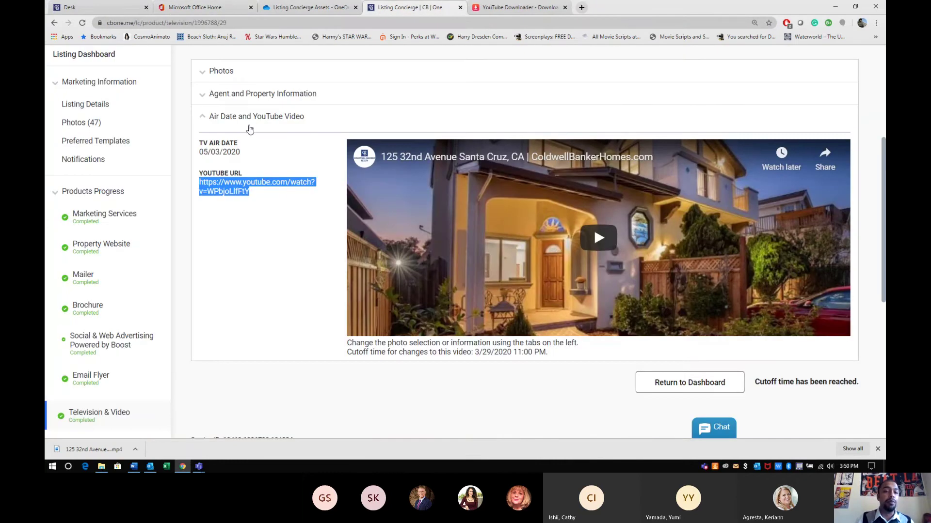
{"action": "left_click", "coordinate": [234, 82]}
{"action": "left_click", "coordinate": [234, 82]}
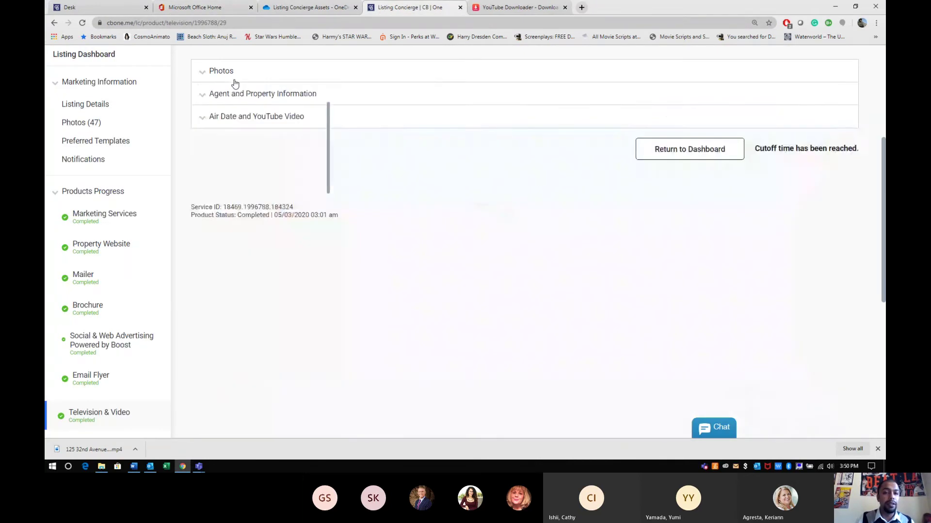
{"action": "left_click", "coordinate": [235, 94]}
{"action": "left_click", "coordinate": [235, 93]}
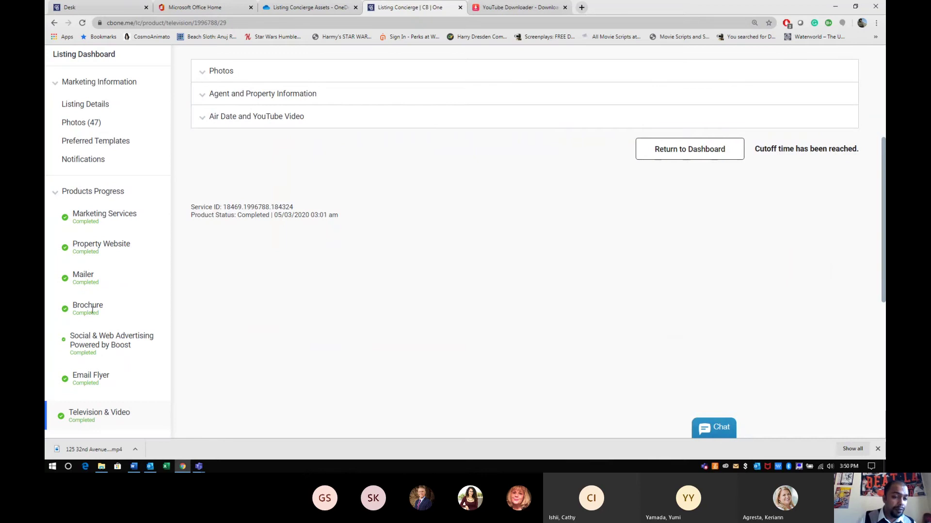
{"action": "scroll", "coordinate": [92, 311], "scroll_direction": "down", "scroll_amount": 1}
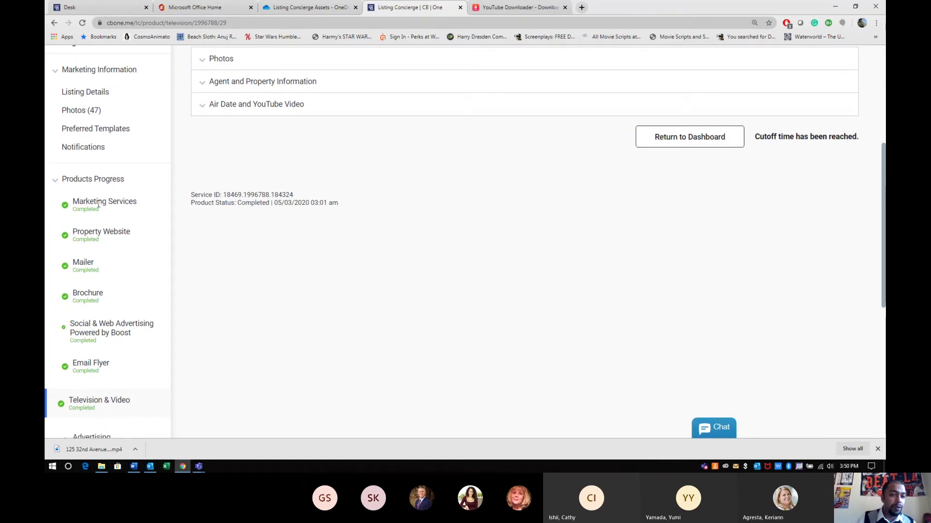
{"action": "scroll", "coordinate": [95, 132], "scroll_direction": "up", "scroll_amount": 5}
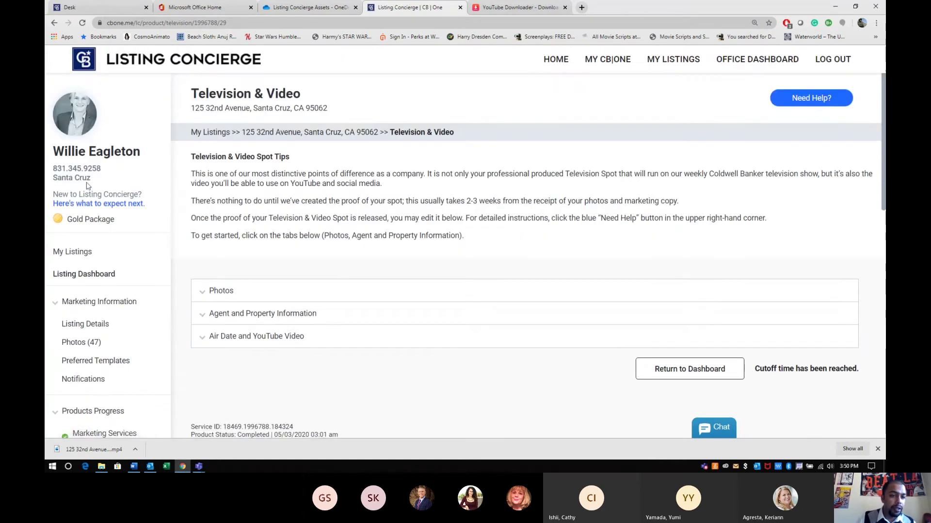
{"action": "left_click", "coordinate": [76, 276]}
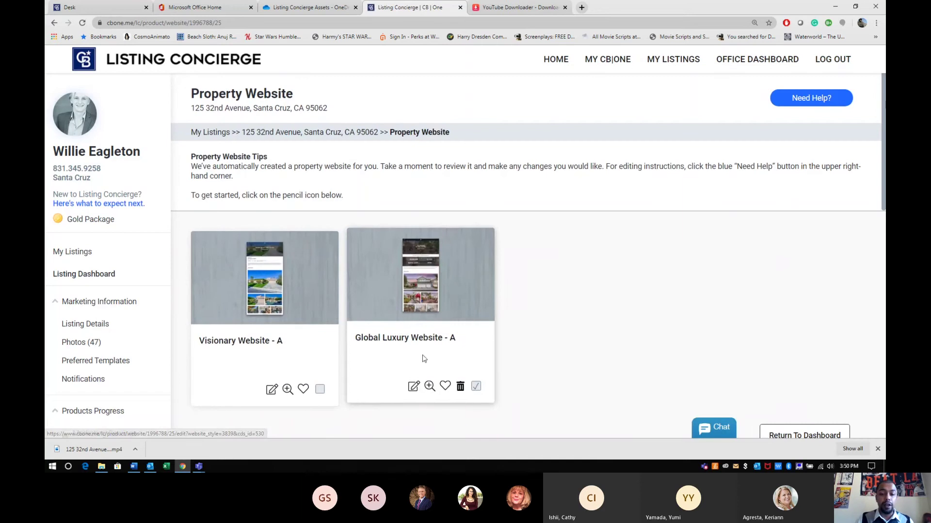
Copy the Global Luxury website's branded URL and paste it below the YouTube link in Word
{"action": "left_click", "coordinate": [421, 247]}
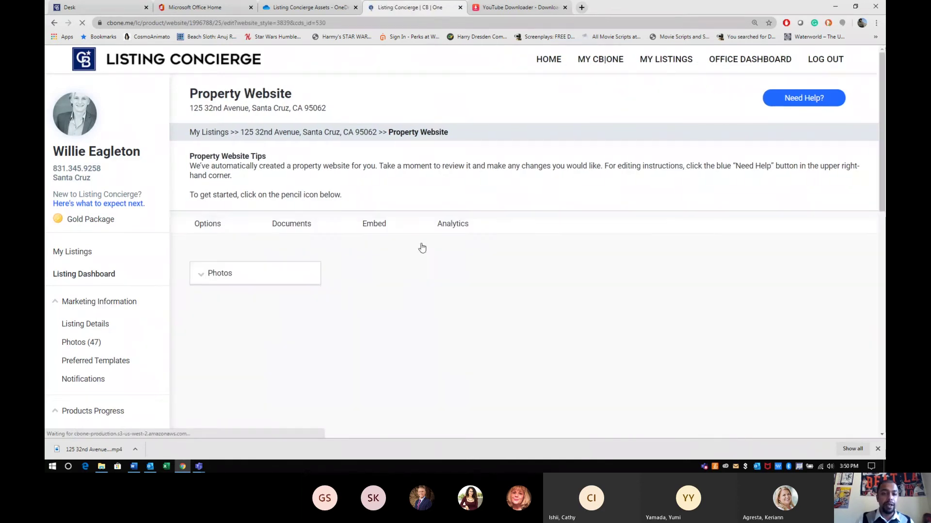
{"action": "left_click", "coordinate": [218, 369]}
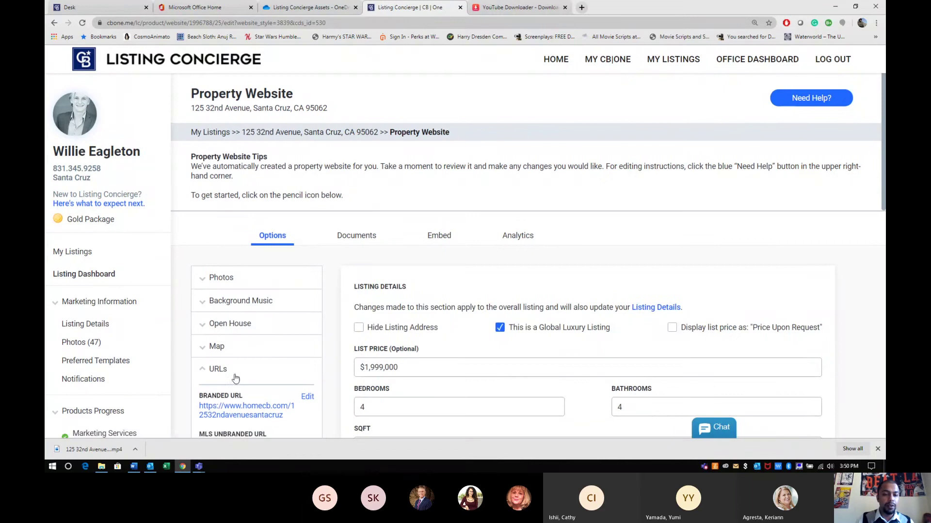
{"action": "left_click_drag", "start_coordinate": [284, 416], "coordinate": [198, 407]}
{"action": "key", "text": "ctrl+c"}
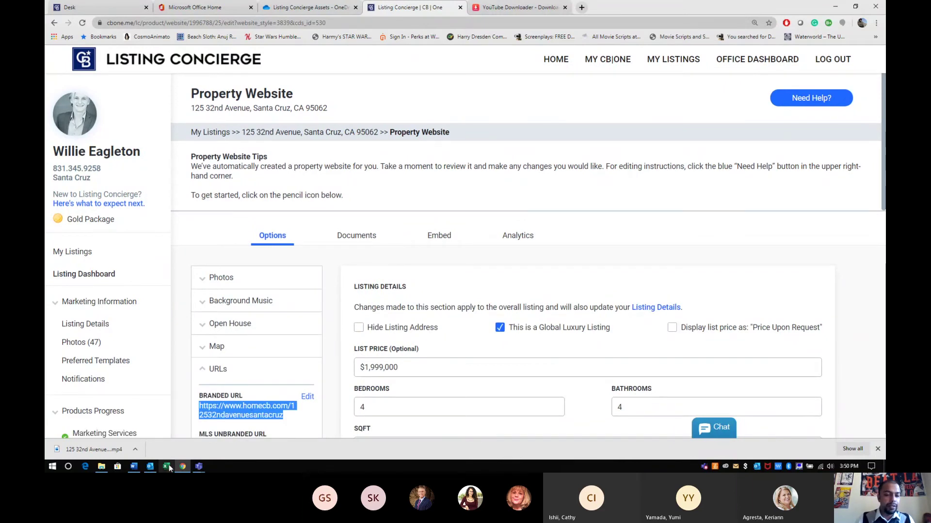
{"action": "left_click", "coordinate": [150, 467]}
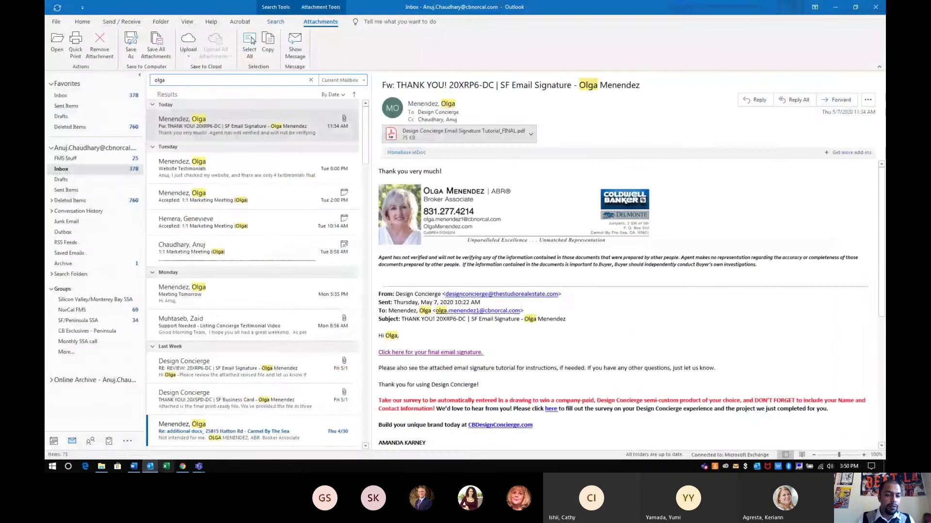
{"action": "left_click", "coordinate": [150, 467]}
{"action": "left_click", "coordinate": [134, 467]}
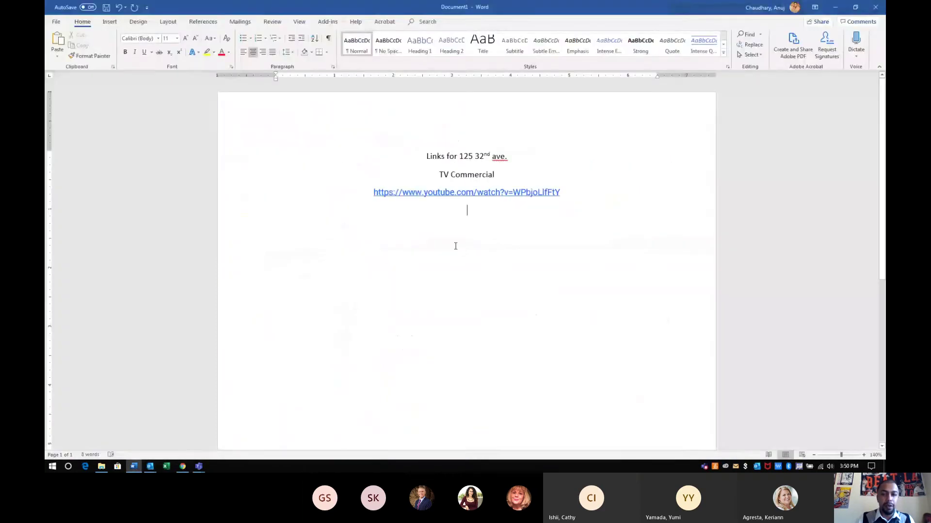
{"action": "key", "text": "ctrl+v"}
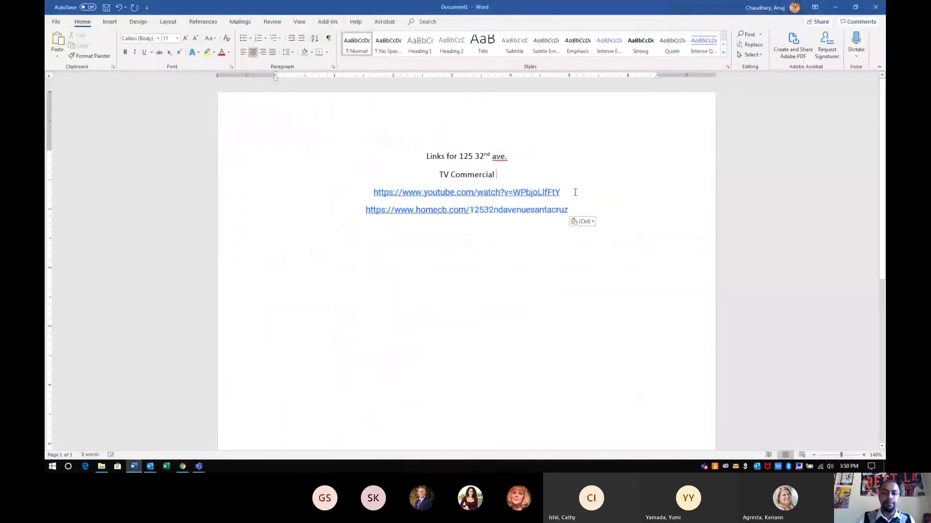
Add the label 'Property Website.' on a new line and start Save As
{"action": "key", "text": "Return"}
{"action": "type", "text": "Prop"}
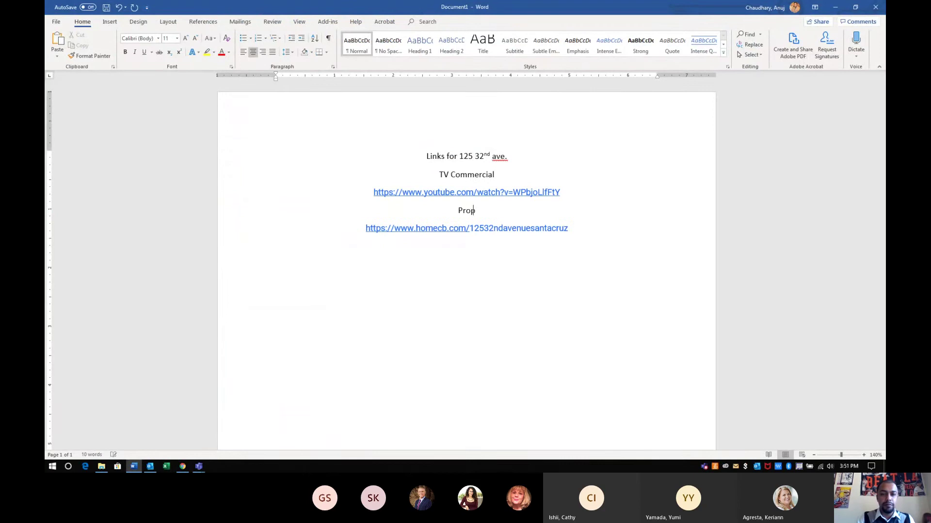
{"action": "type", "text": "erty Website."}
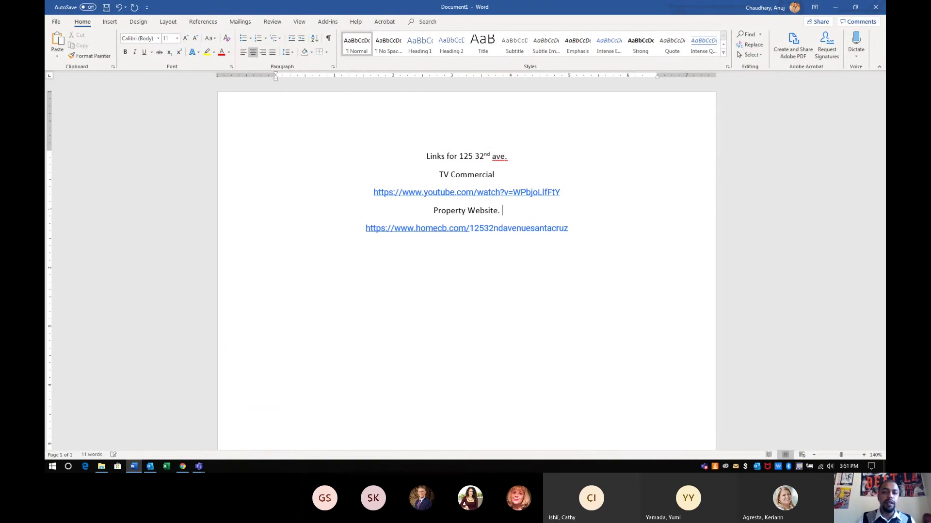
{"action": "left_click", "coordinate": [51, 23]}
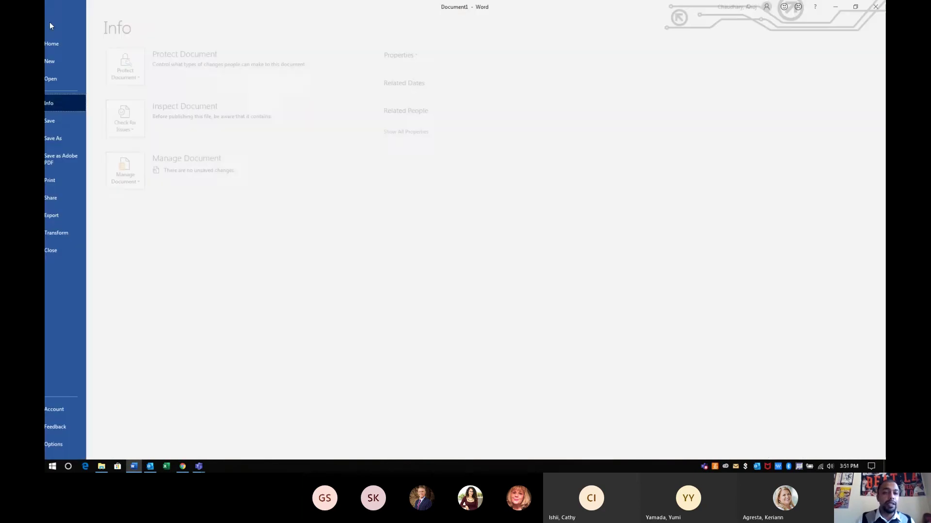
{"action": "left_click", "coordinate": [86, 135]}
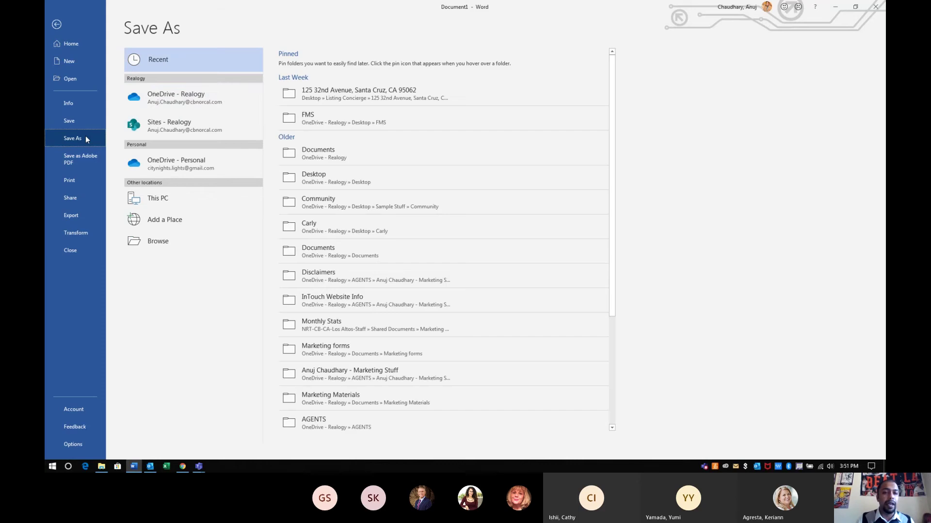
Set the save location to OneDrive Desktop > Listing Concierge Assets after the recent-folder error, then minimize Word
{"action": "left_click", "coordinate": [513, 92]}
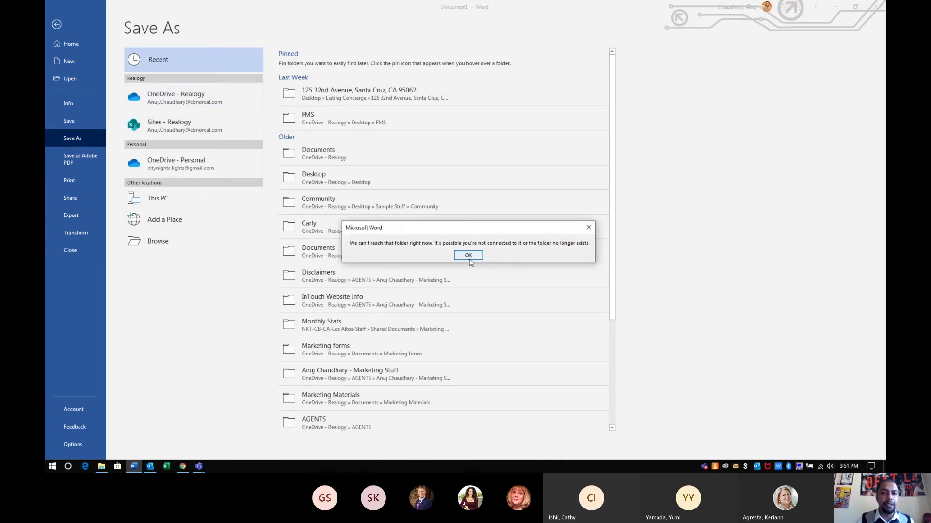
{"action": "left_click", "coordinate": [588, 227]}
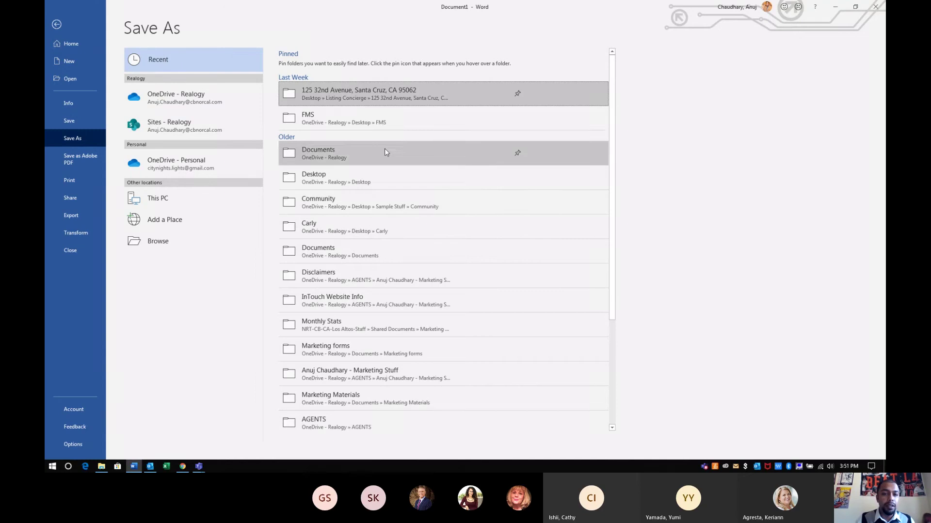
{"action": "left_click", "coordinate": [320, 179]}
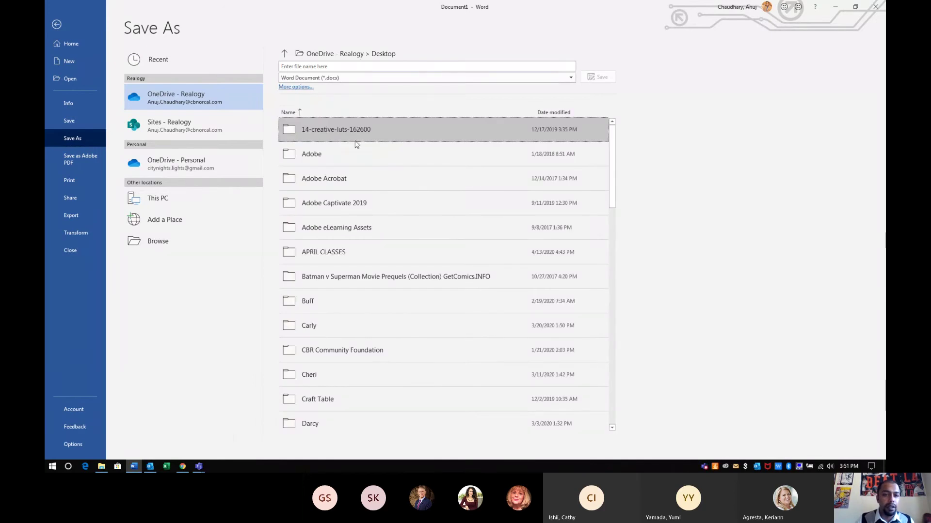
{"action": "scroll", "coordinate": [353, 228], "scroll_direction": "down", "scroll_amount": 3}
{"action": "scroll", "coordinate": [353, 230], "scroll_direction": "up", "scroll_amount": 3}
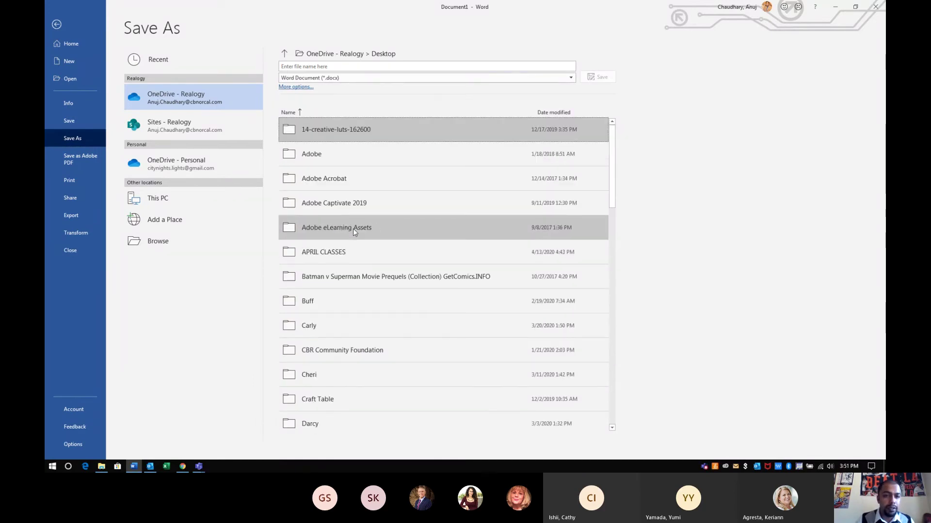
{"action": "scroll", "coordinate": [353, 228], "scroll_direction": "down", "scroll_amount": 15}
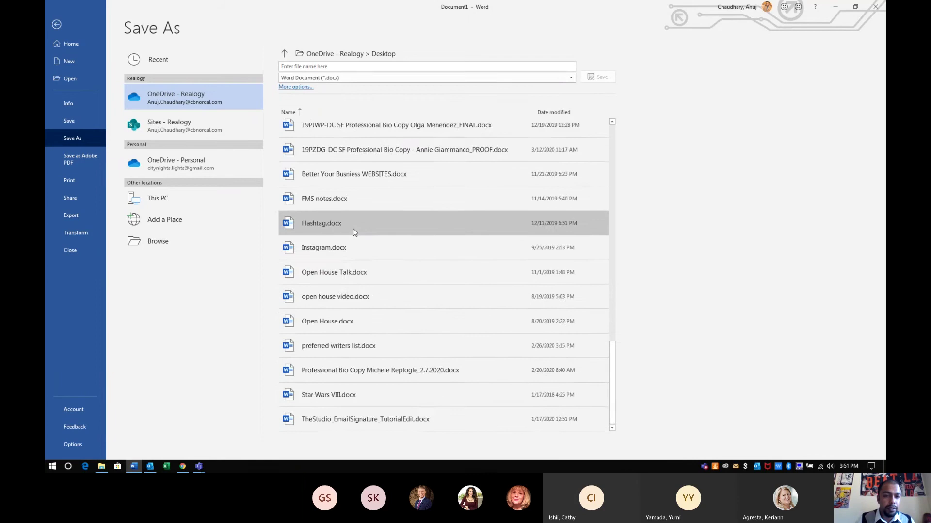
{"action": "scroll", "coordinate": [353, 229], "scroll_direction": "up", "scroll_amount": 5}
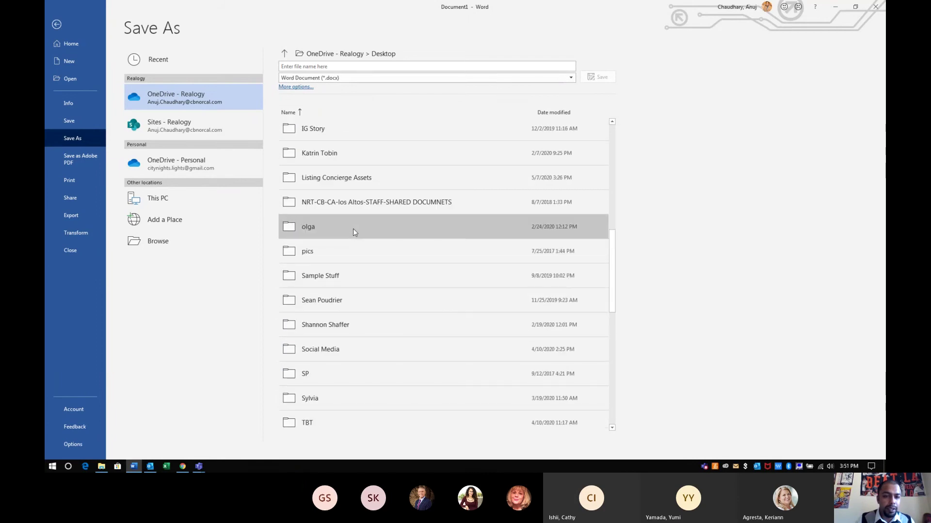
{"action": "left_click", "coordinate": [326, 178]}
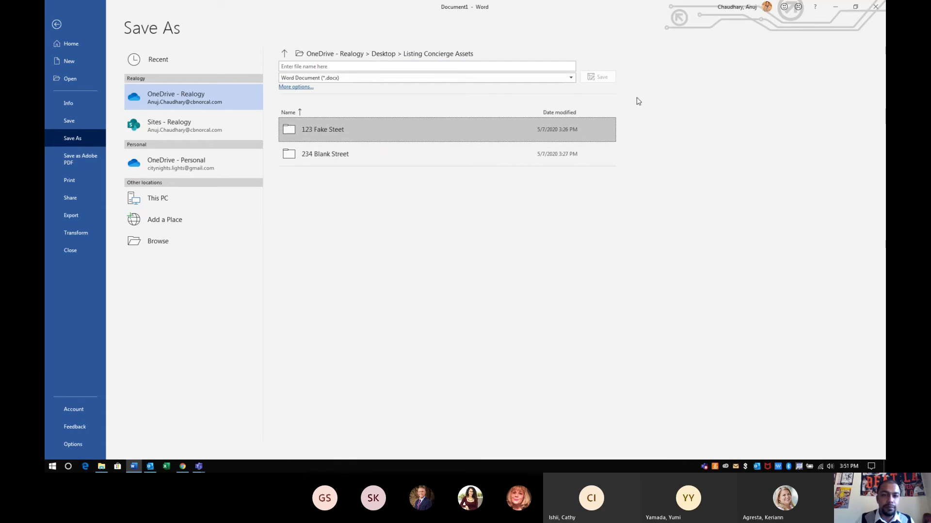
{"action": "left_click", "coordinate": [833, 8]}
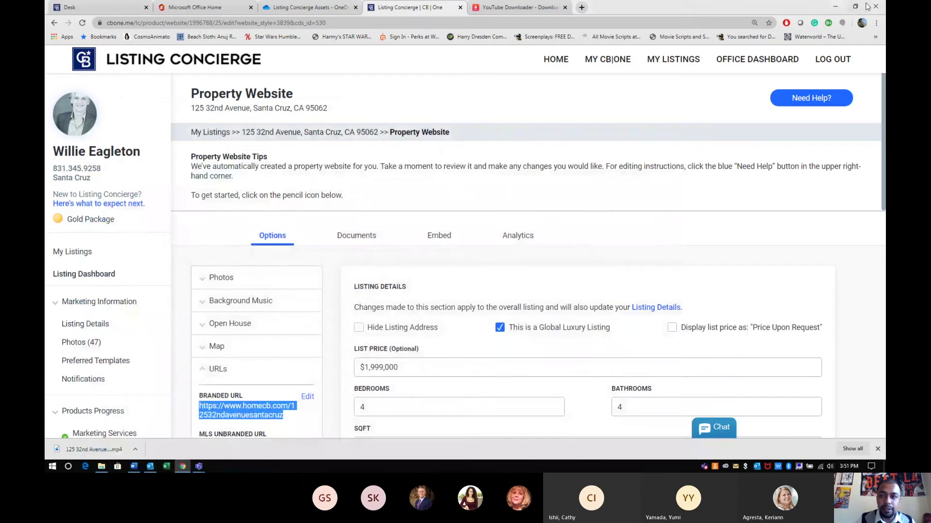
Check the desktop Listing Concierge Assets folder's contents, then return to Word's Save As
{"action": "left_click", "coordinate": [828, 10]}
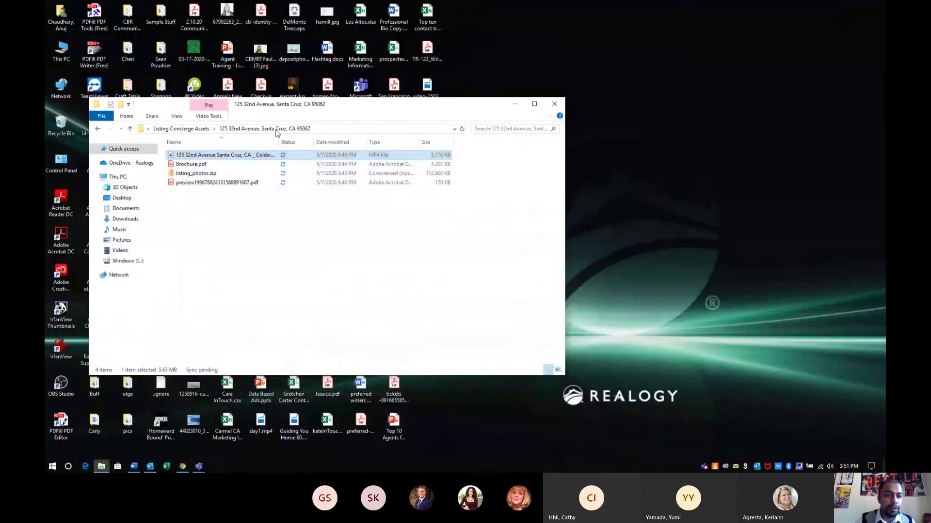
{"action": "left_click", "coordinate": [553, 105]}
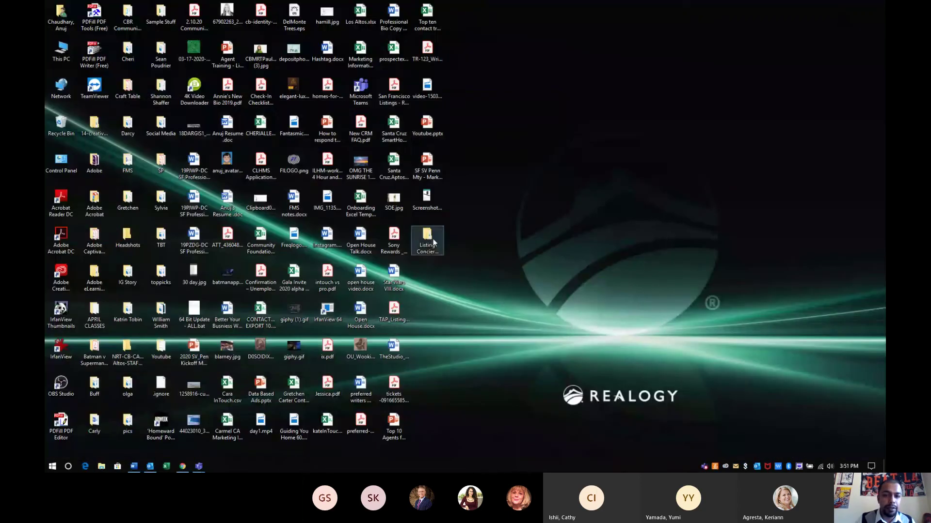
{"action": "double_click", "coordinate": [433, 243]}
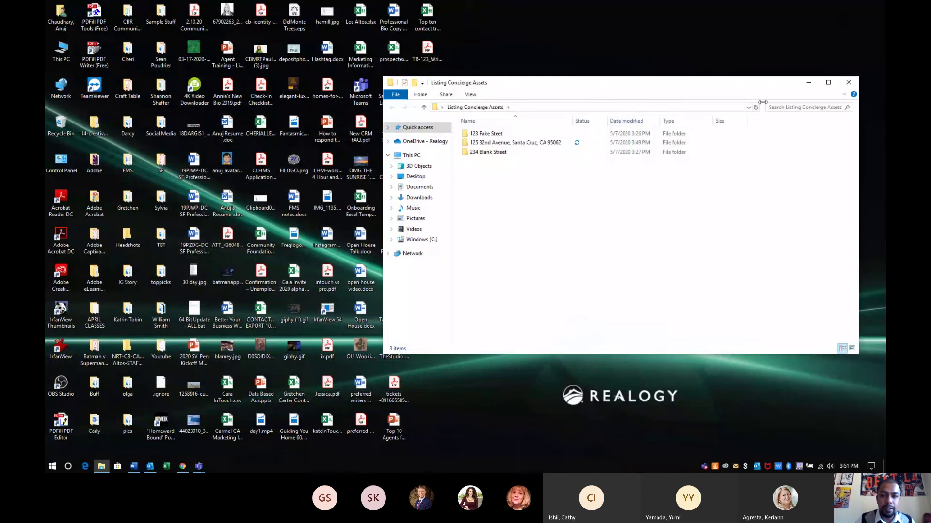
{"action": "left_click", "coordinate": [849, 82]}
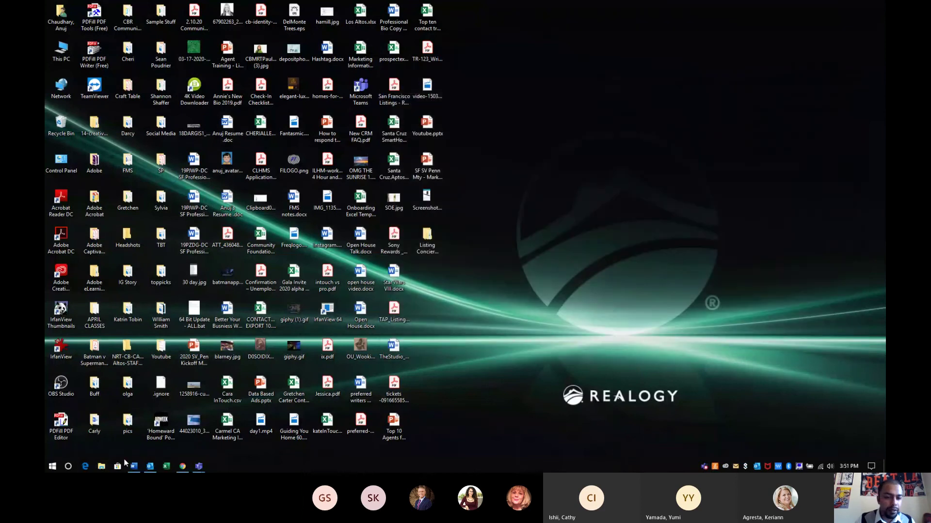
{"action": "left_click", "coordinate": [137, 468]}
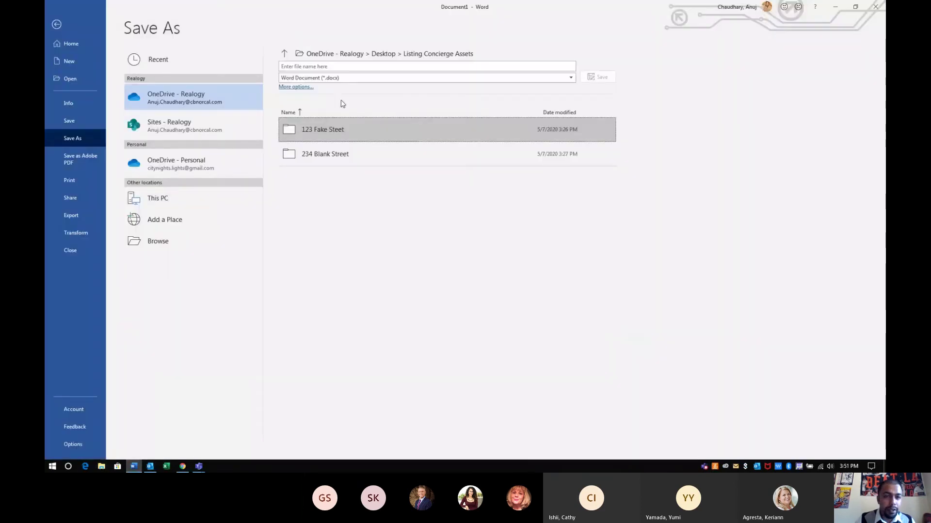
{"action": "left_click", "coordinate": [295, 87]}
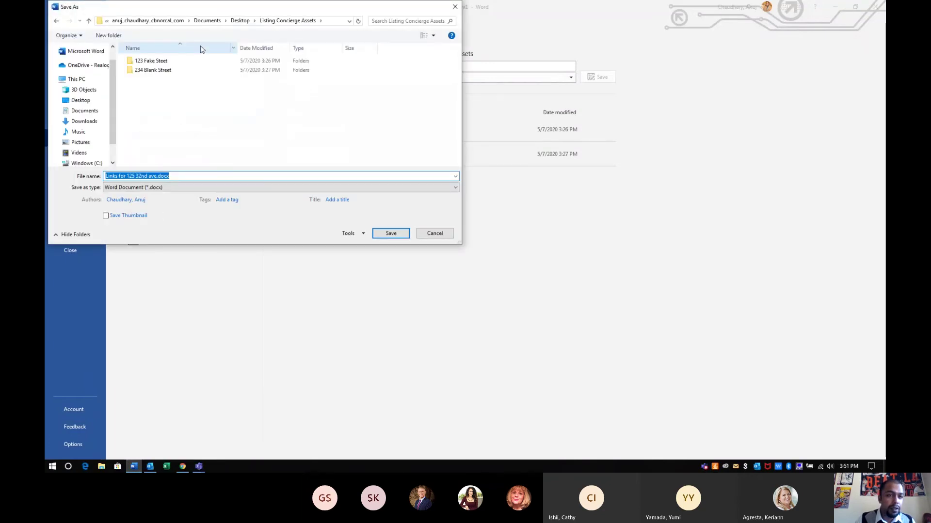
{"action": "left_click", "coordinate": [204, 121]}
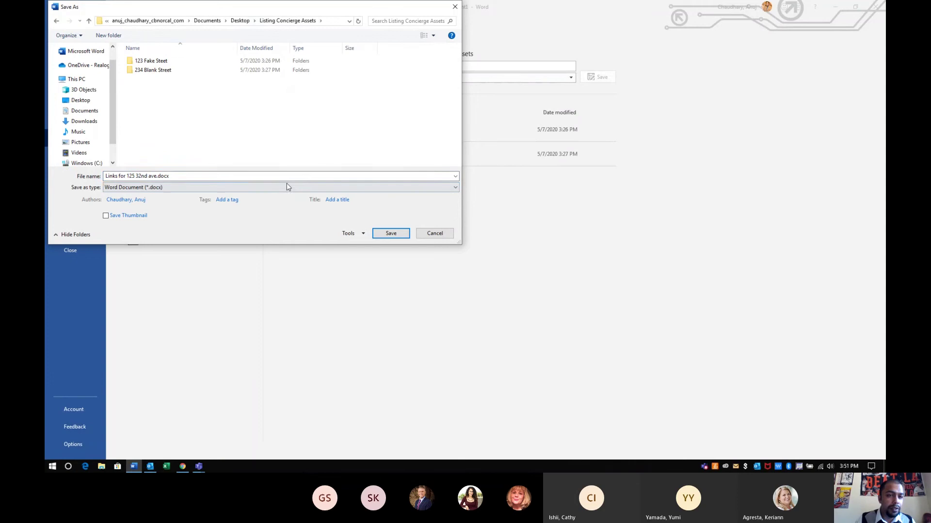
{"action": "left_click", "coordinate": [392, 234]}
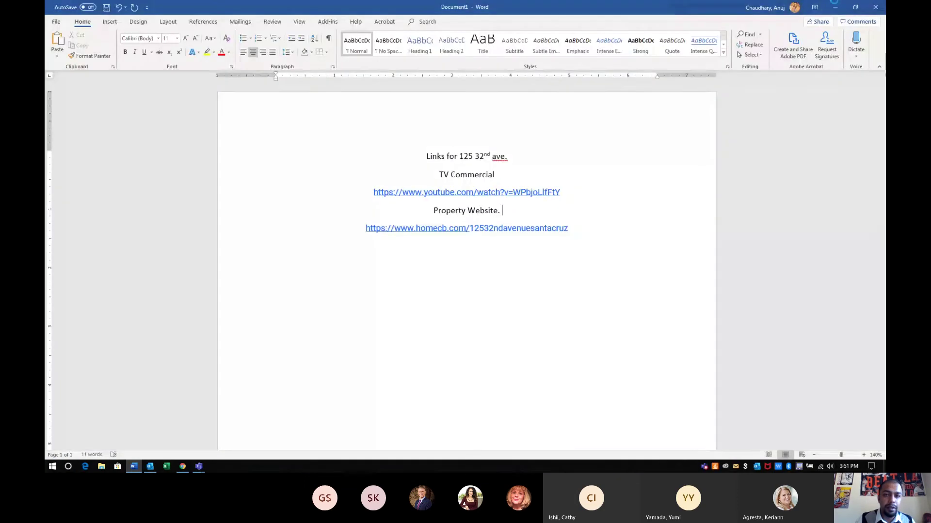
{"action": "left_click", "coordinate": [834, 8]}
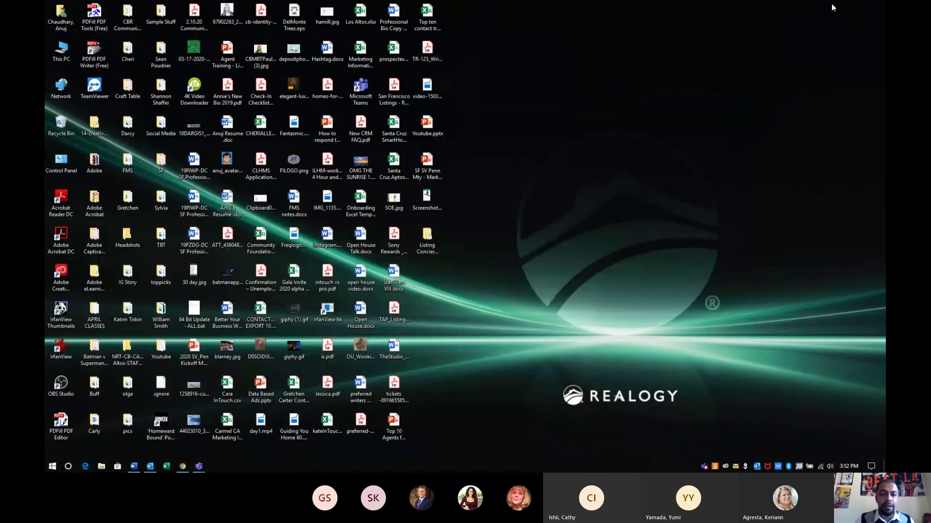
{"action": "double_click", "coordinate": [428, 240]}
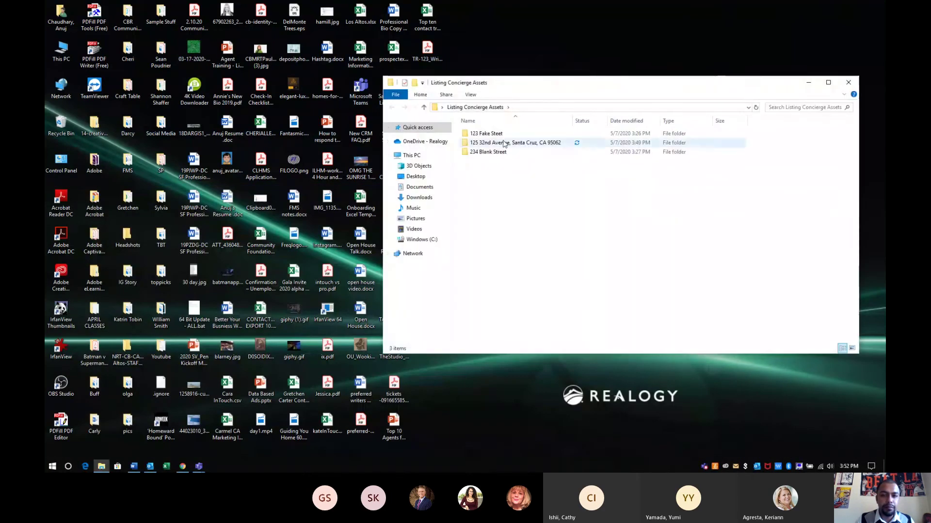
{"action": "left_click", "coordinate": [504, 143]}
{"action": "double_click", "coordinate": [504, 143]}
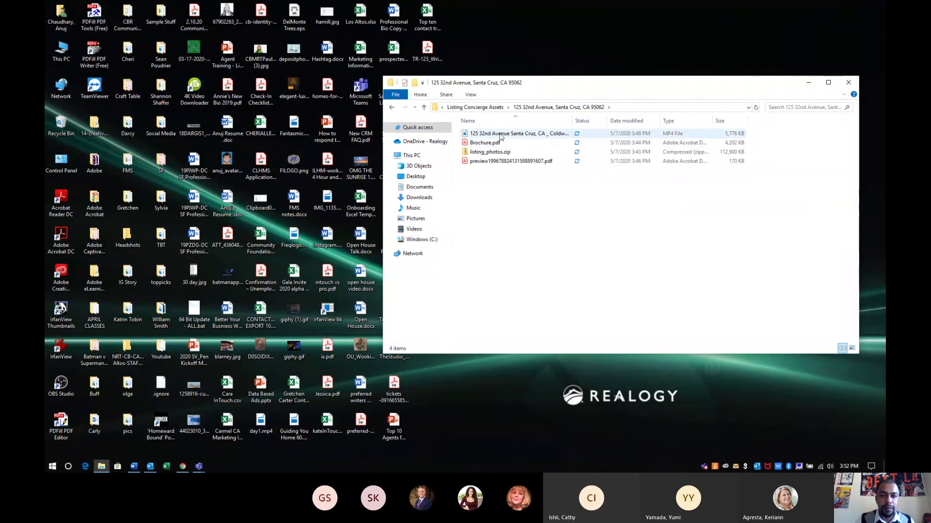
{"action": "left_click", "coordinate": [847, 83]}
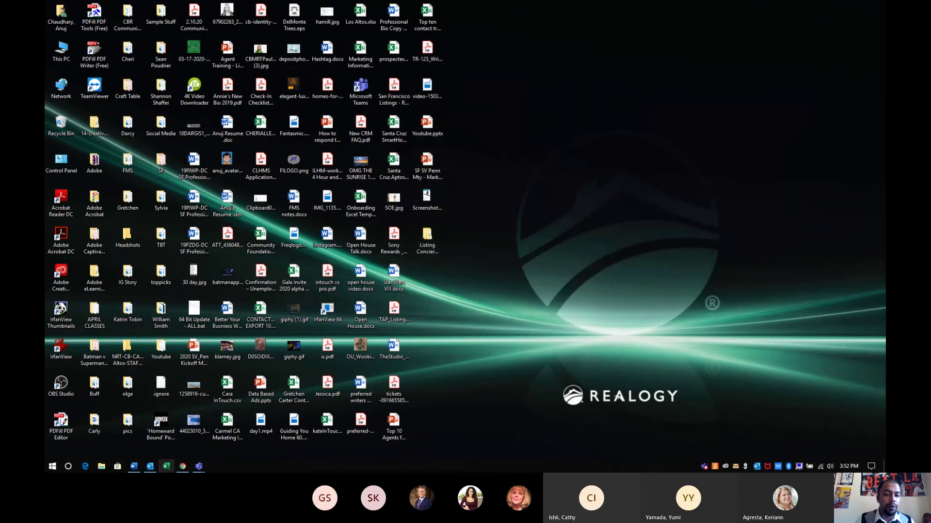
{"action": "mouse_move", "coordinate": [199, 466]}
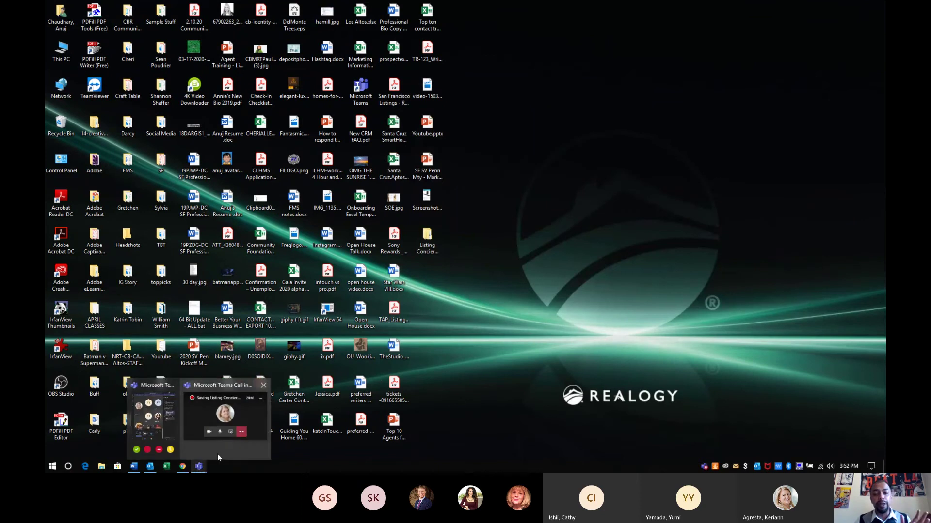
{"action": "mouse_move", "coordinate": [164, 460]}
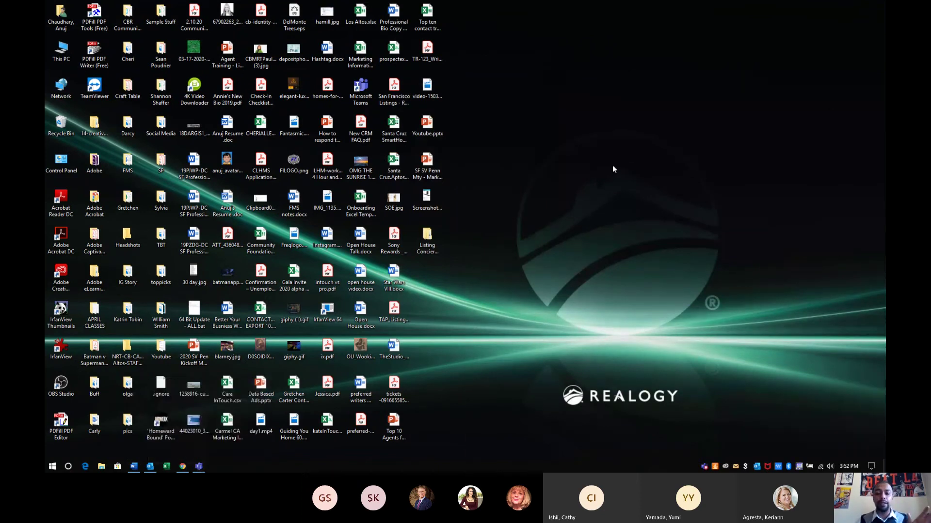
{"action": "left_click", "coordinate": [182, 467]}
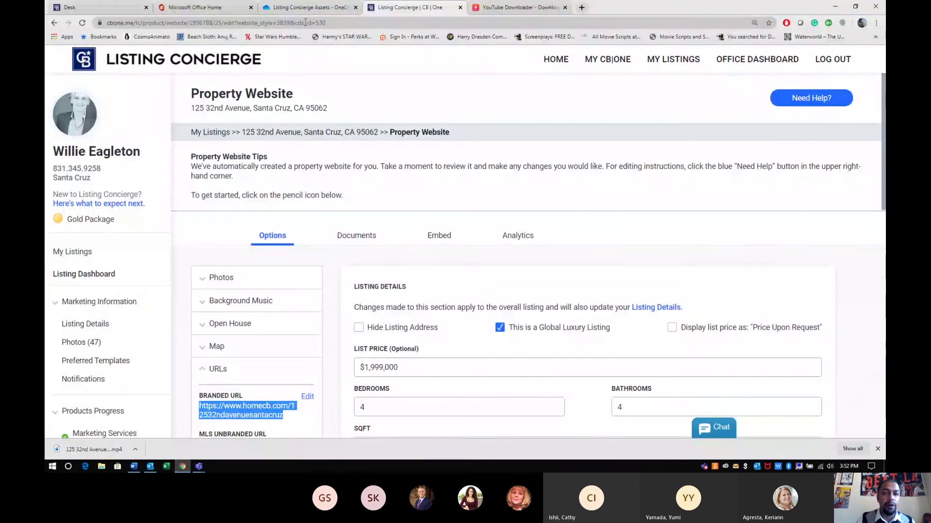
In OneDrive, navigate from My files into the Listing Concierge Assets folder
{"action": "left_click", "coordinate": [306, 8]}
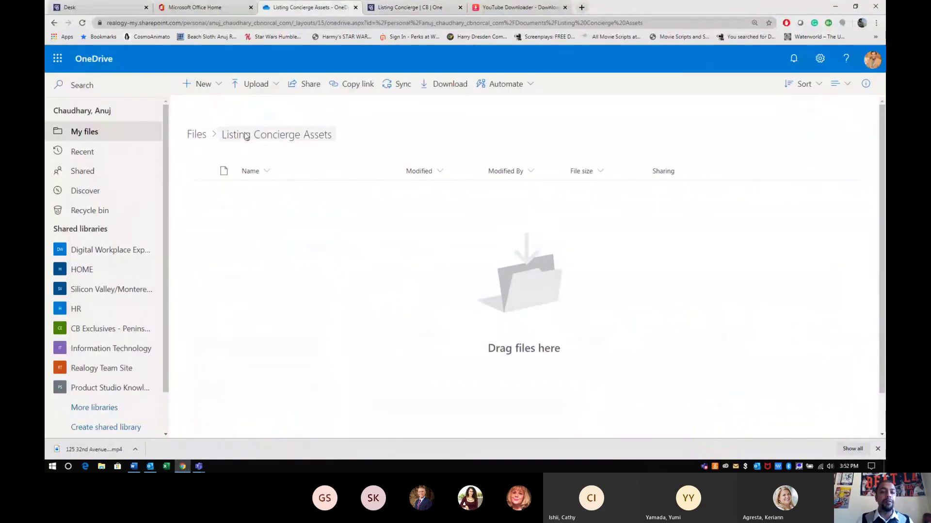
{"action": "left_click", "coordinate": [84, 135]}
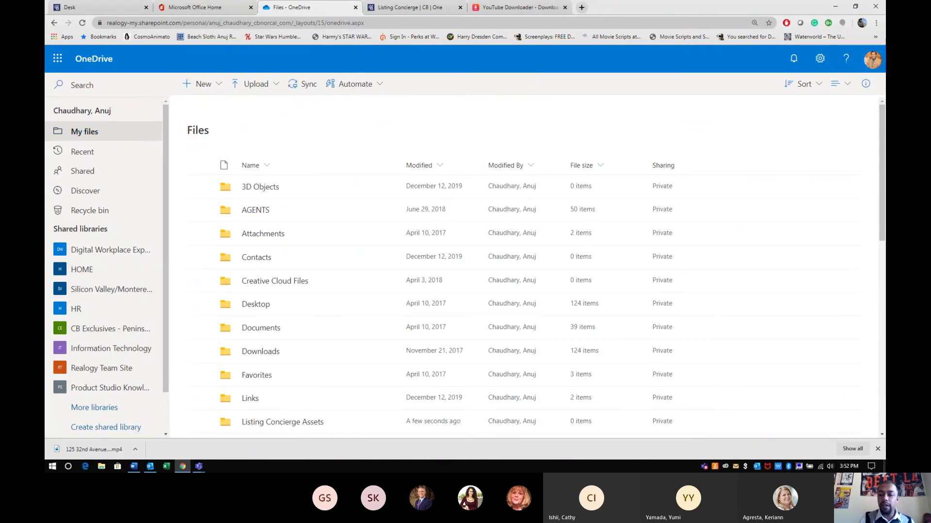
{"action": "left_click", "coordinate": [877, 450]}
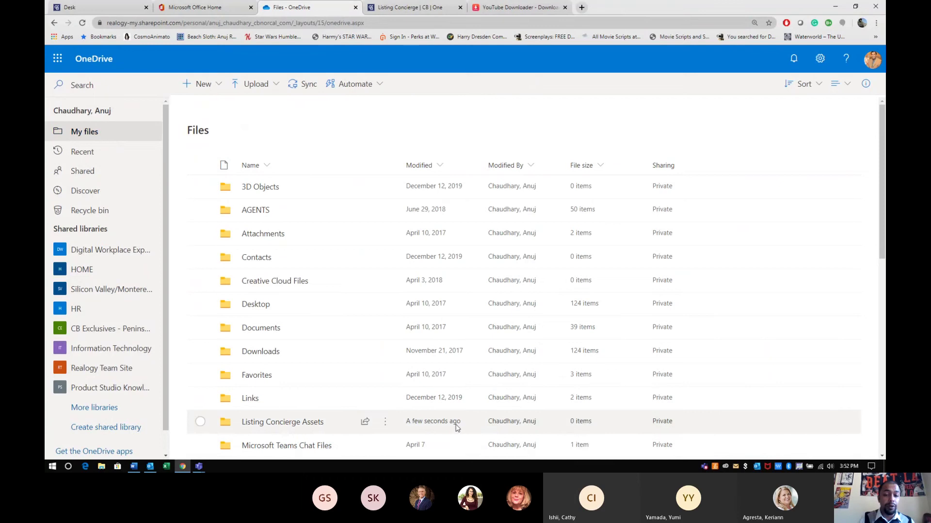
{"action": "left_click", "coordinate": [263, 423]}
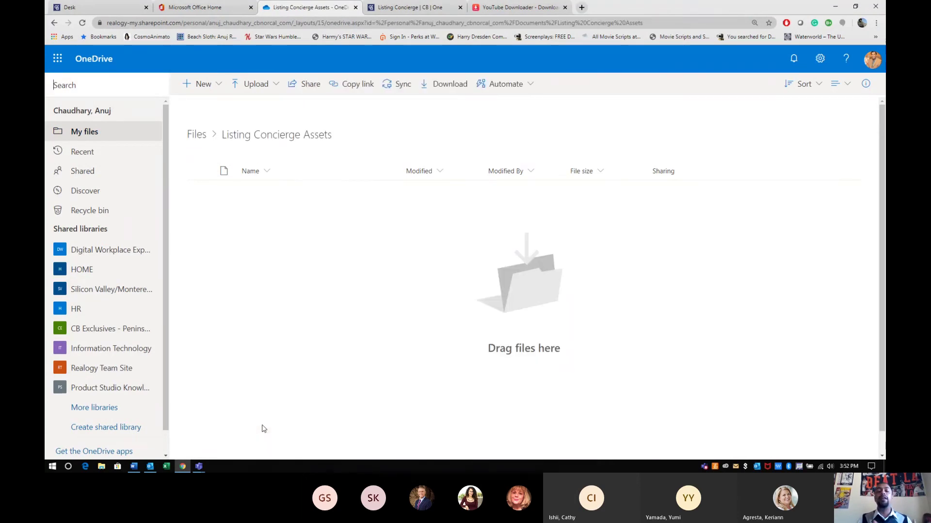
{"action": "left_click", "coordinate": [272, 88]}
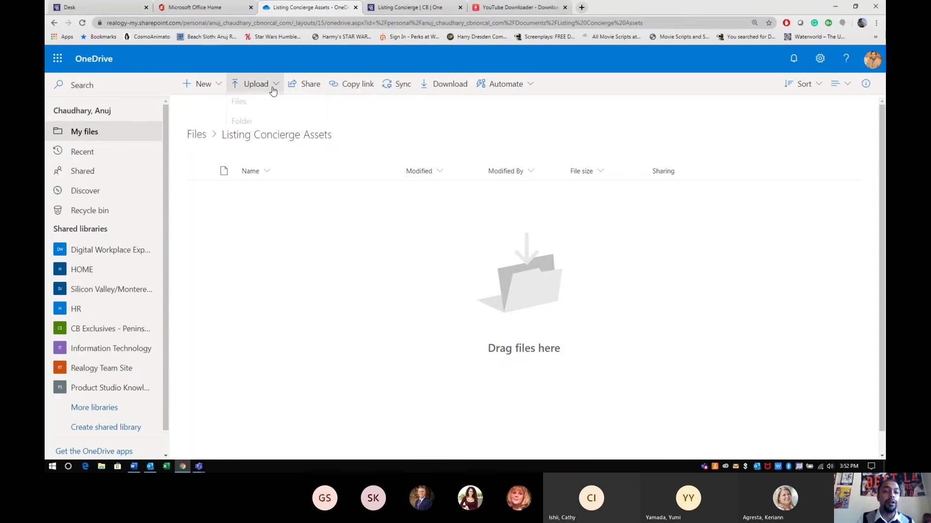
{"action": "left_click", "coordinate": [246, 127]}
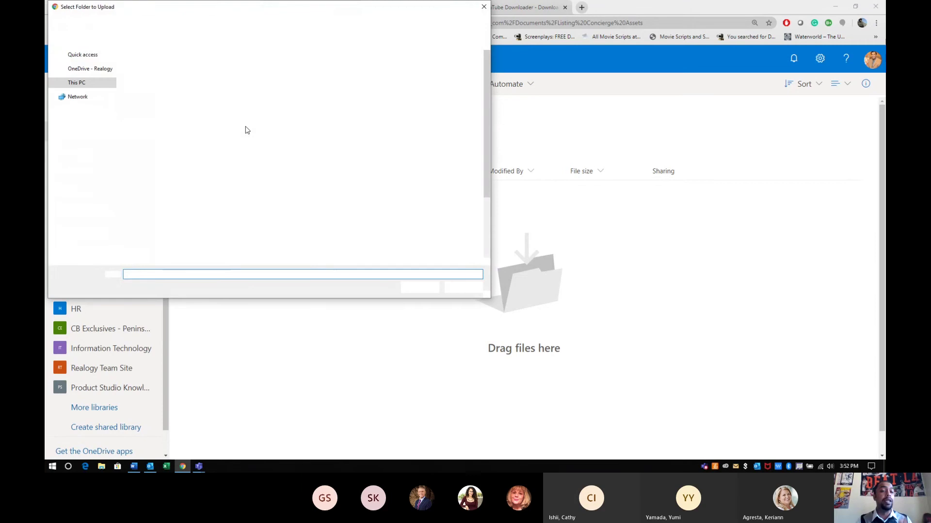
{"action": "left_click", "coordinate": [188, 146]}
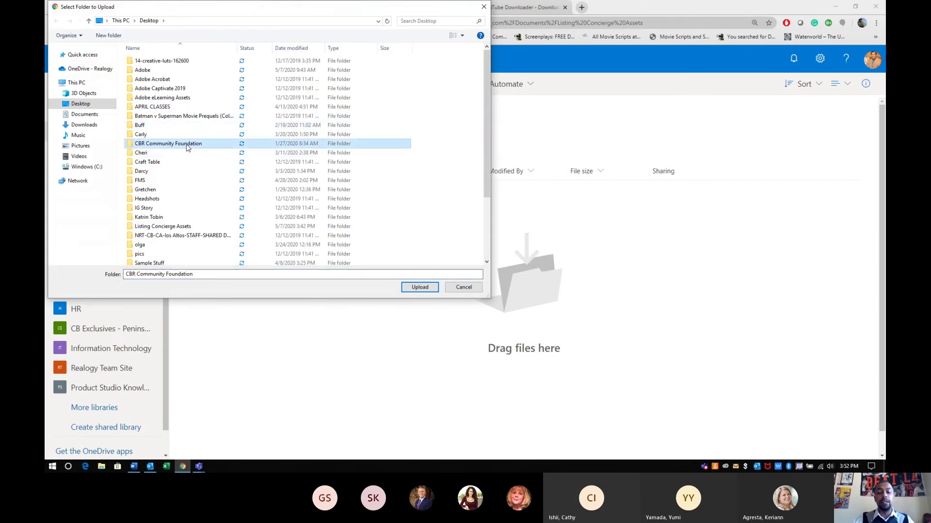
{"action": "key", "text": "l"}
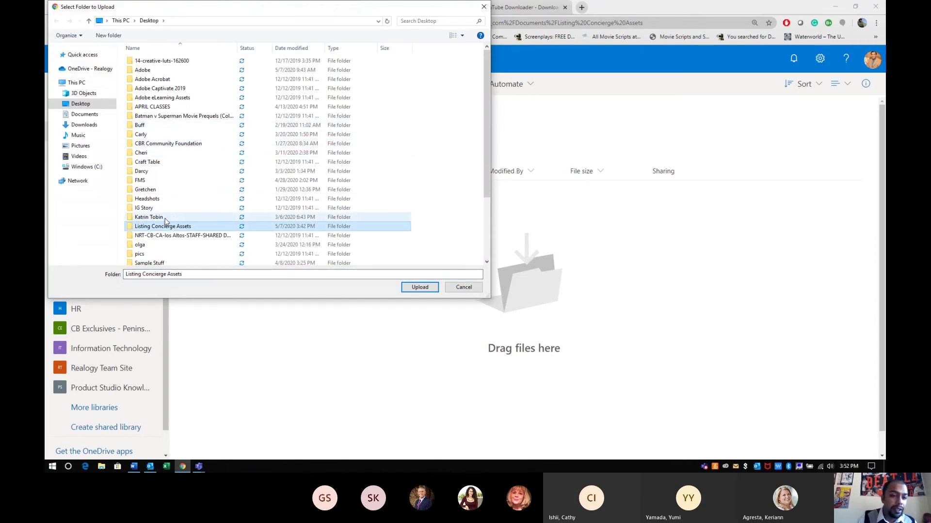
{"action": "double_click", "coordinate": [164, 228]}
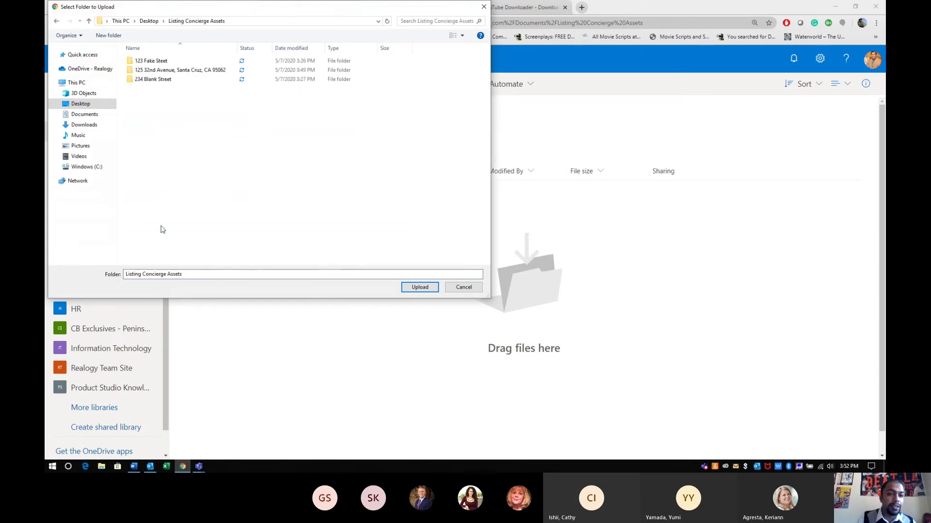
{"action": "left_click", "coordinate": [160, 71]}
{"action": "left_click", "coordinate": [420, 287]}
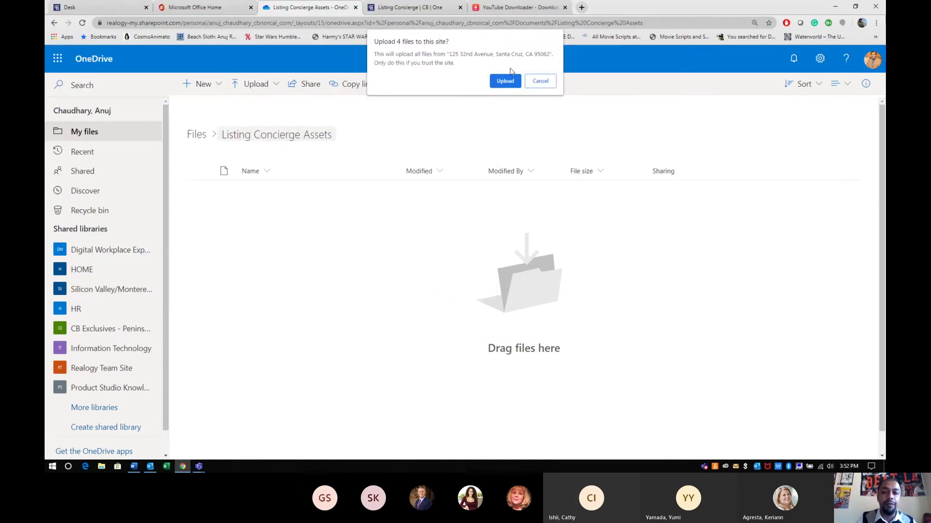
{"action": "left_click", "coordinate": [513, 81]}
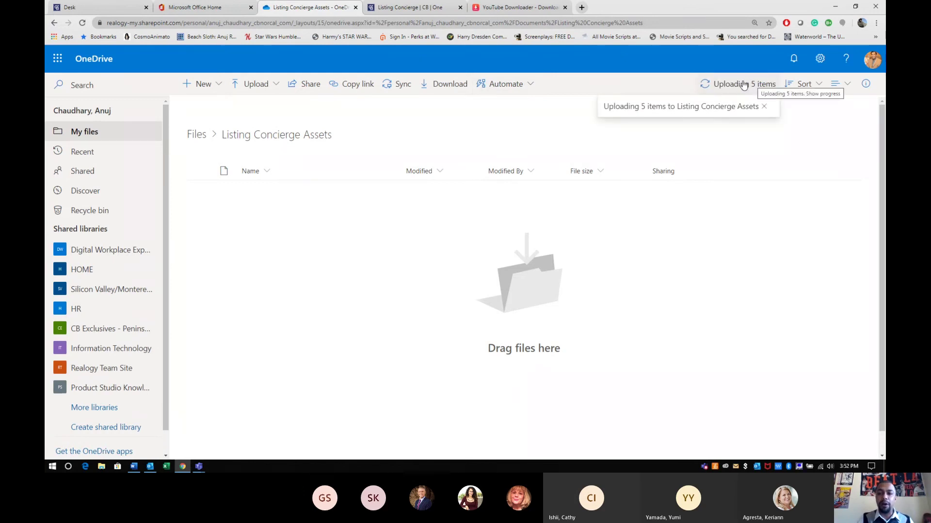
{"action": "left_click", "coordinate": [743, 85]}
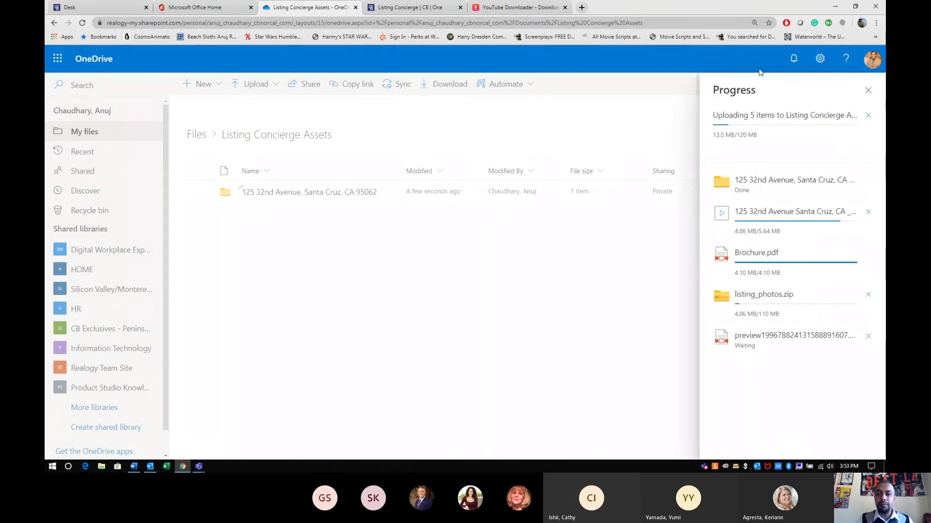
{"action": "left_click", "coordinate": [869, 91]}
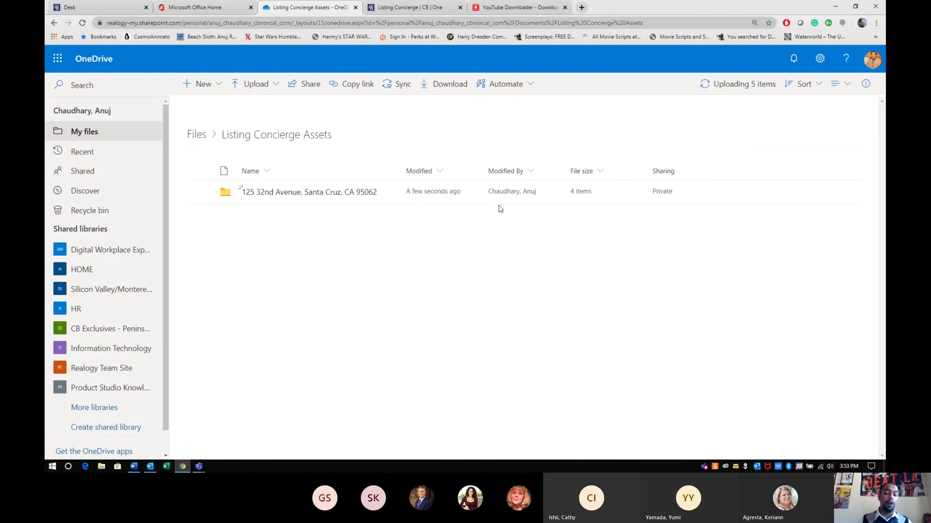
{"action": "left_click", "coordinate": [312, 196]}
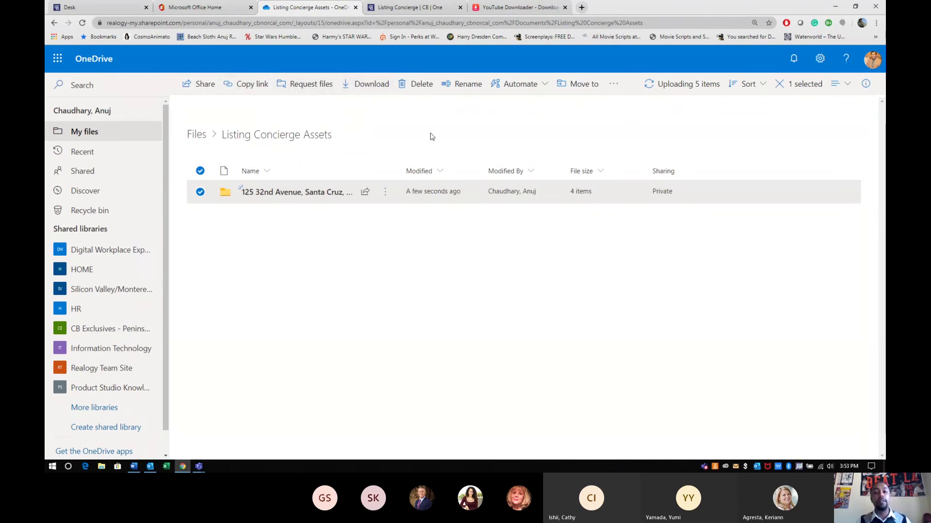
{"action": "left_click", "coordinate": [390, 322]}
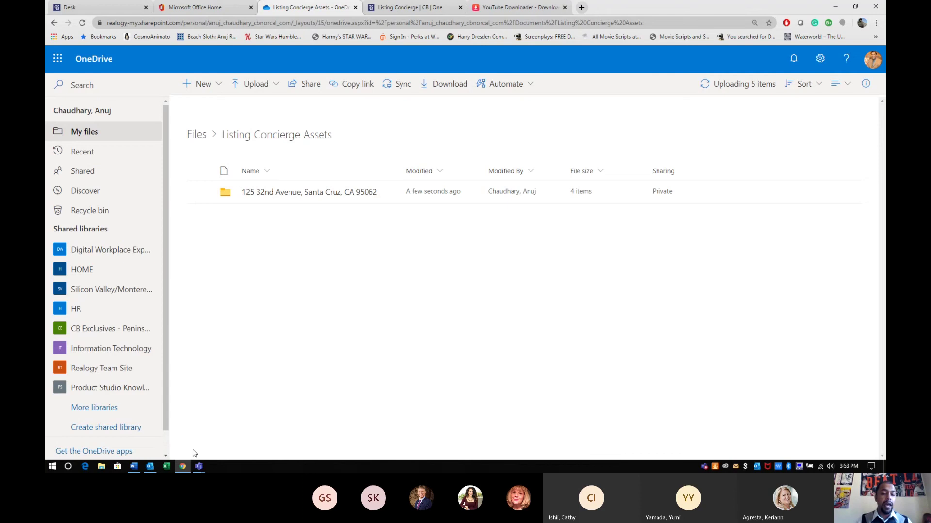
{"action": "key", "text": "alt+Tab"}
{"action": "key", "text": "alt+Tab"}
{"action": "key", "text": "alt+Tab"}
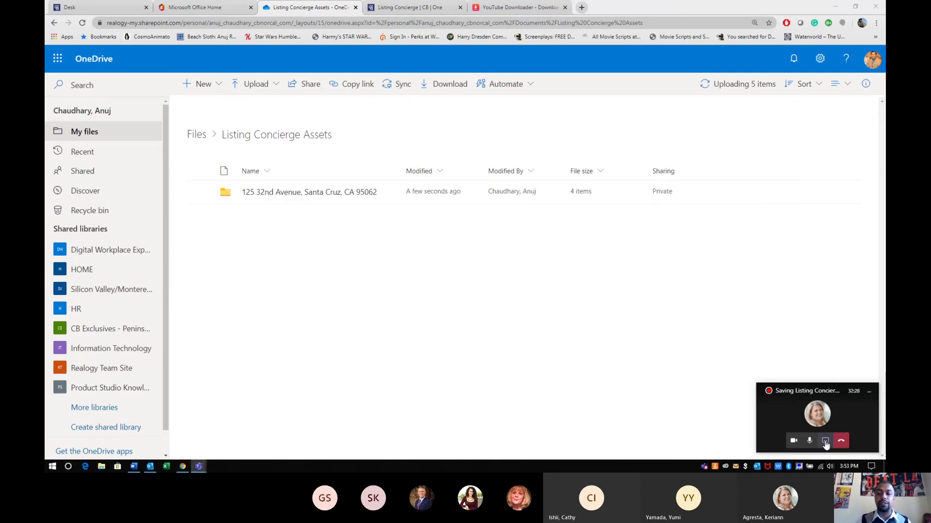
{"action": "left_click", "coordinate": [825, 441]}
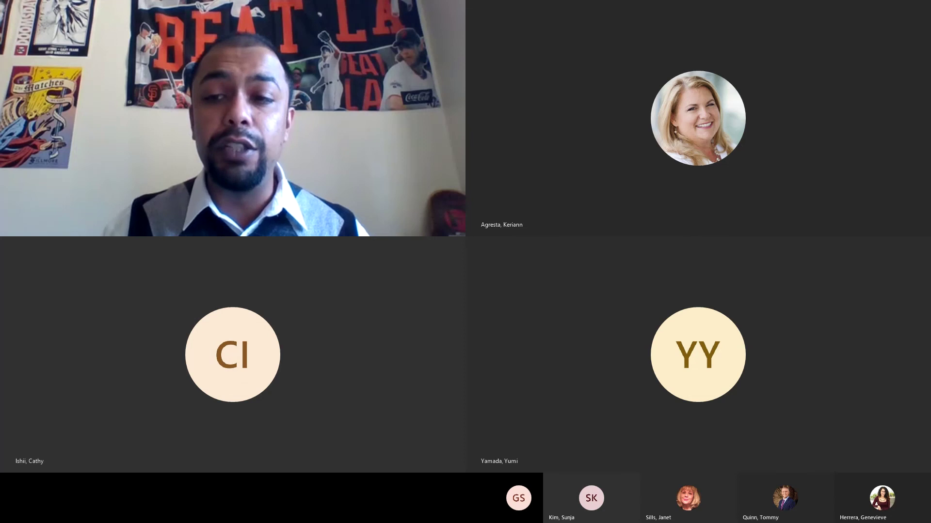